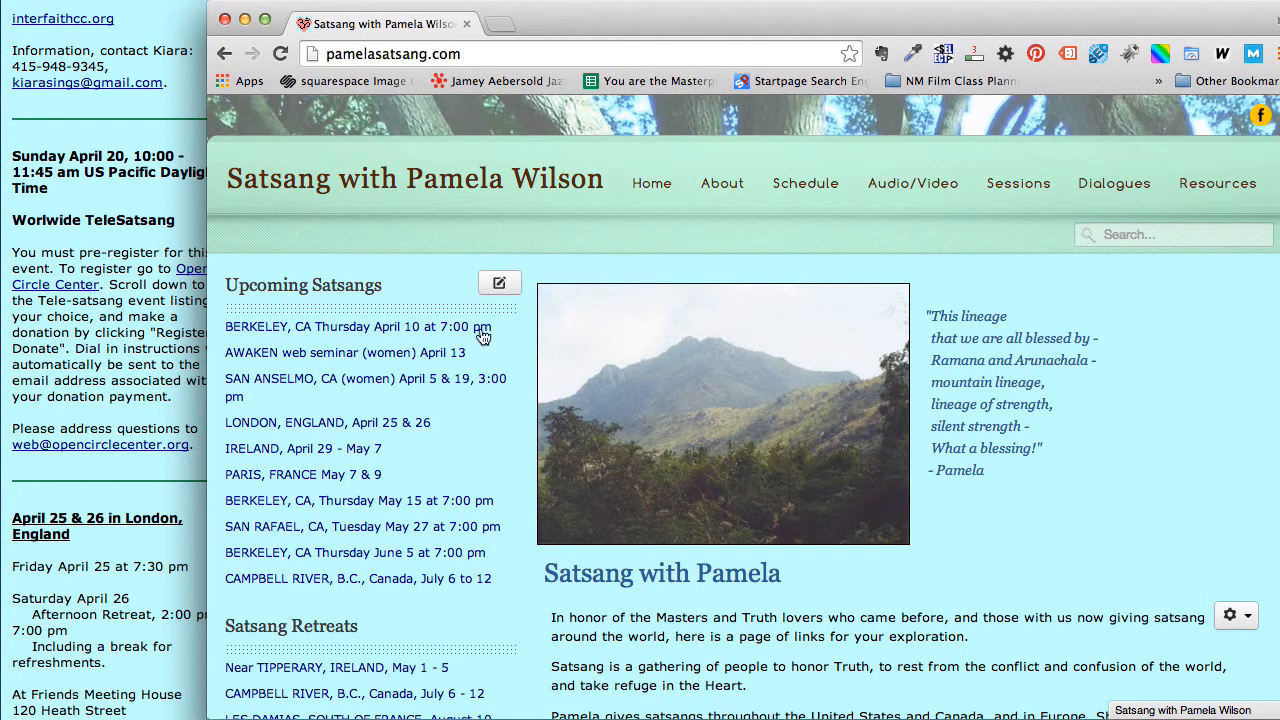
Review the home page's list of upcoming satsangs, and open the Upcoming Satsangs schedule page to examine its full event listings.
left_click_drag(225, 287, 383, 288)
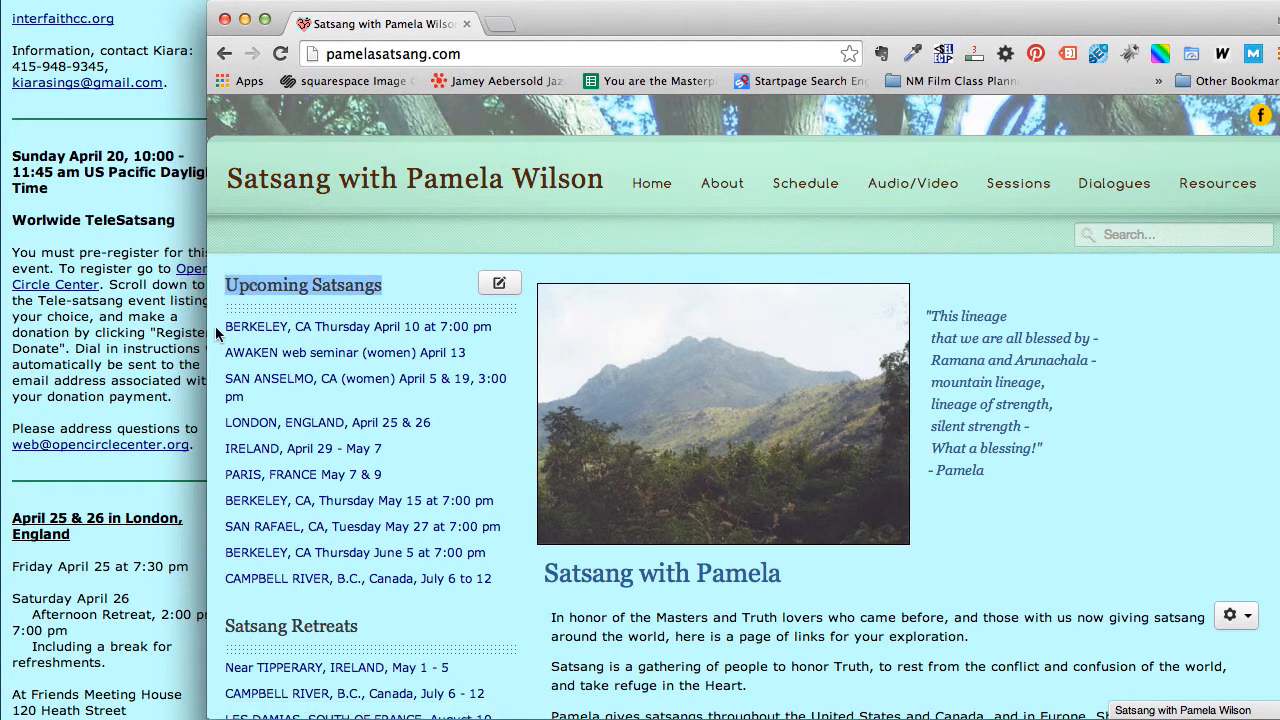
left_click_drag(215, 326, 447, 604)
left_click(447, 604)
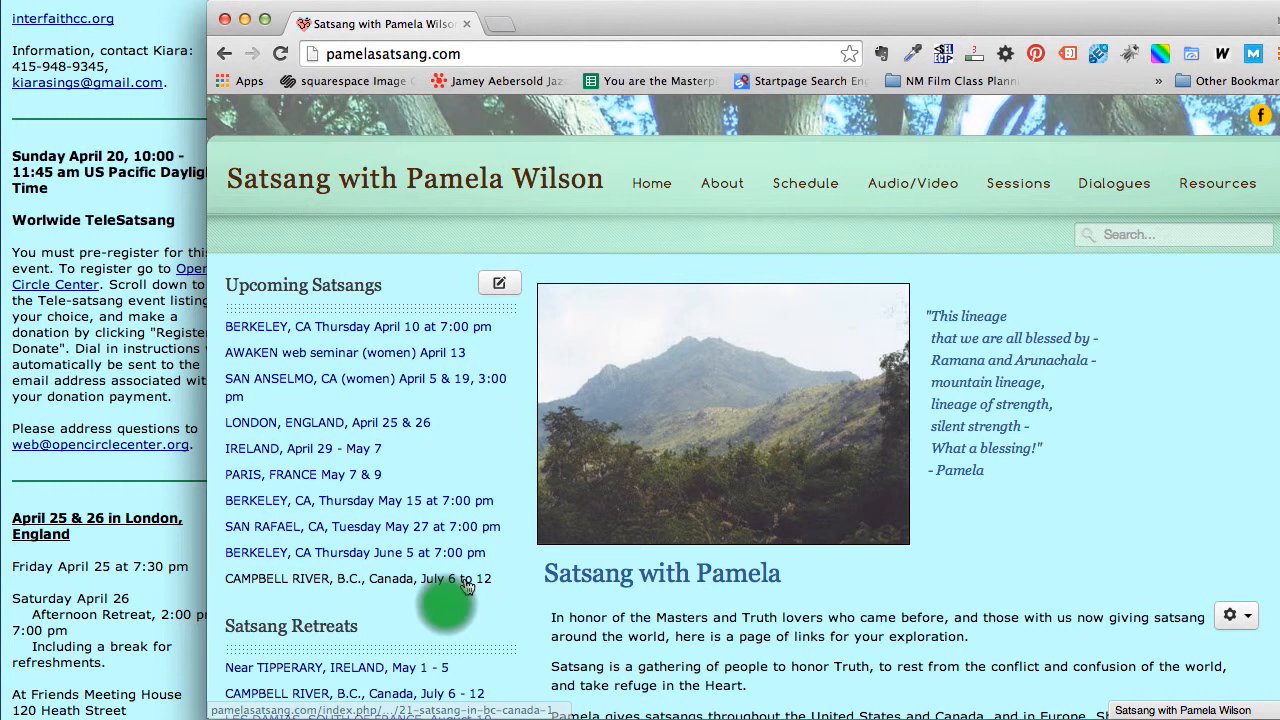
mouse_move(800, 190)
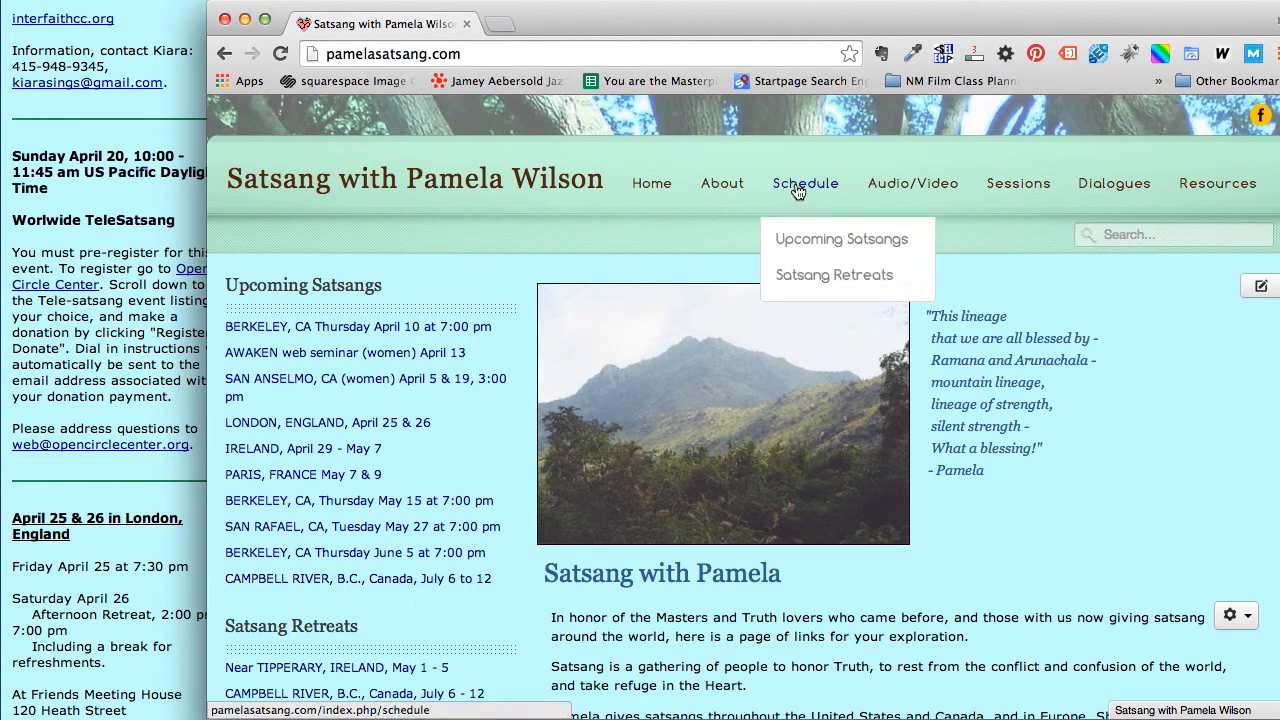
left_click(813, 242)
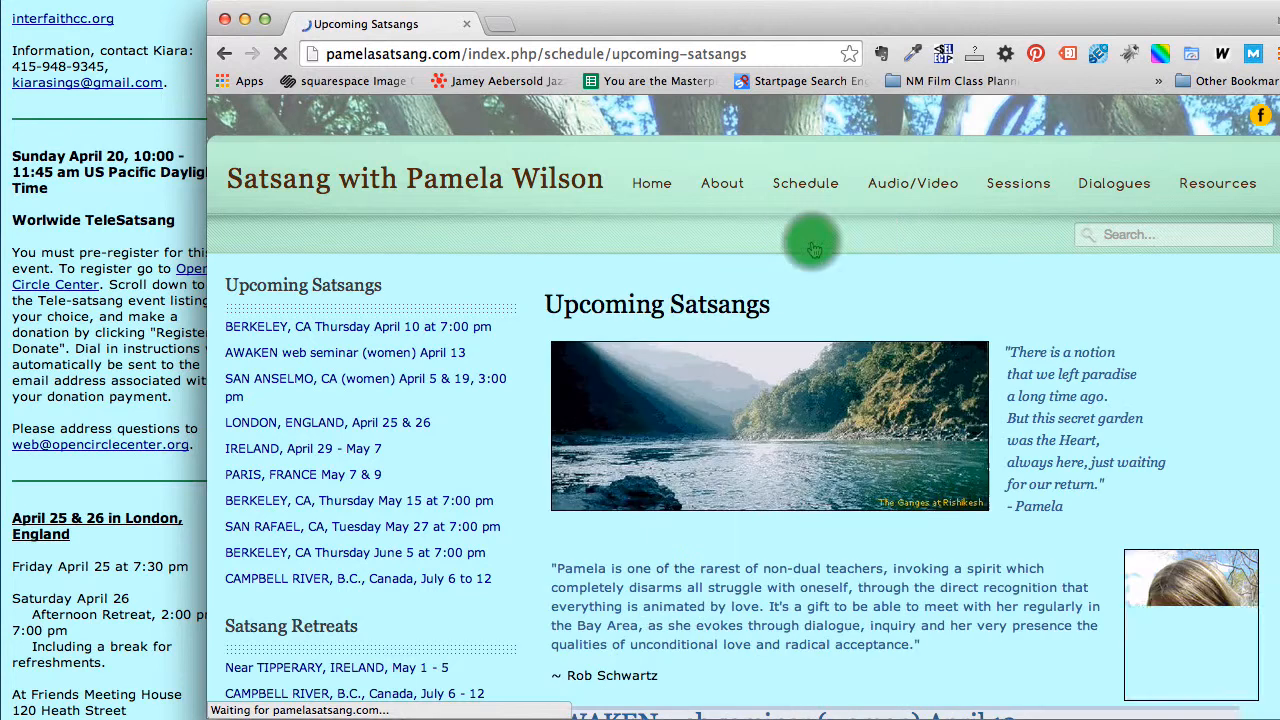
scroll(795, 400, "down", 3)
scroll(795, 401, "down", 9)
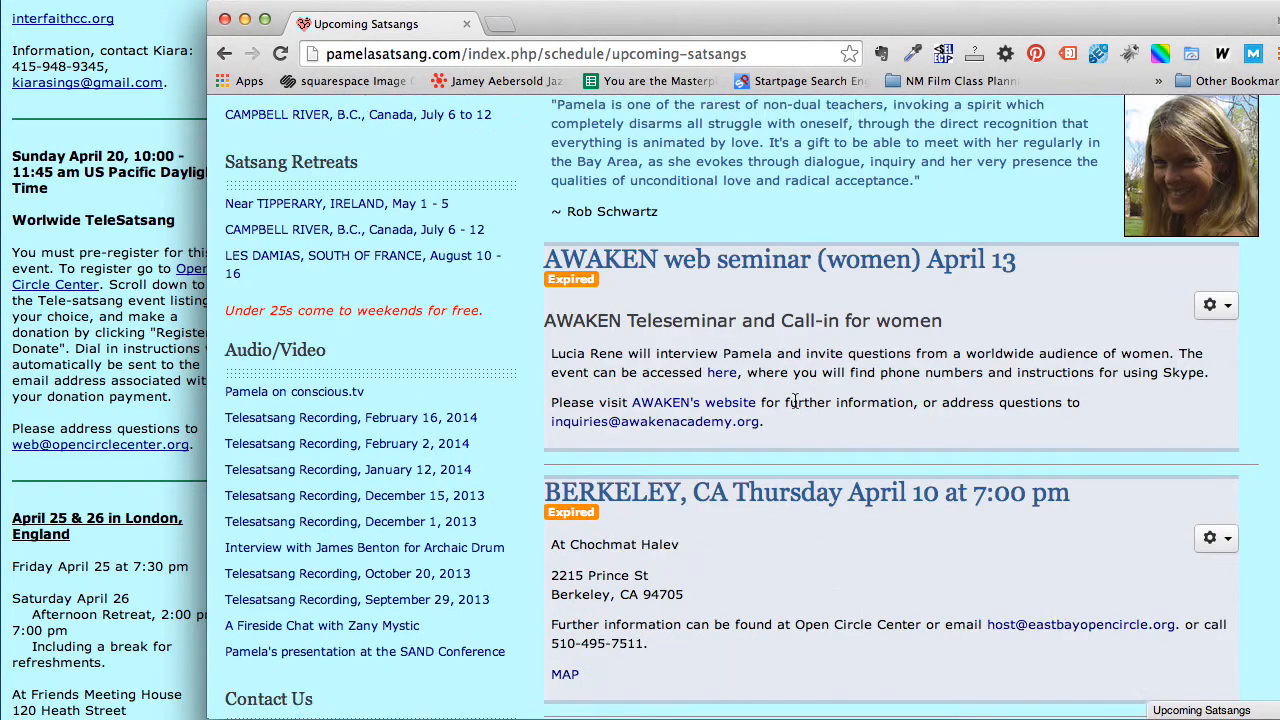
scroll(795, 407, "down", 5)
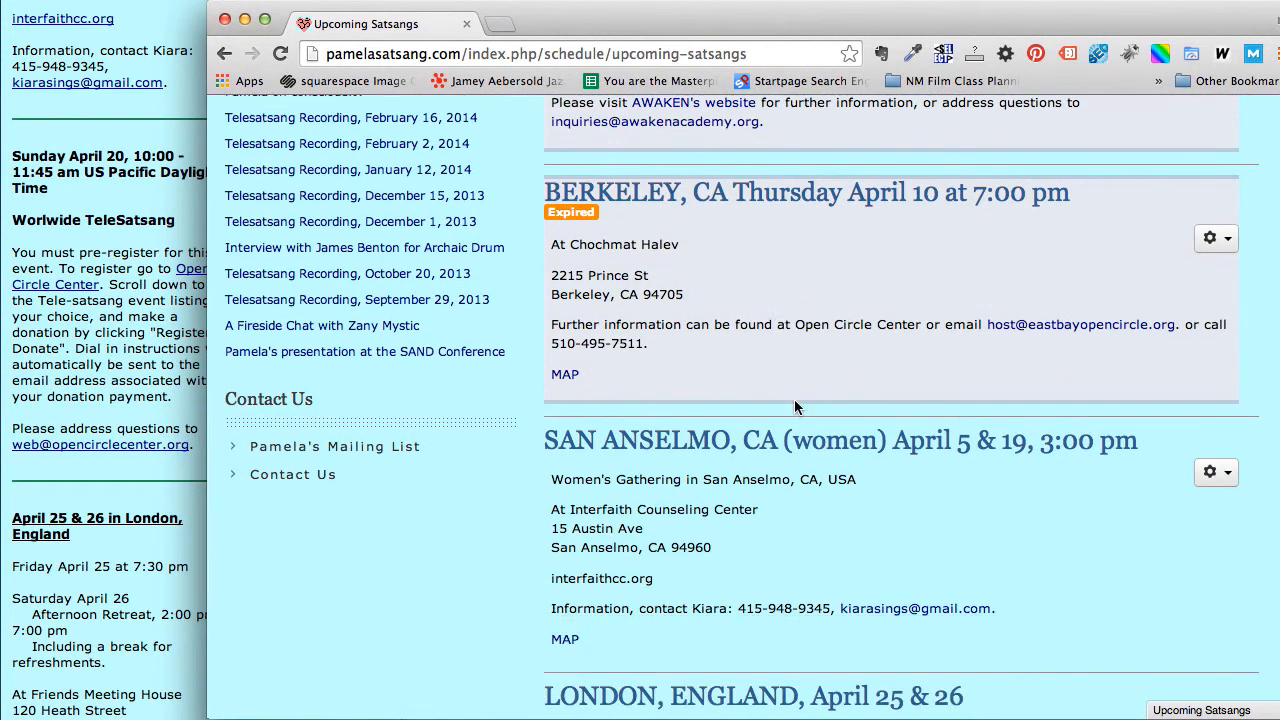
scroll(795, 407, "down", 3)
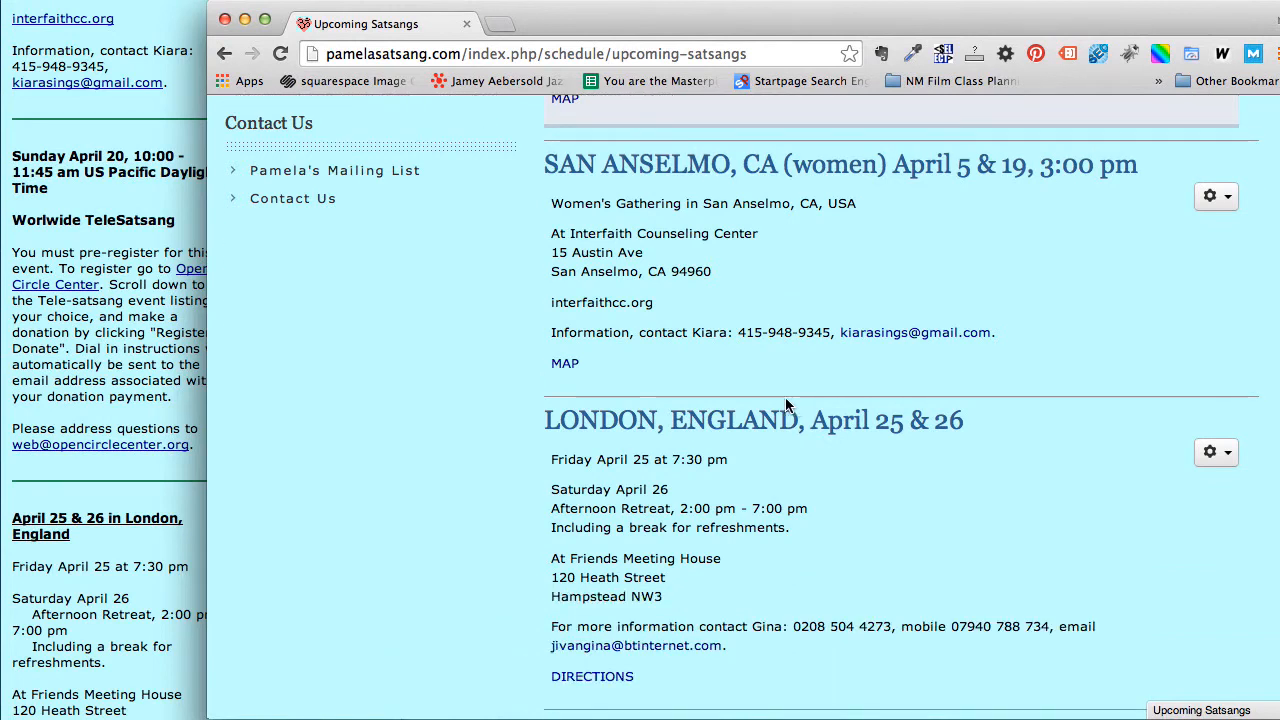
Copy the whole Sunday April 20 Worldwide TeleSatsang event listing from the old site's page, from its date heading through the contact line.
left_click(128, 342)
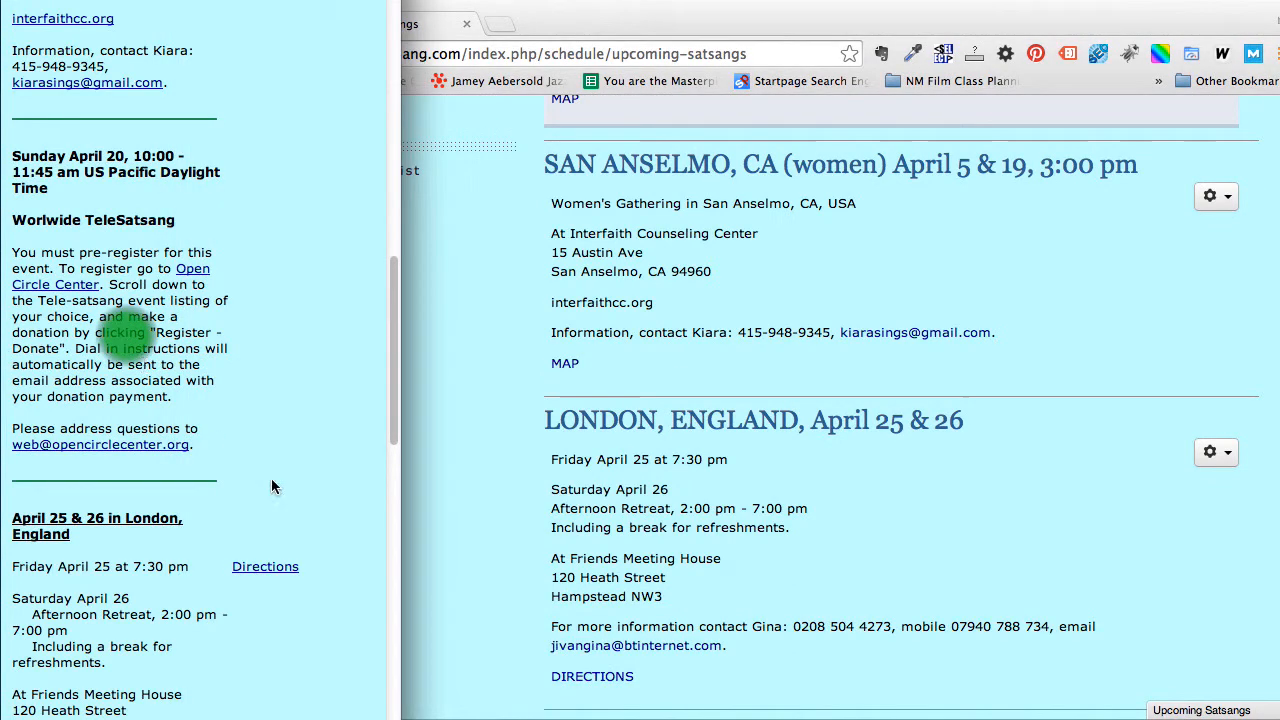
left_click_drag(226, 450, 12, 158)
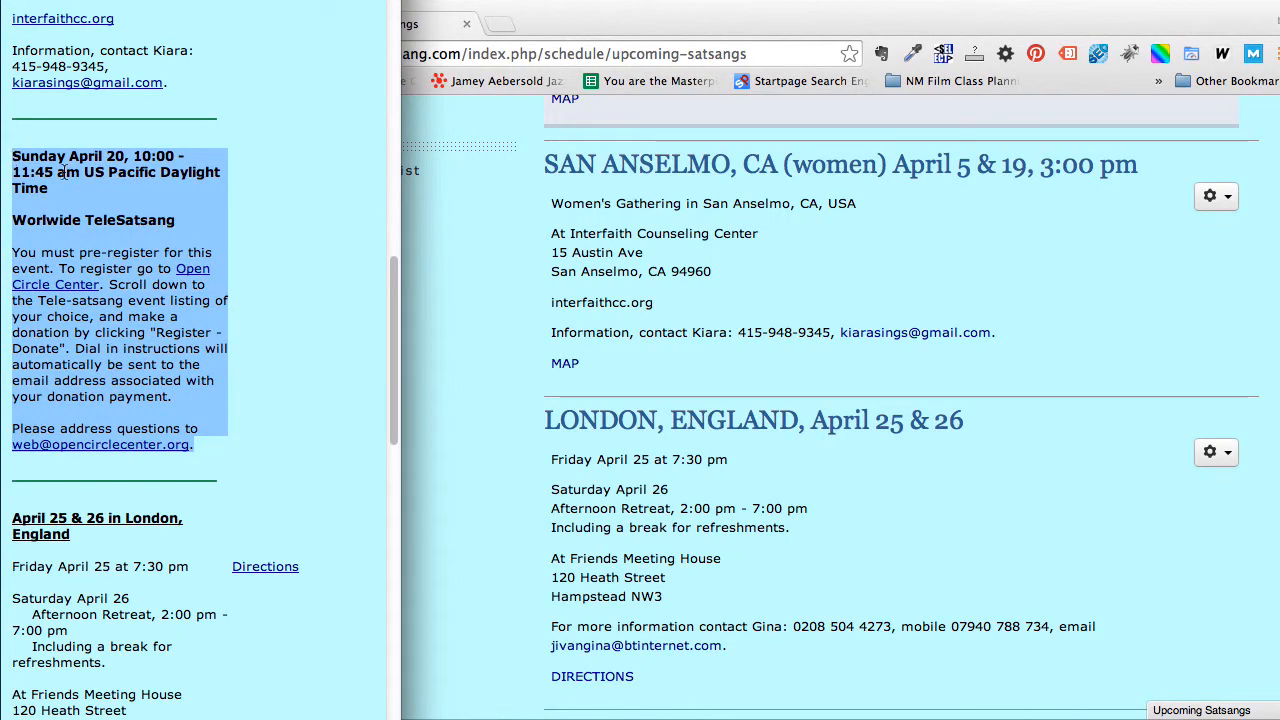
right_click(62, 172)
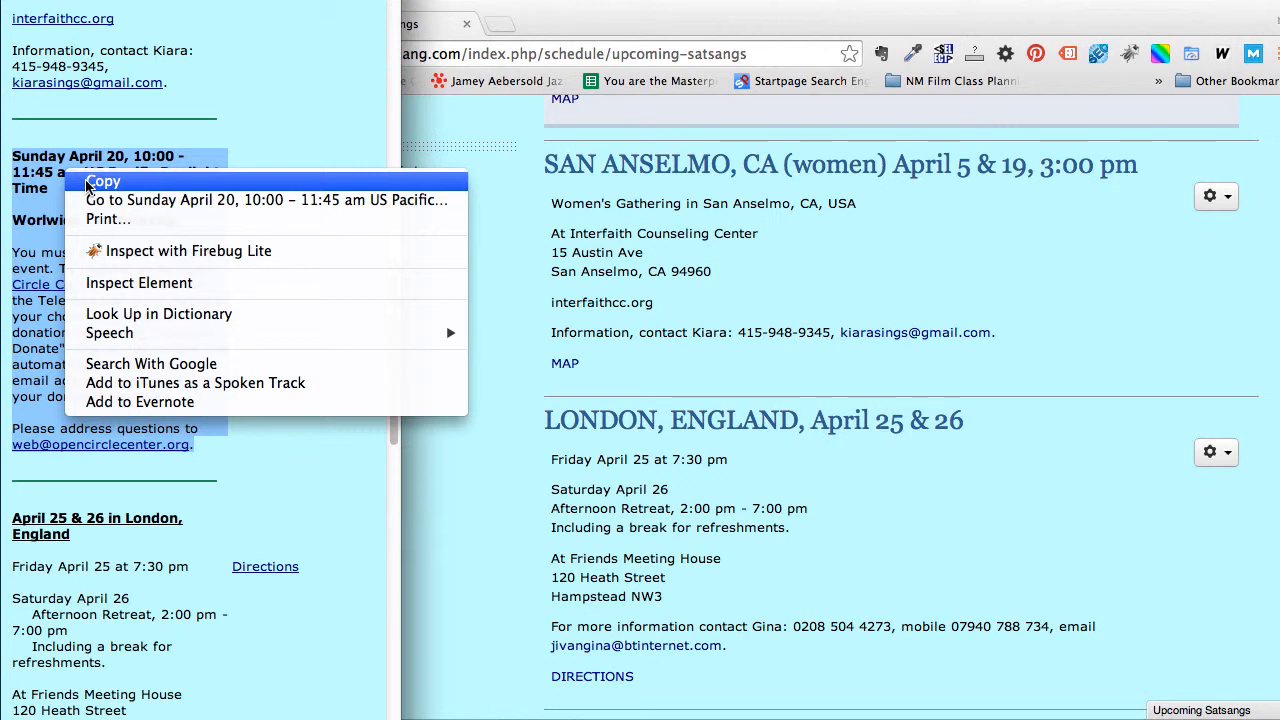
left_click(87, 185)
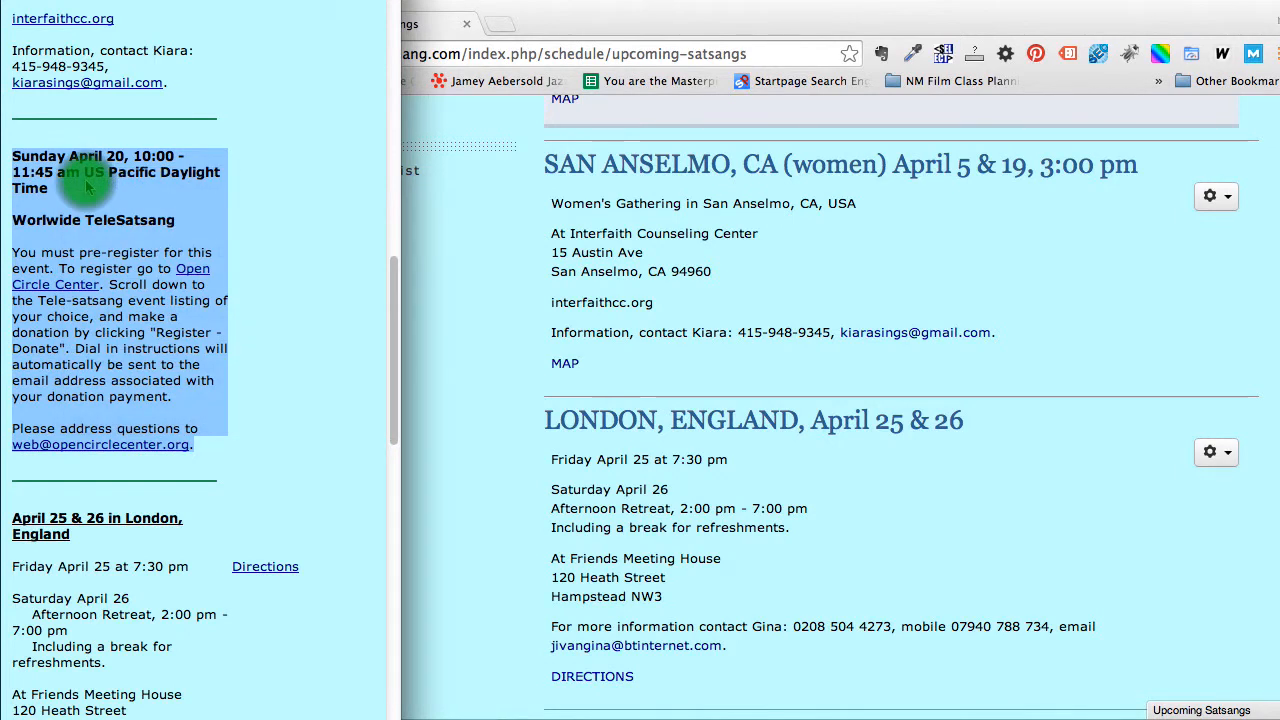
Switch back to the Upcoming Satsangs page and go to the administration links in its footer.
left_click(521, 300)
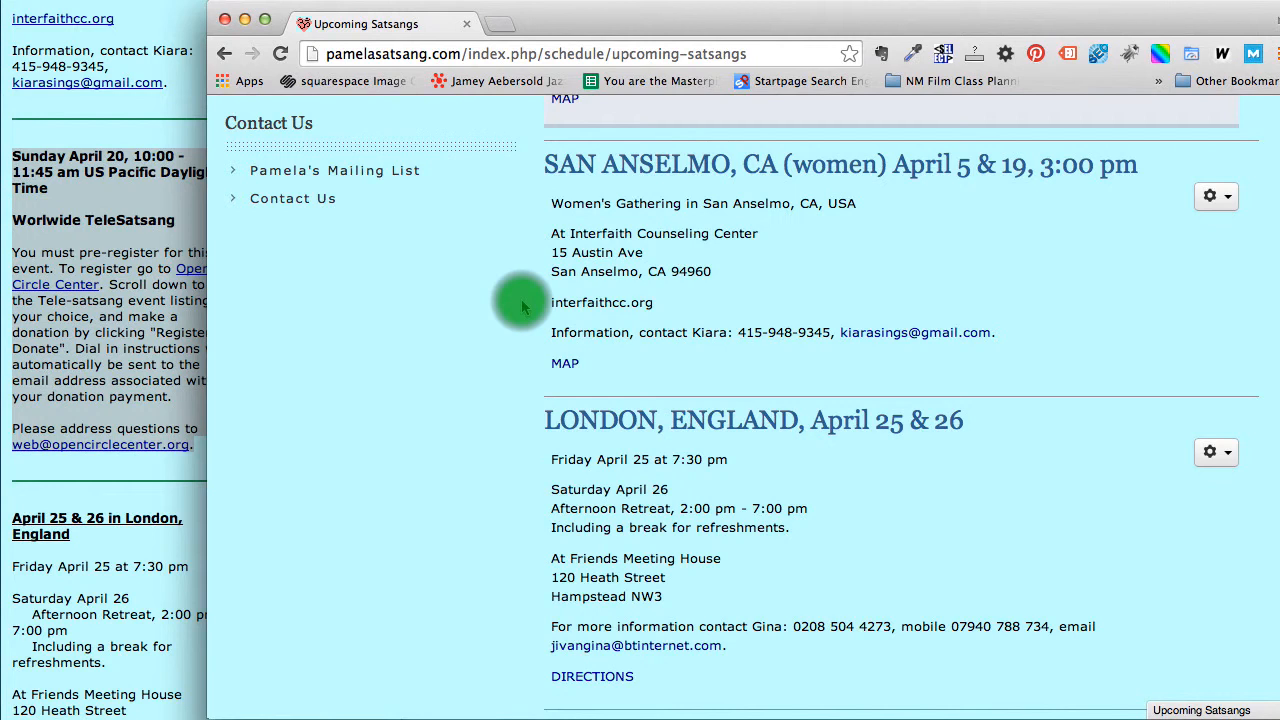
scroll(521, 306, "down", 15)
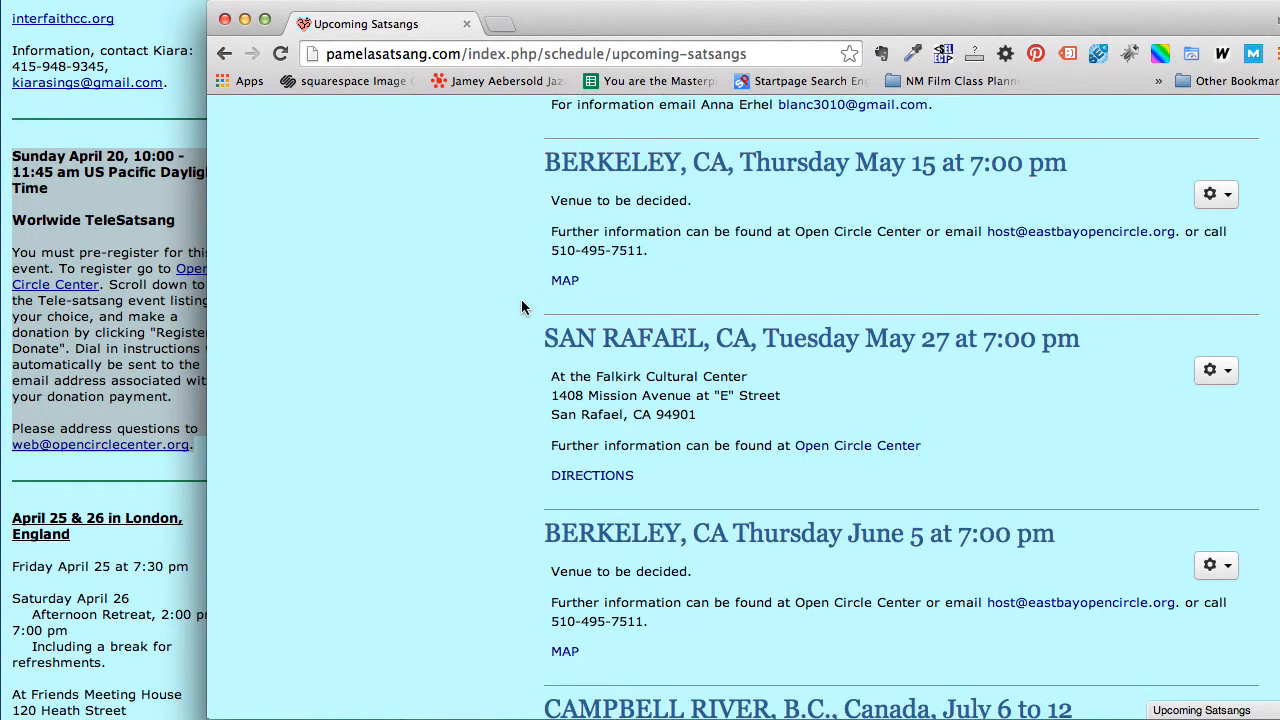
scroll(521, 307, "down", 4)
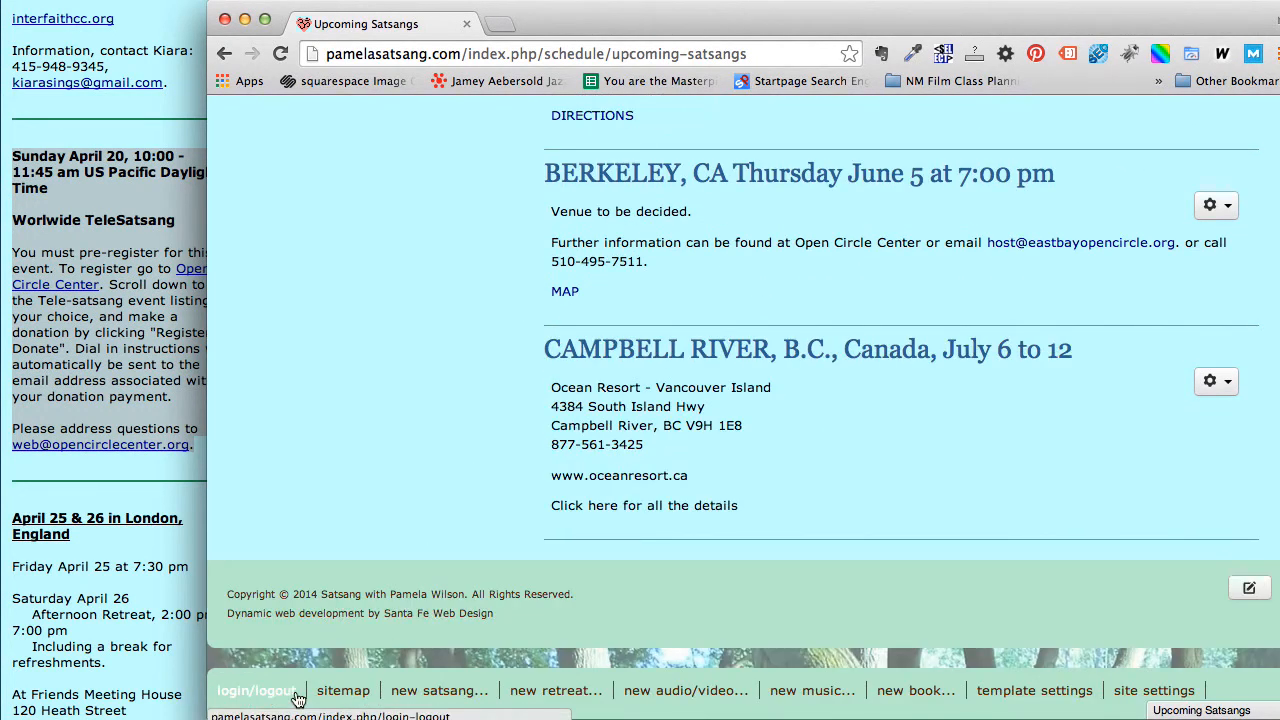
scroll(250, 688, "down", 1)
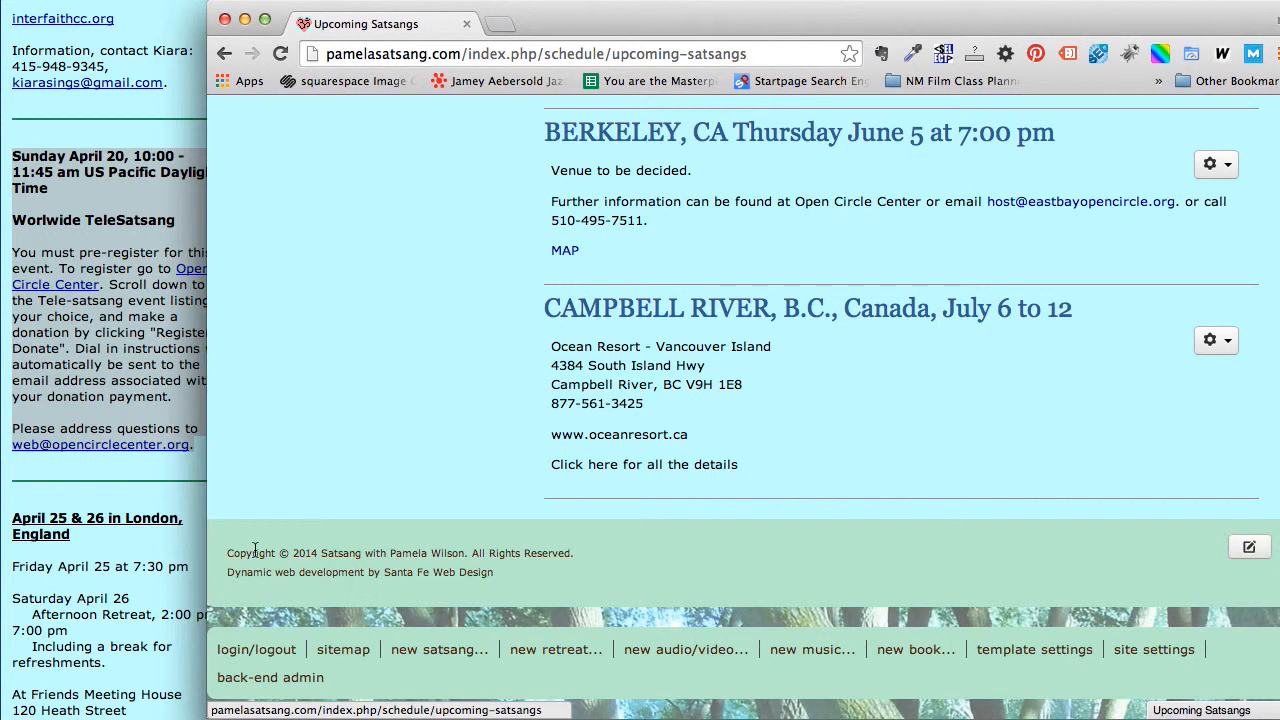
key("super+shift+4")
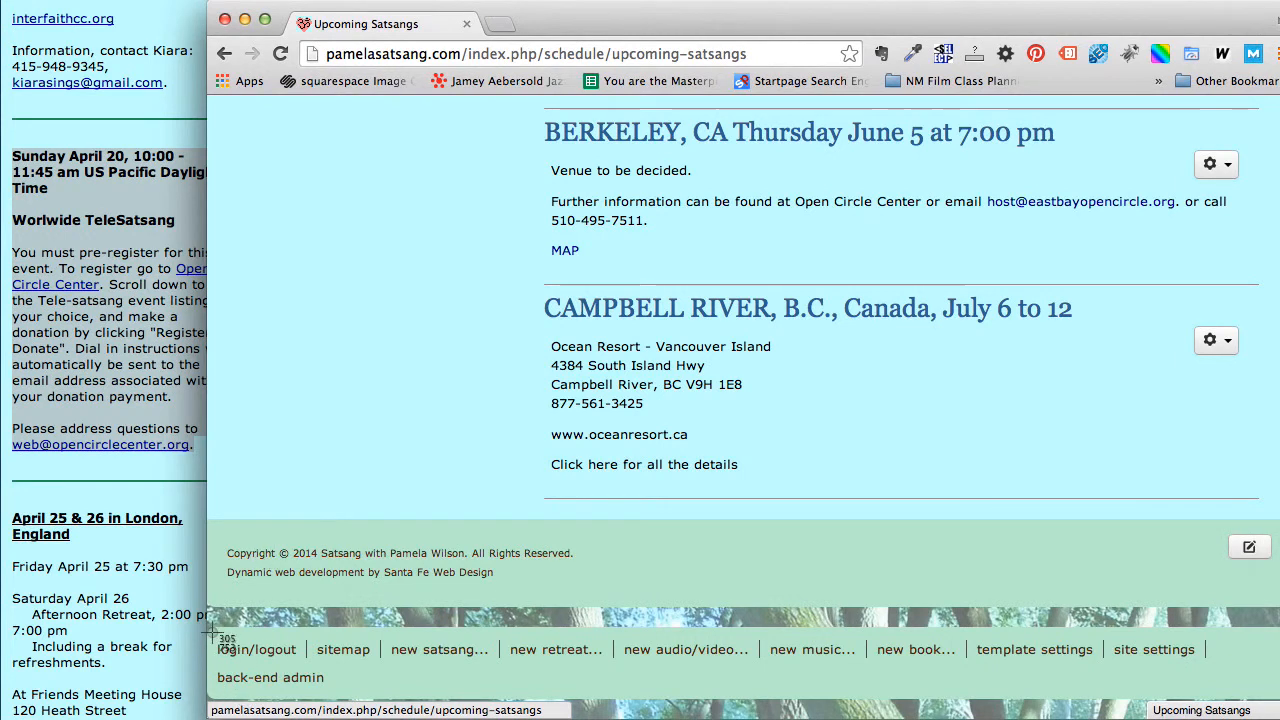
left_click_drag(210, 630, 292, 632)
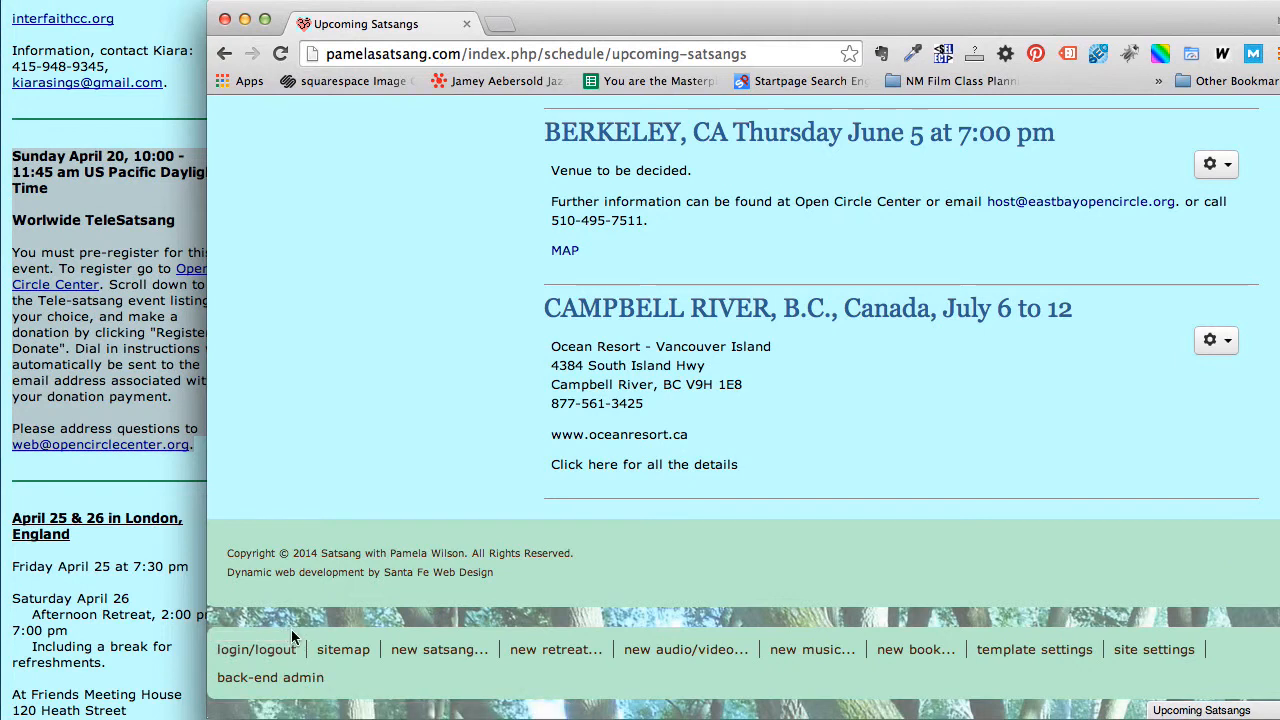
key("super+shift+4")
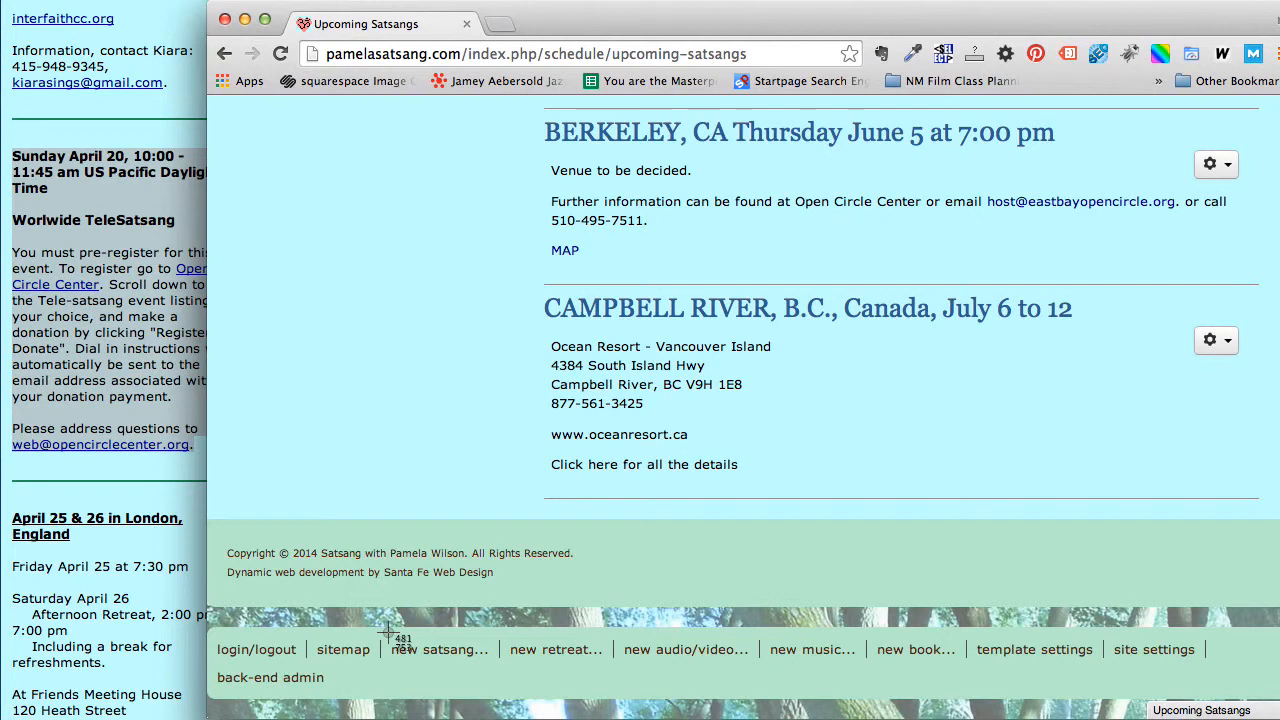
left_click_drag(388, 632, 210, 706)
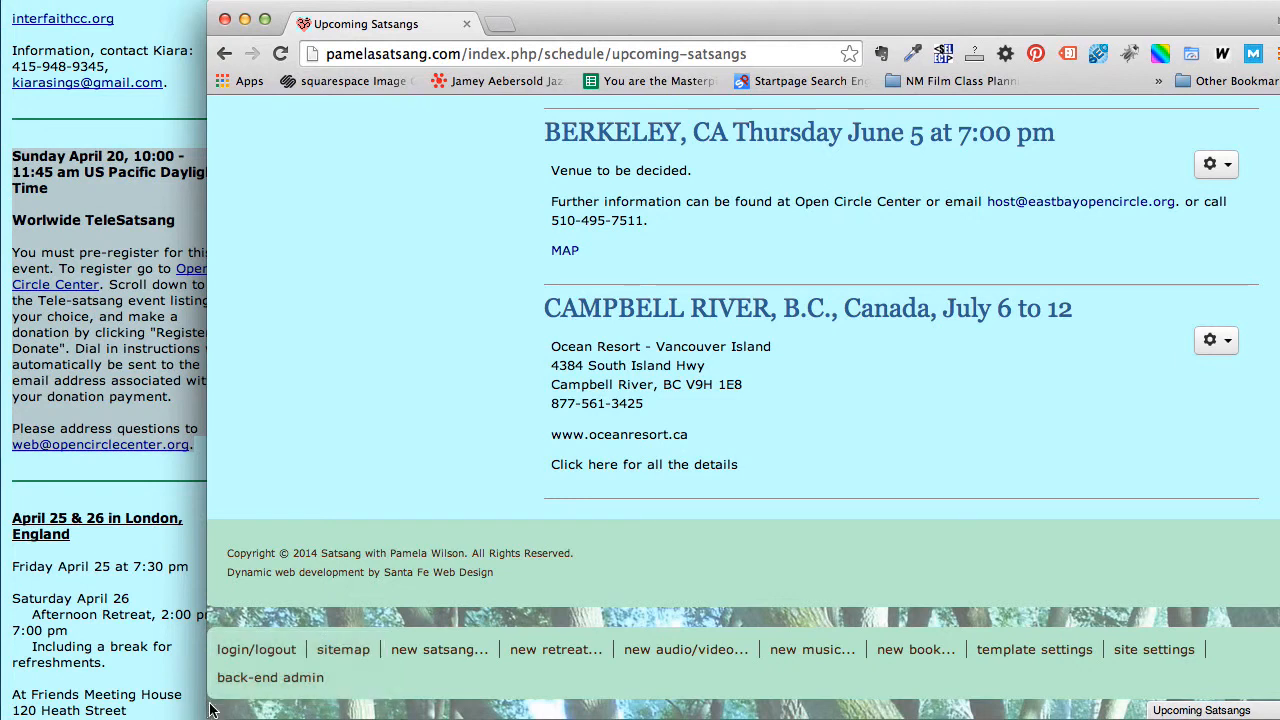
Open the form for creating a new satsang and place the cursor in its content editor.
left_click(432, 652)
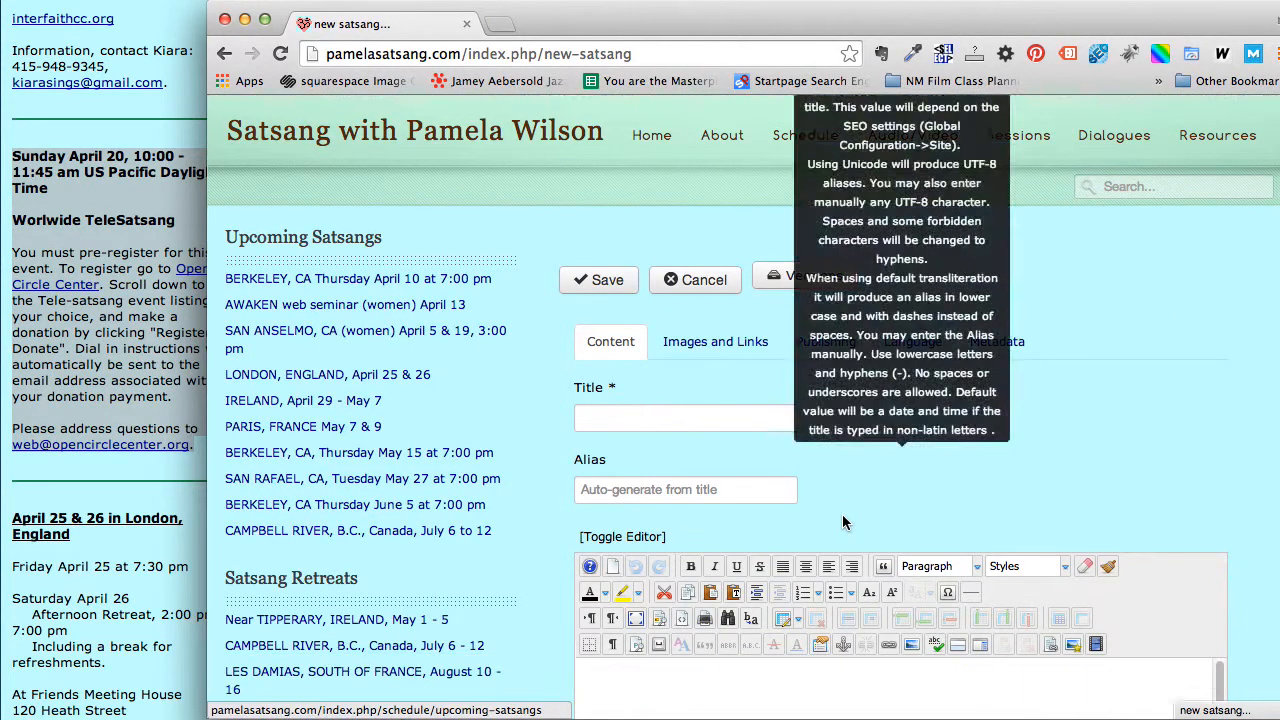
scroll(842, 514, "down", 1)
left_click(733, 402)
scroll(733, 402, "down", 3)
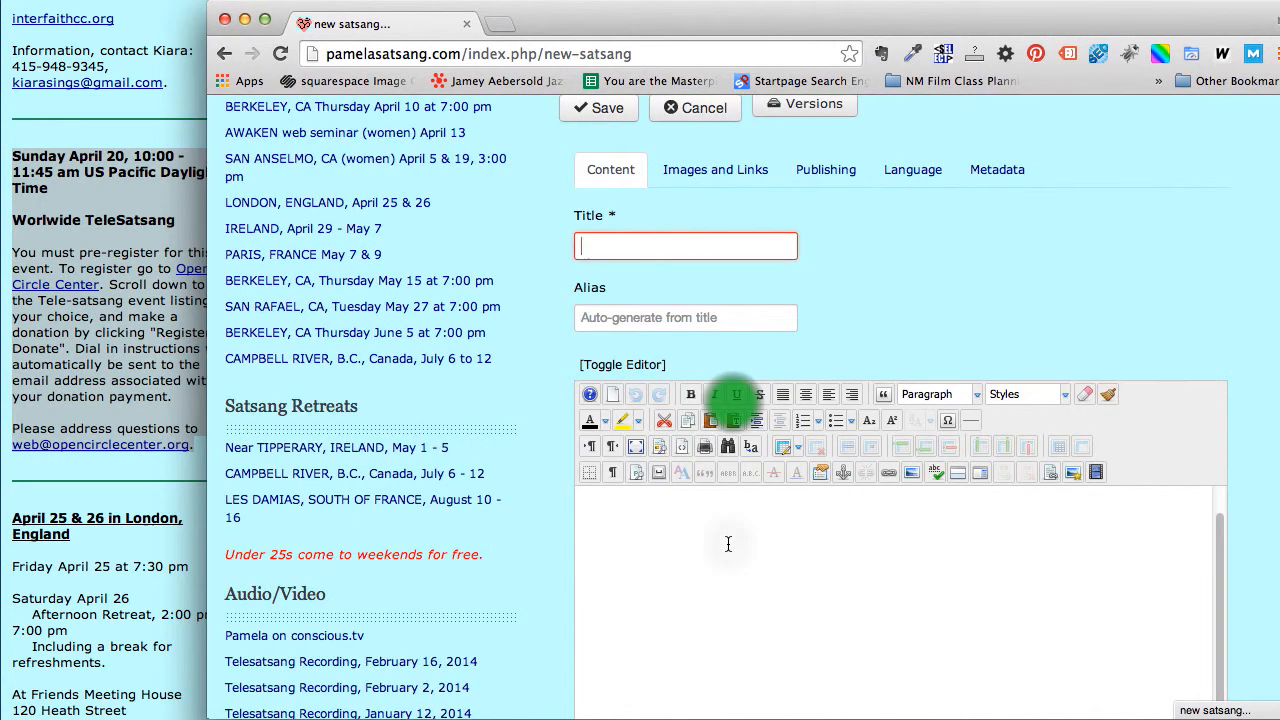
left_click(728, 543)
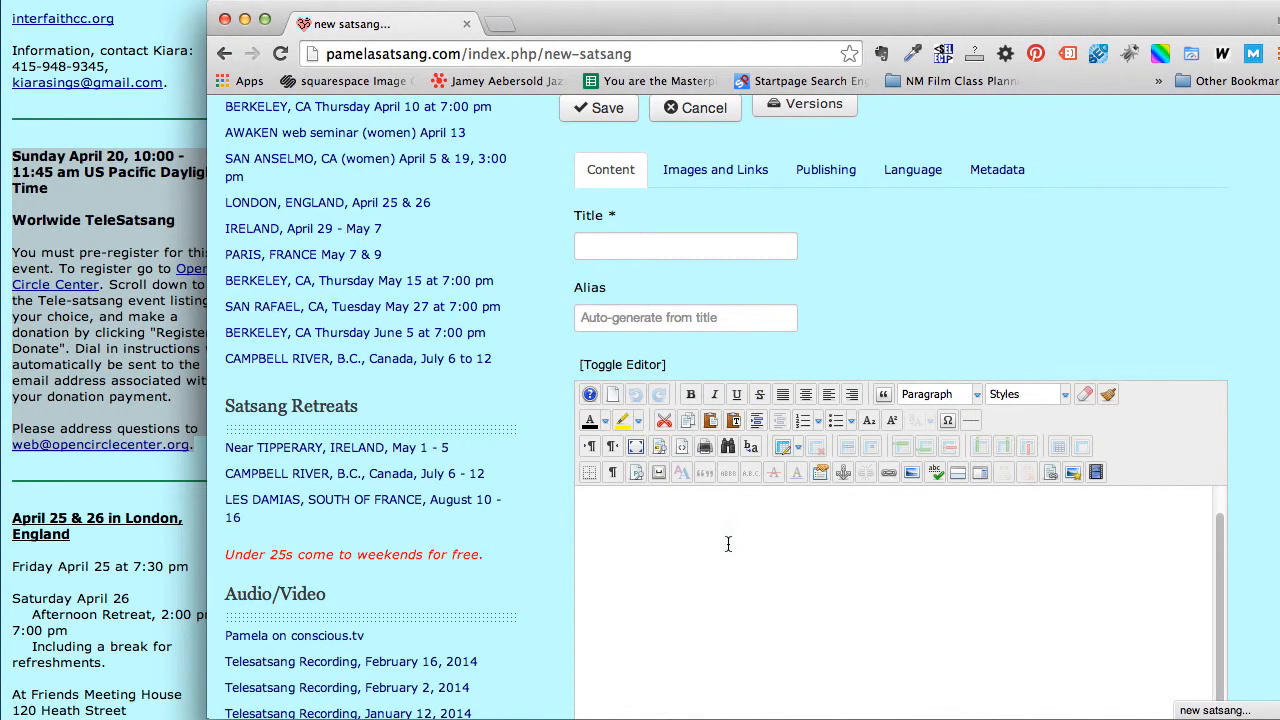
Copy the selected Sunday April 20 event text from the old site again and paste it into the new satsang's content editor.
left_click(165, 375)
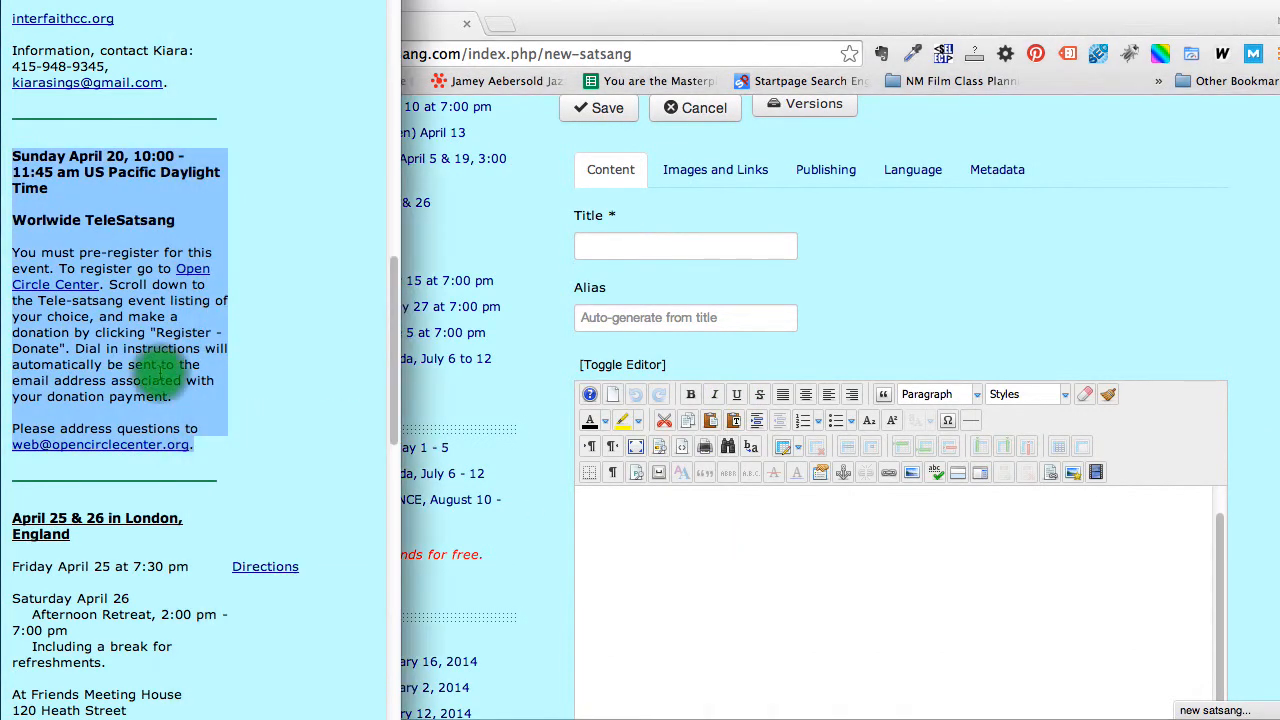
right_click(163, 370)
left_click(188, 381)
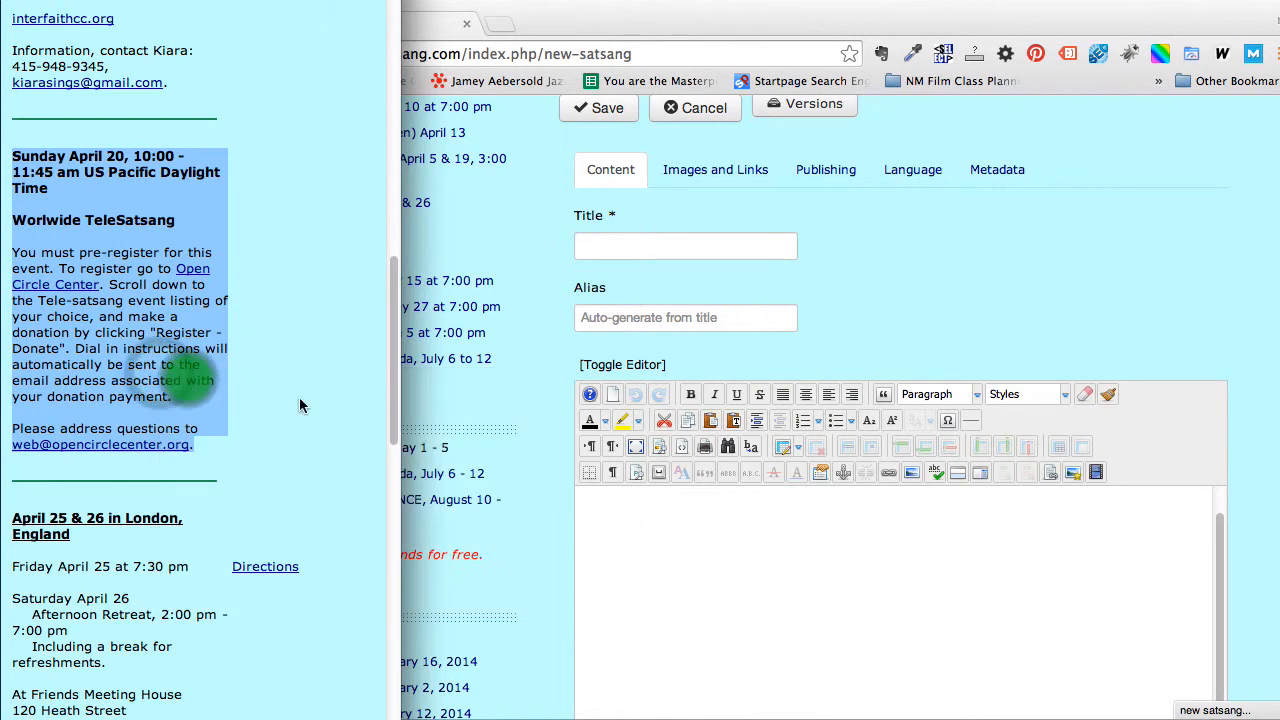
left_click(630, 512)
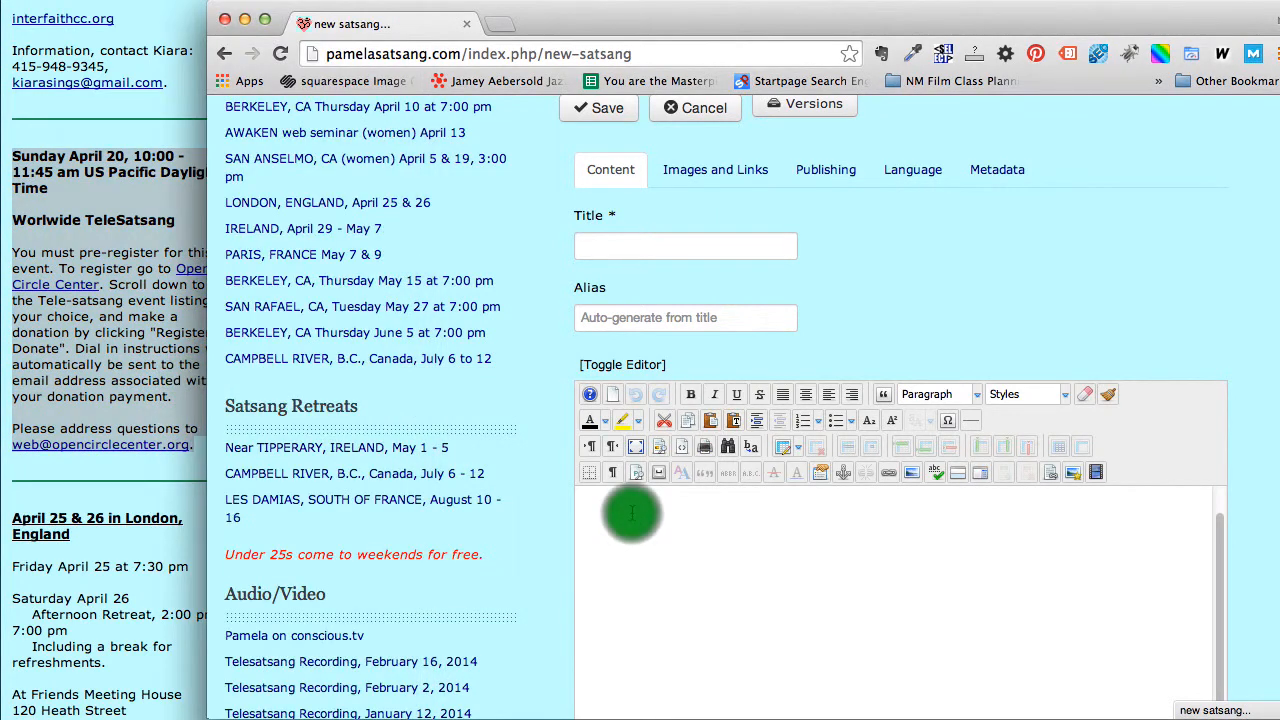
scroll(632, 512, "up", 3)
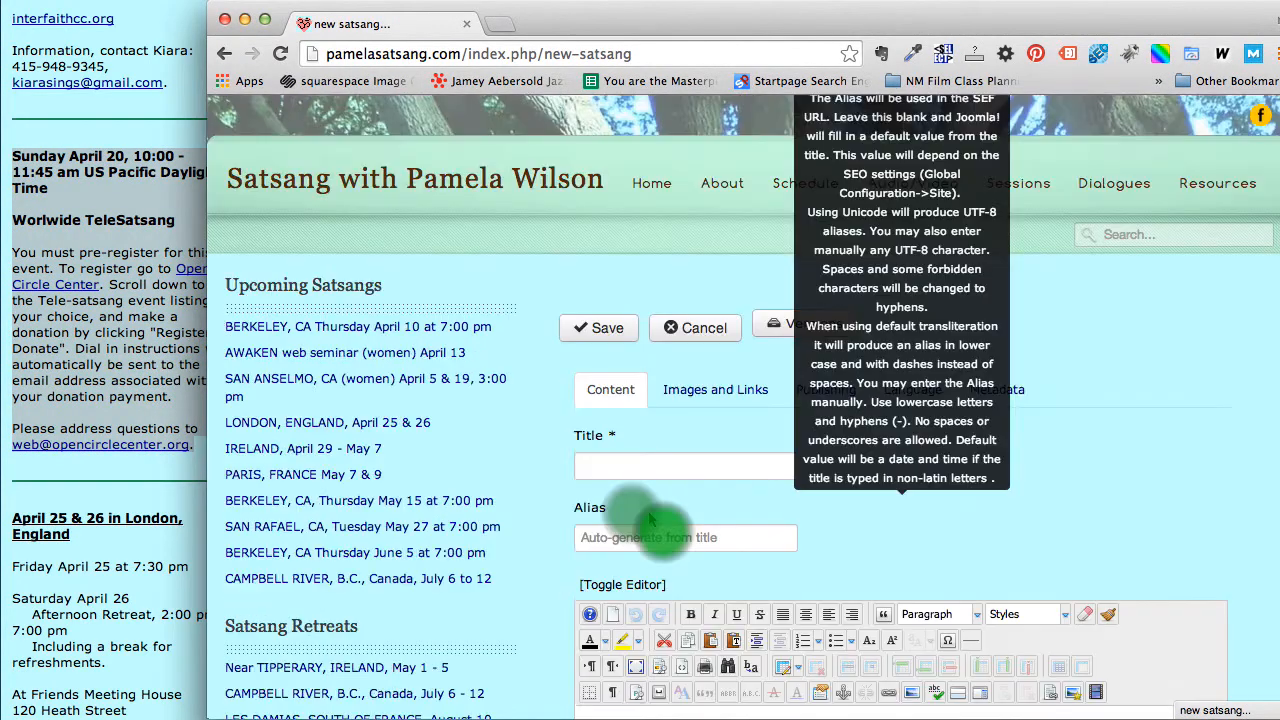
scroll(501, 601, "down", 3)
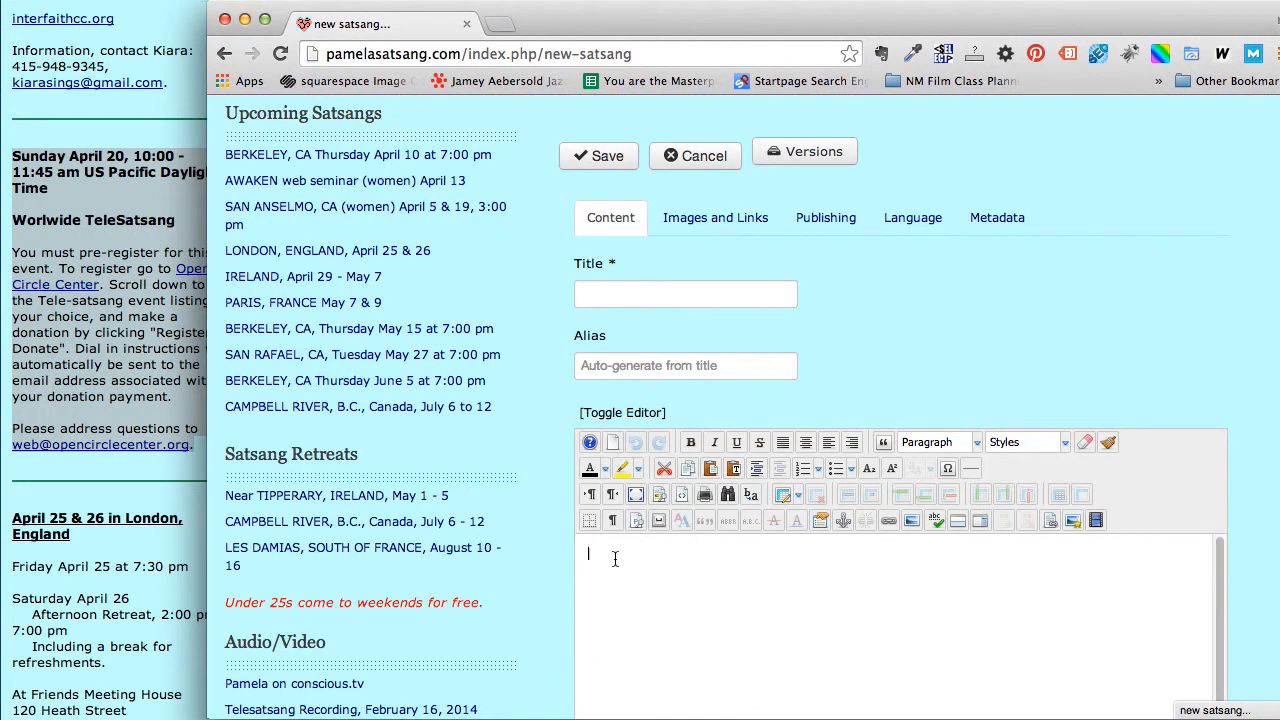
key("super+v")
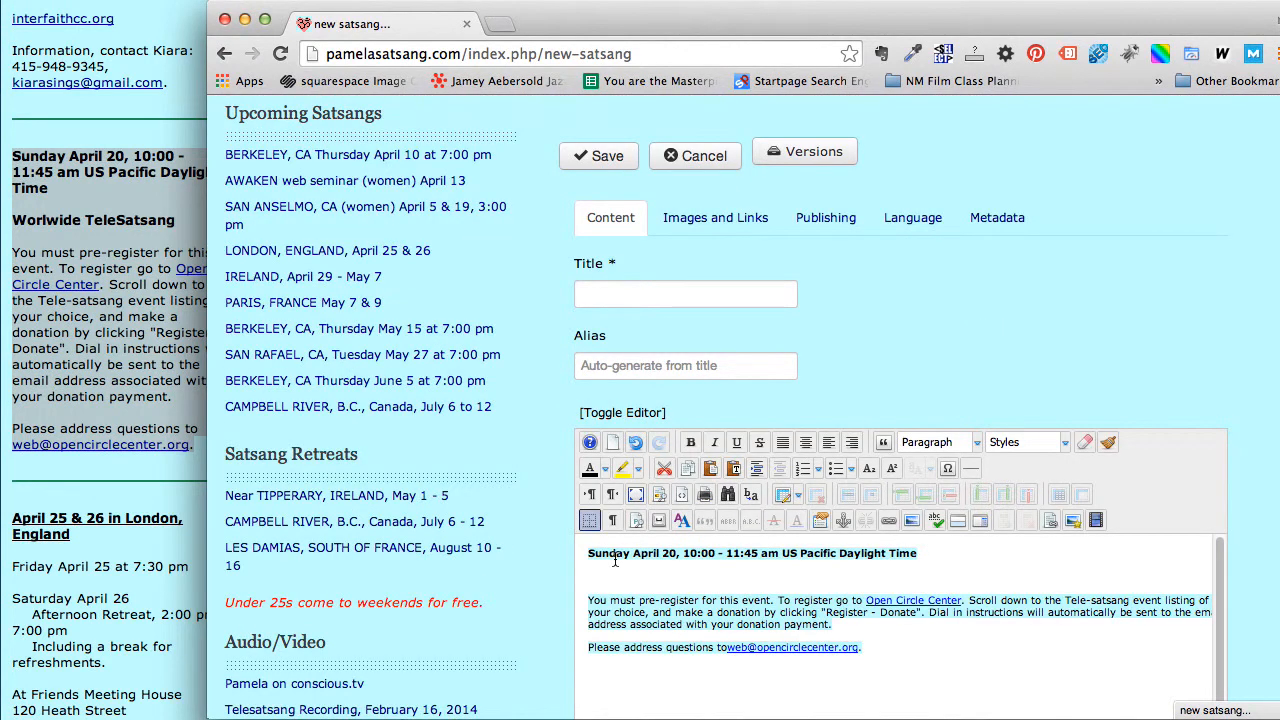
Examine the pasted text's HTML source for inline span styling, and return to the visual editor.
left_click_drag(872, 650, 615, 568)
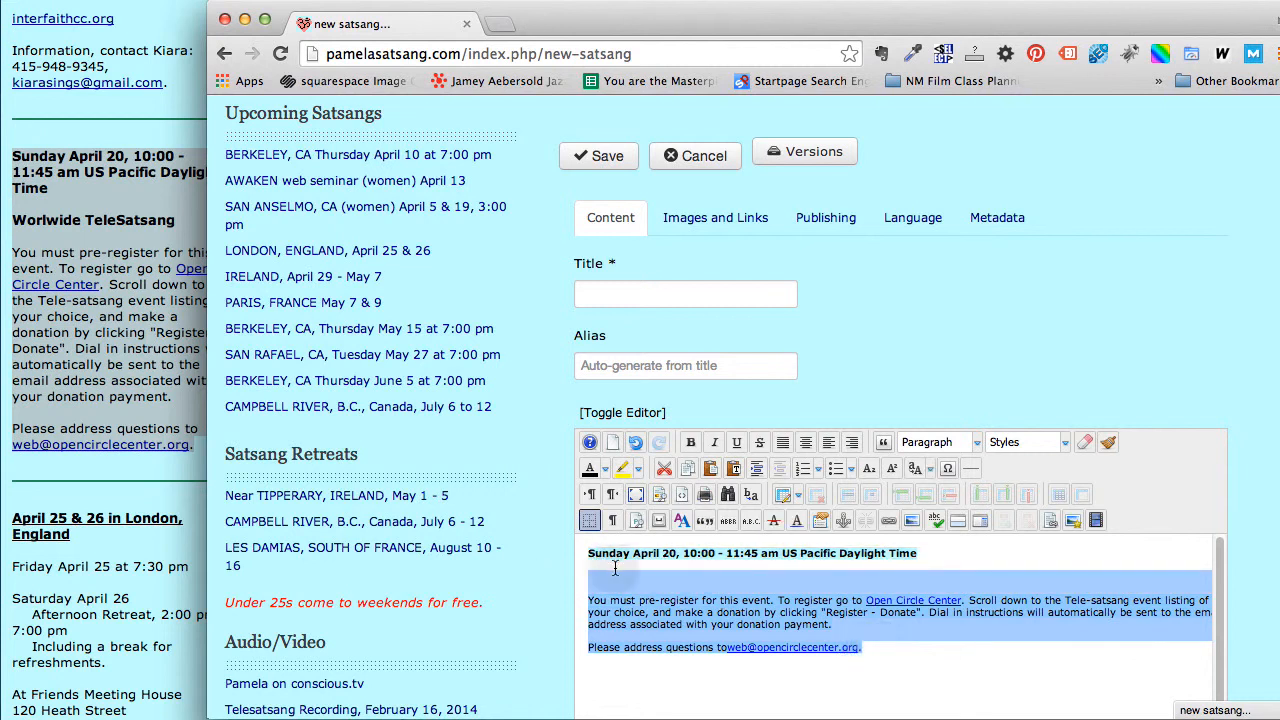
left_click(615, 568)
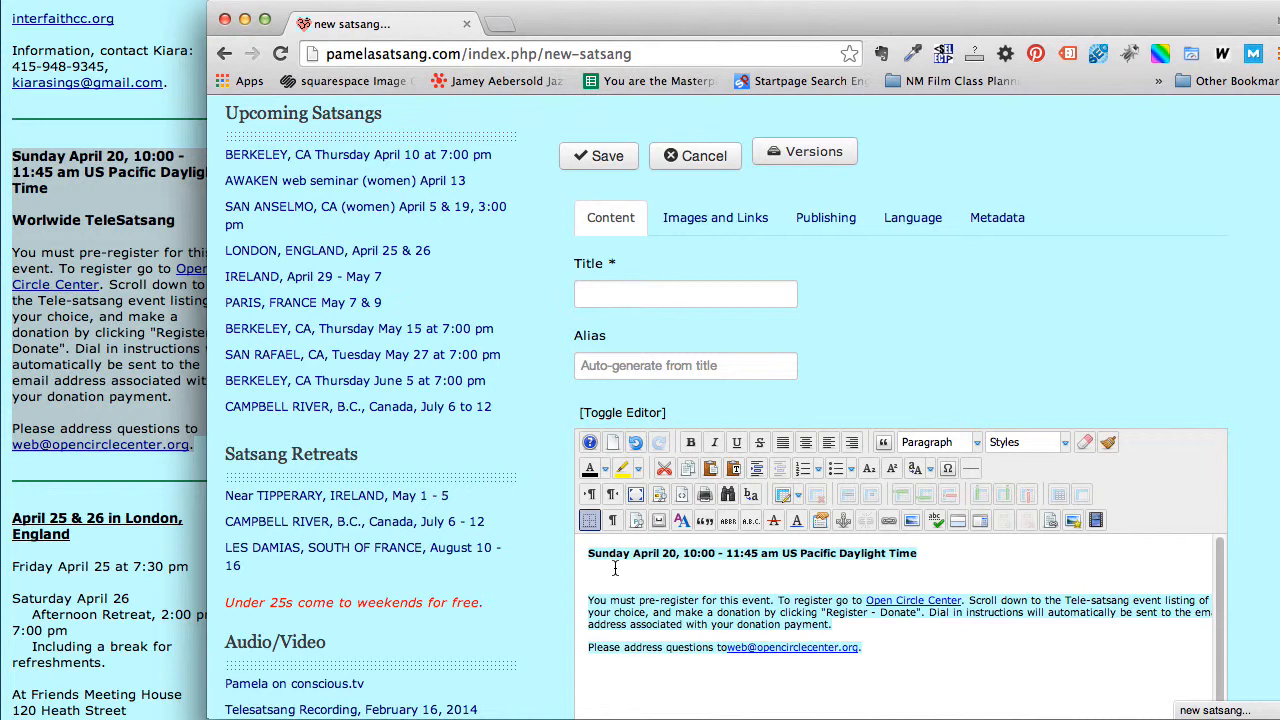
left_click(590, 600)
left_click(634, 418)
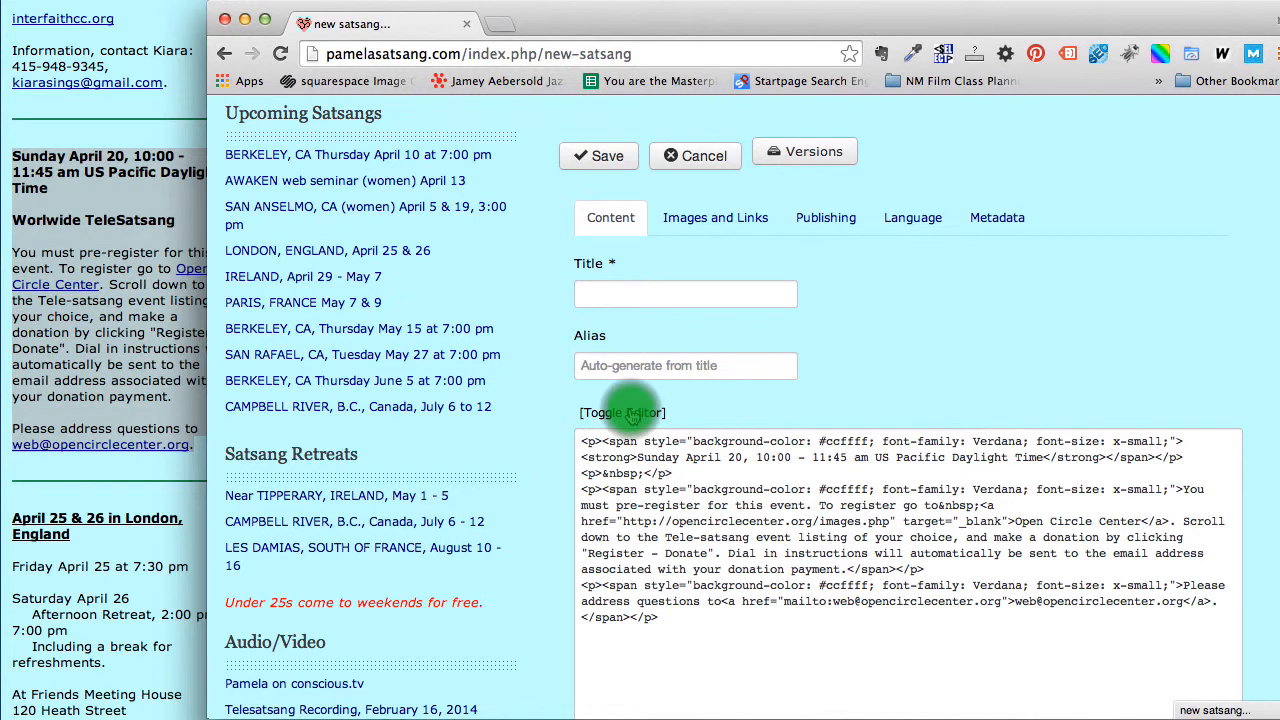
left_click_drag(583, 441, 1176, 441)
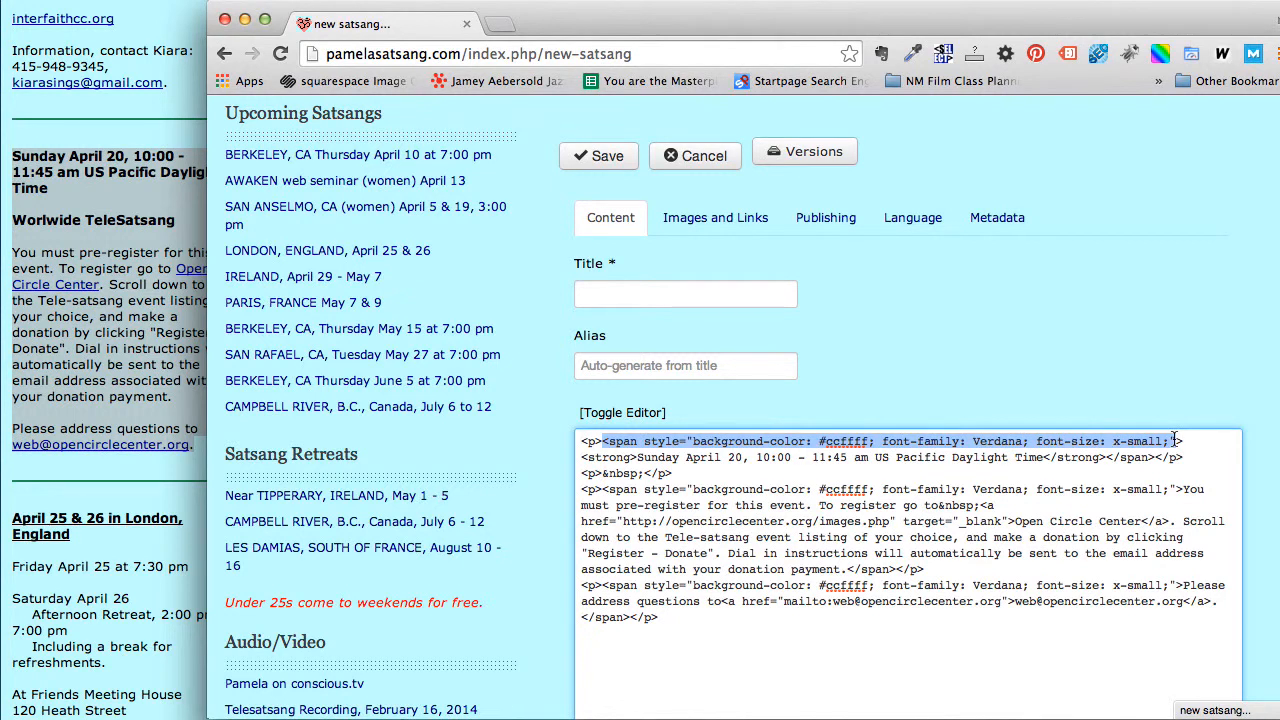
left_click(641, 416)
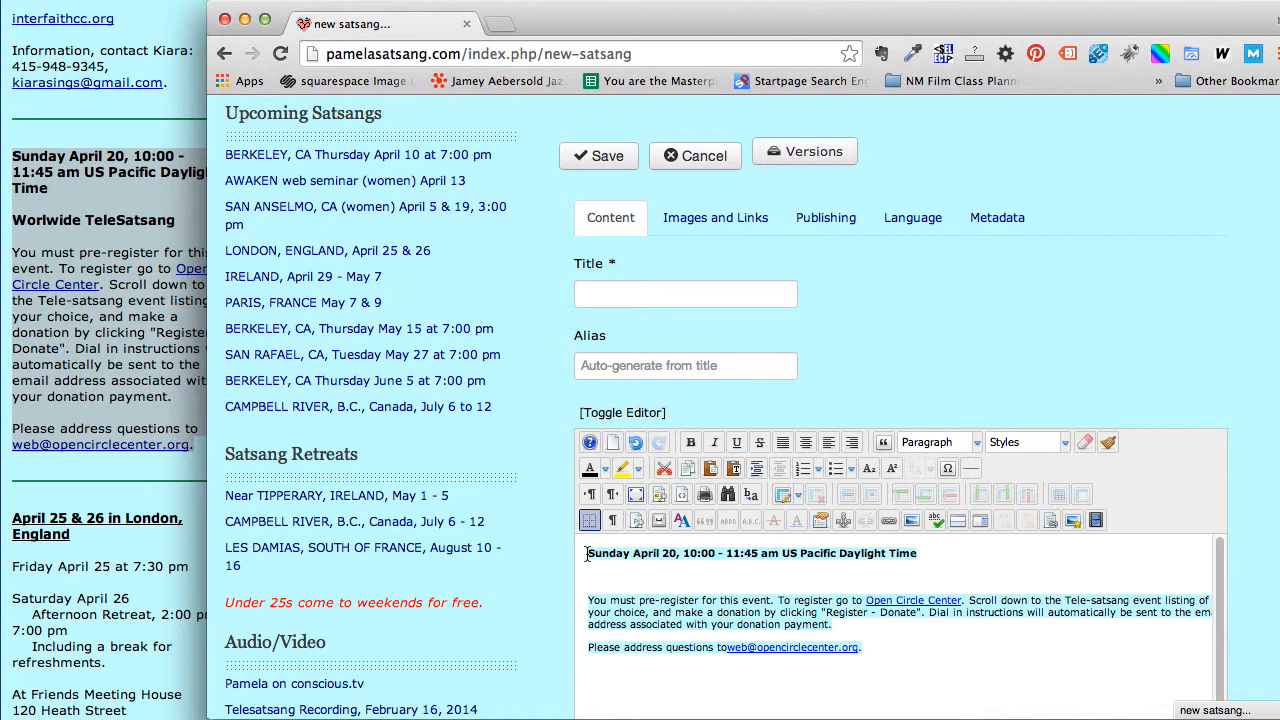
Remove the formatting from all of the pasted event text.
left_click_drag(587, 553, 872, 671)
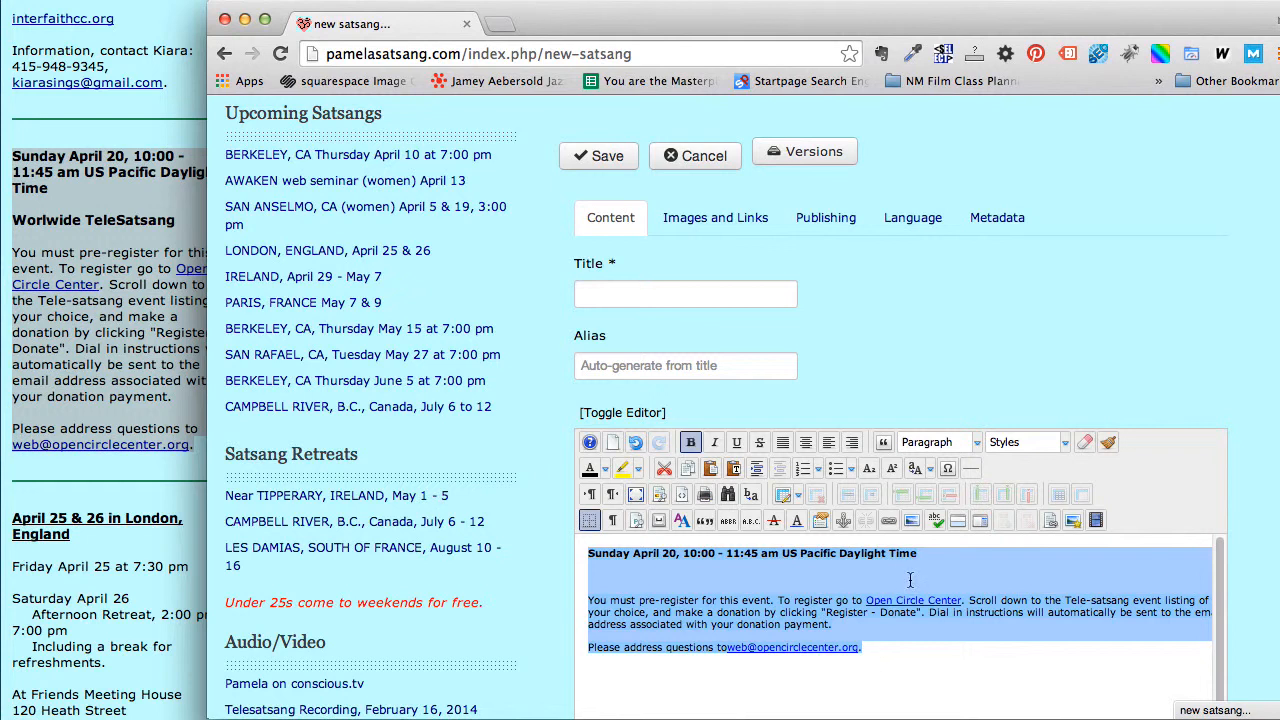
left_click(1085, 445)
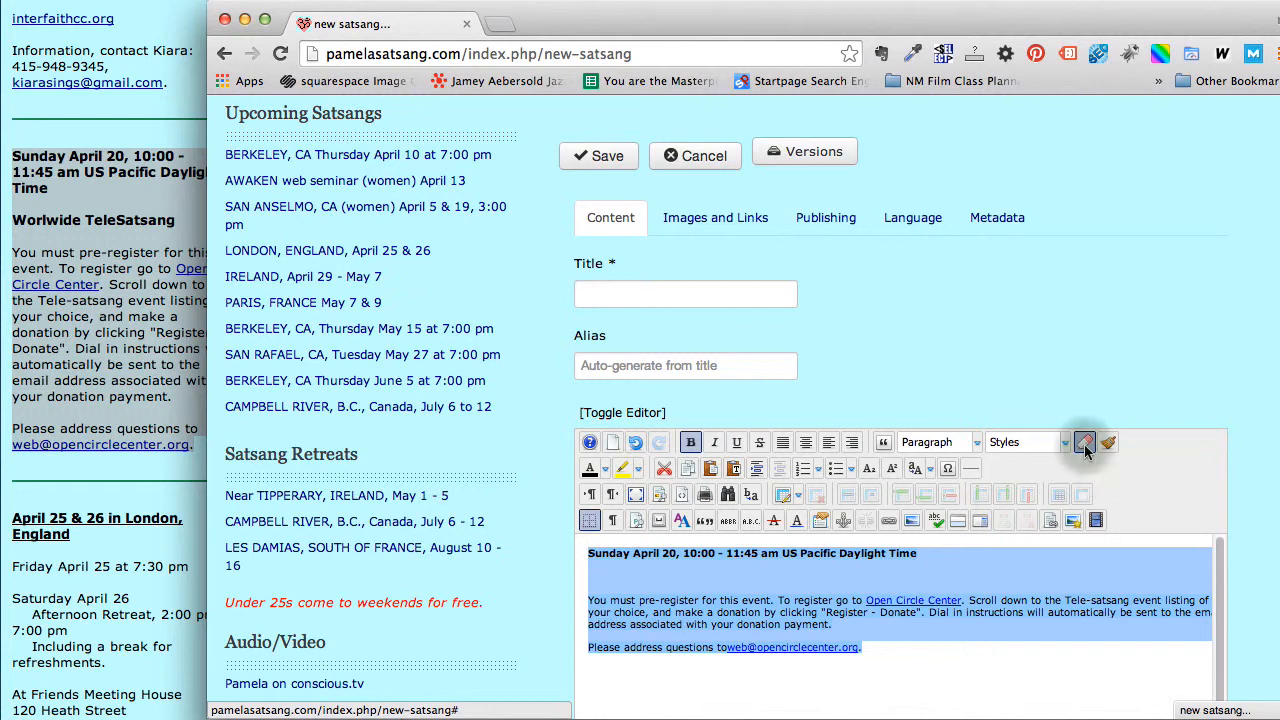
Insert a space before the e-mail link in the last line of the cleaned event text.
left_click(846, 562)
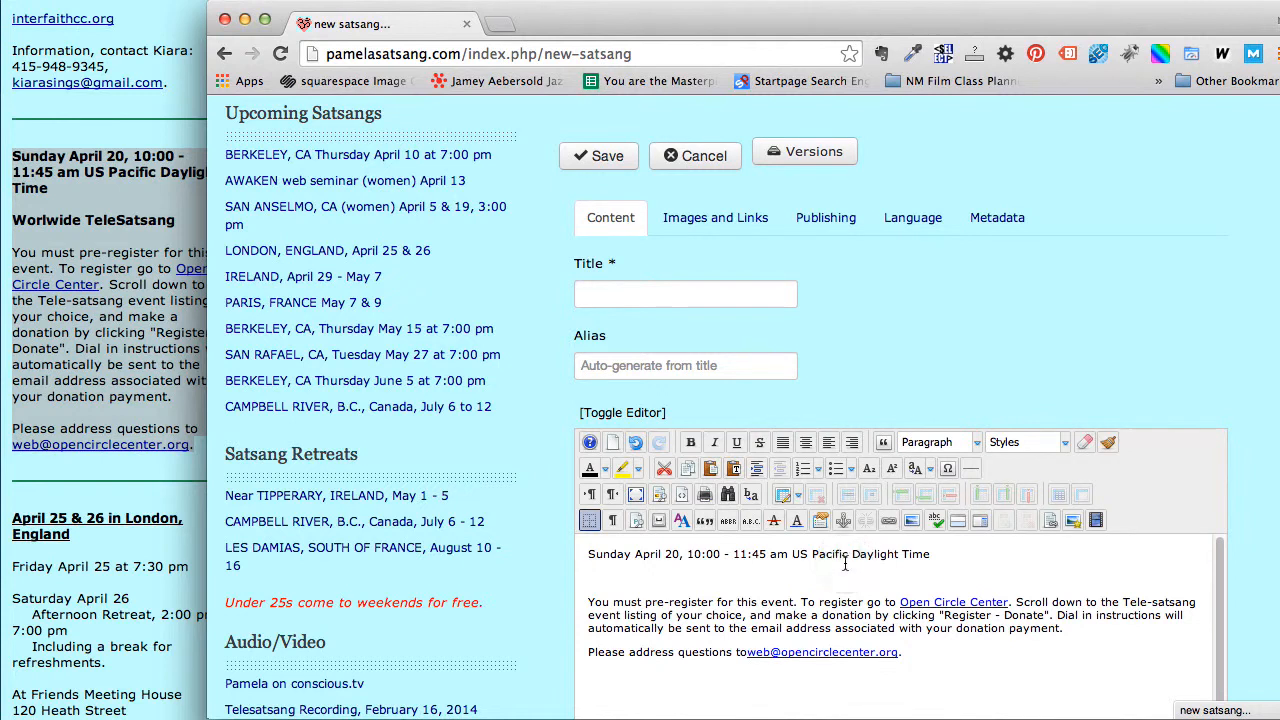
left_click(946, 601)
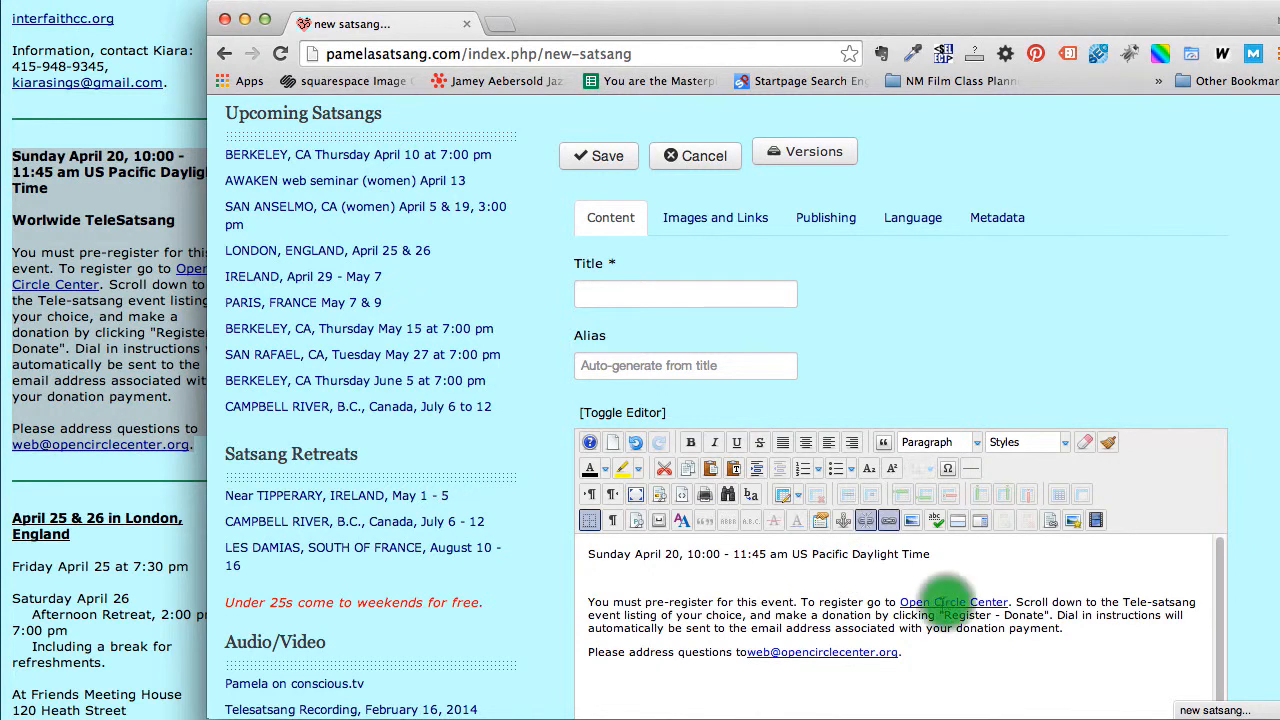
left_click(751, 655)
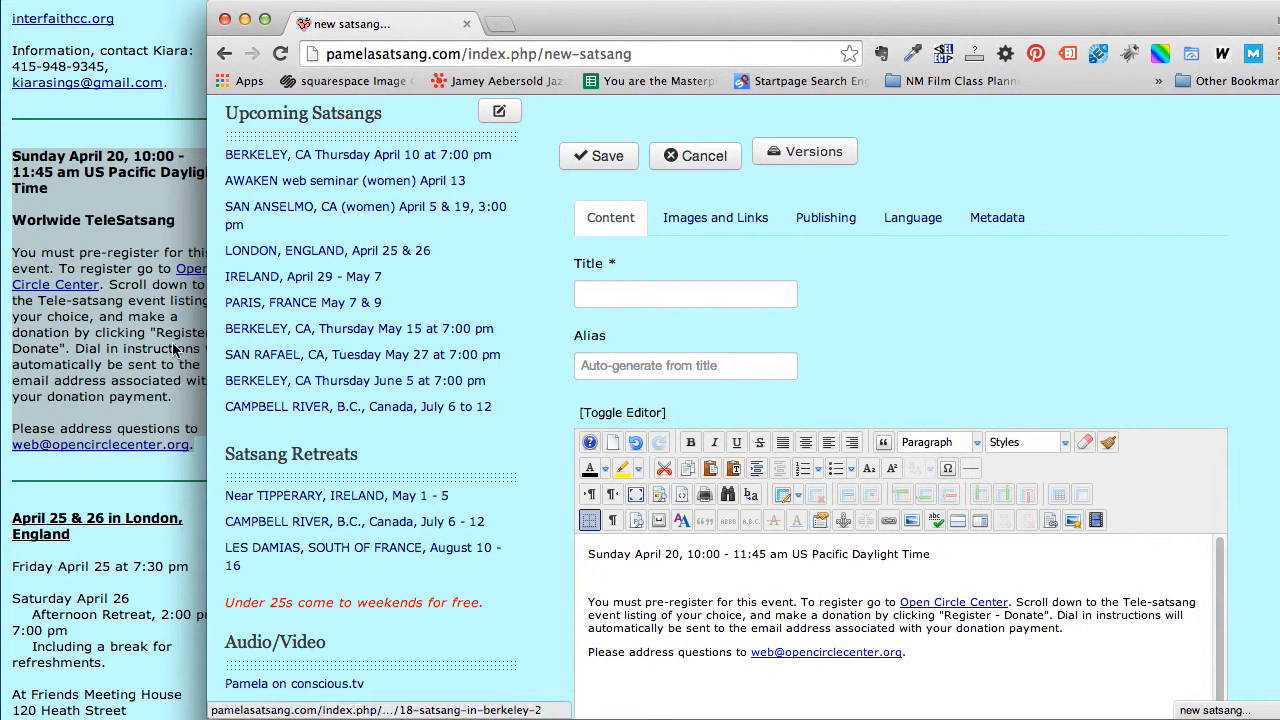
Copy the heading "Worlwide TeleSatsang" from the old site and paste it as the new satsang's title.
left_click(140, 350)
left_click(121, 219)
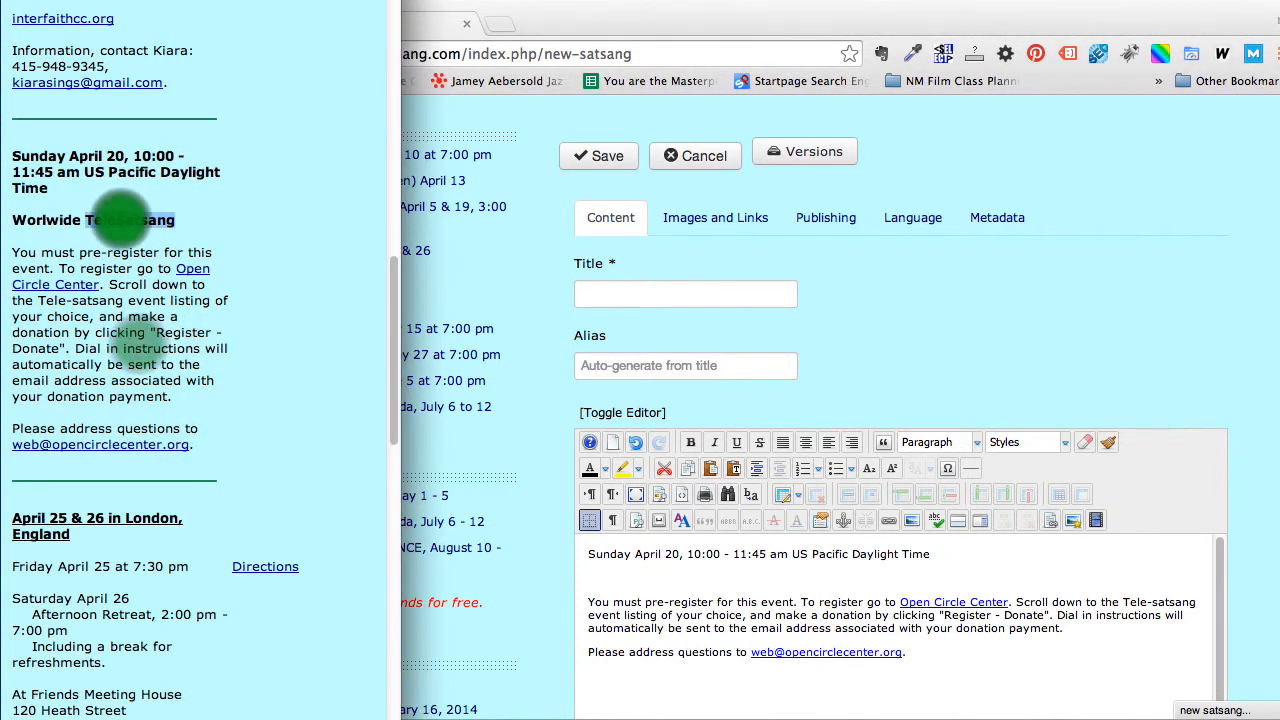
left_click_drag(177, 219, 22, 224)
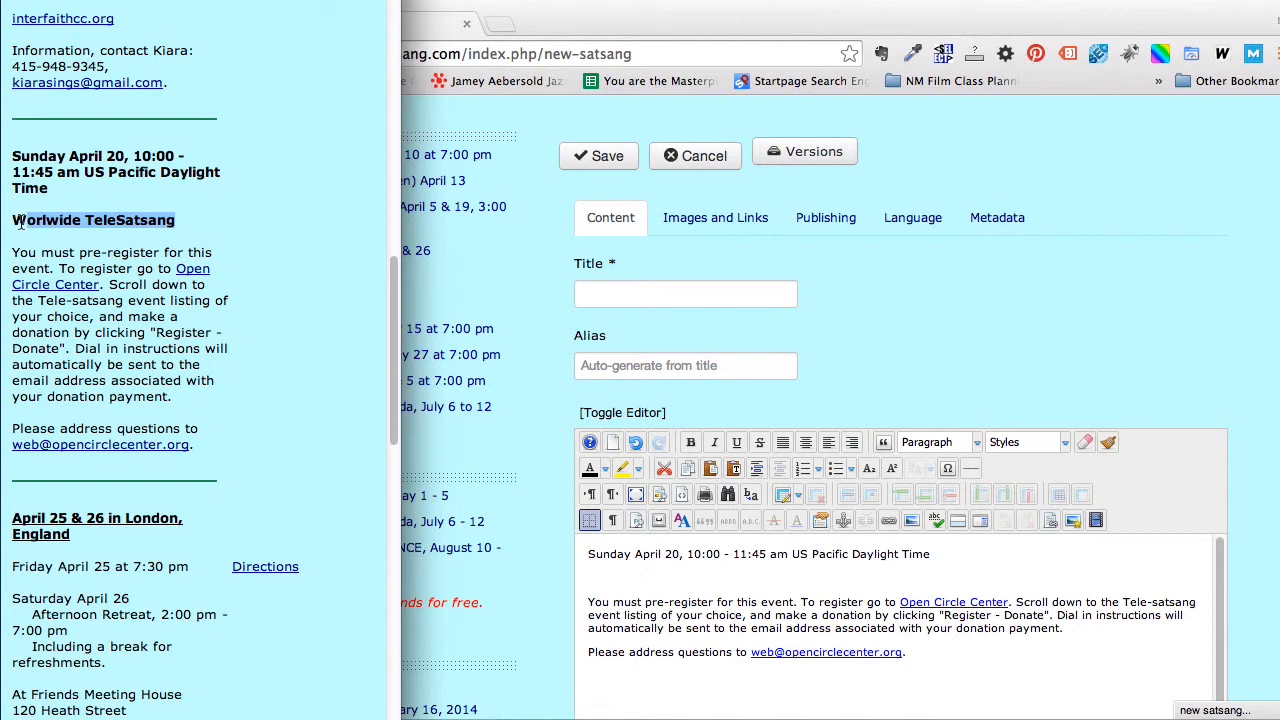
mouse_move(22, 224)
left_mouse_down()
mouse_move(9, 222)
mouse_move(200, 220)
mouse_move(14, 221)
left_mouse_up()
left_click(9, 222)
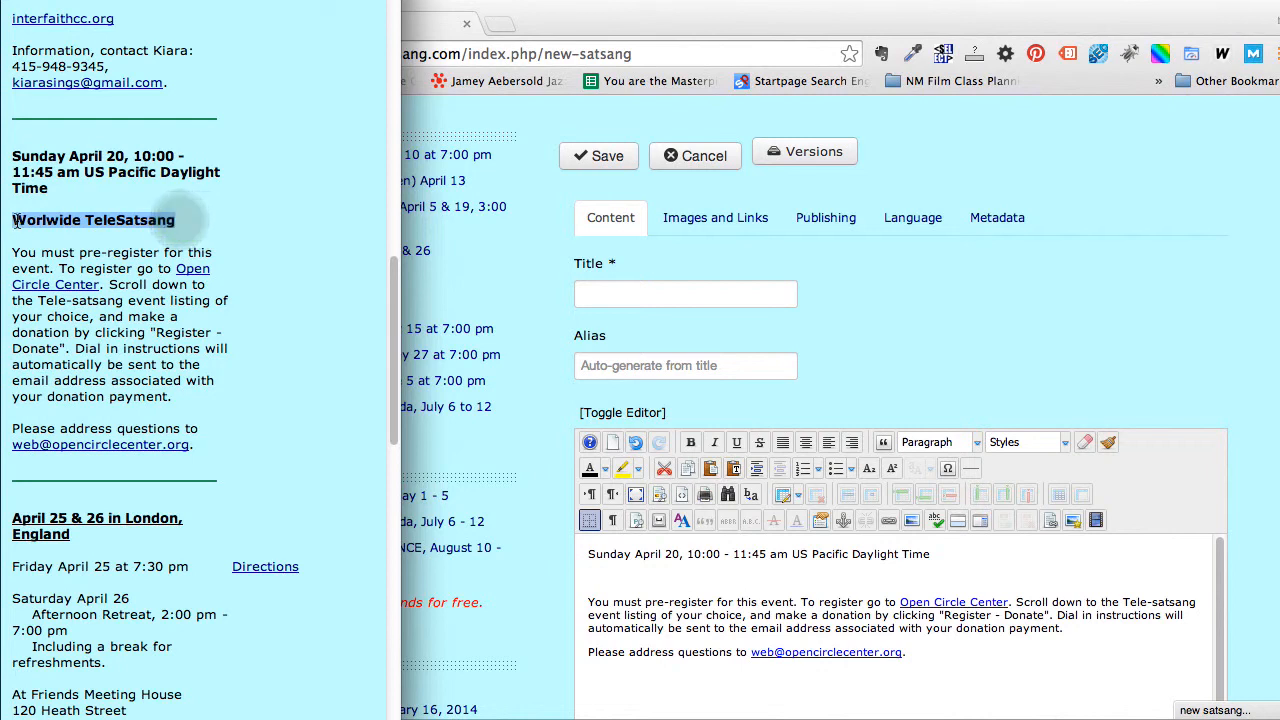
right_click(28, 222)
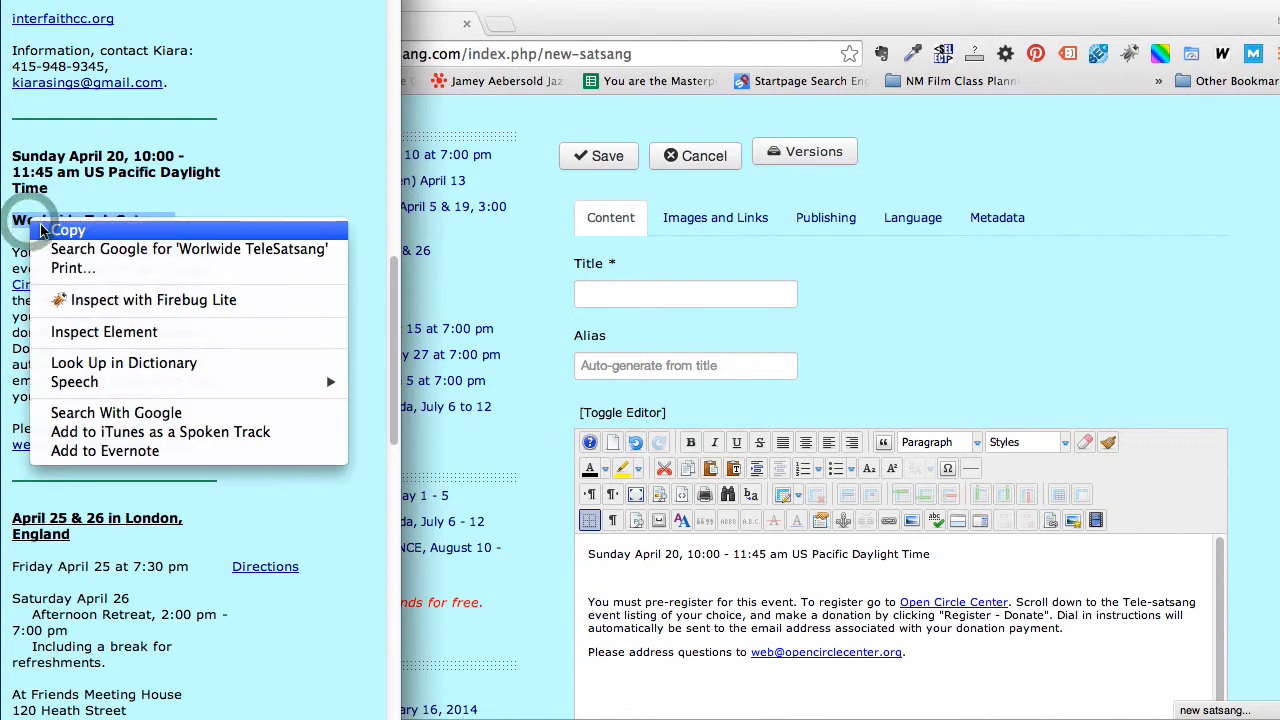
left_click(45, 229)
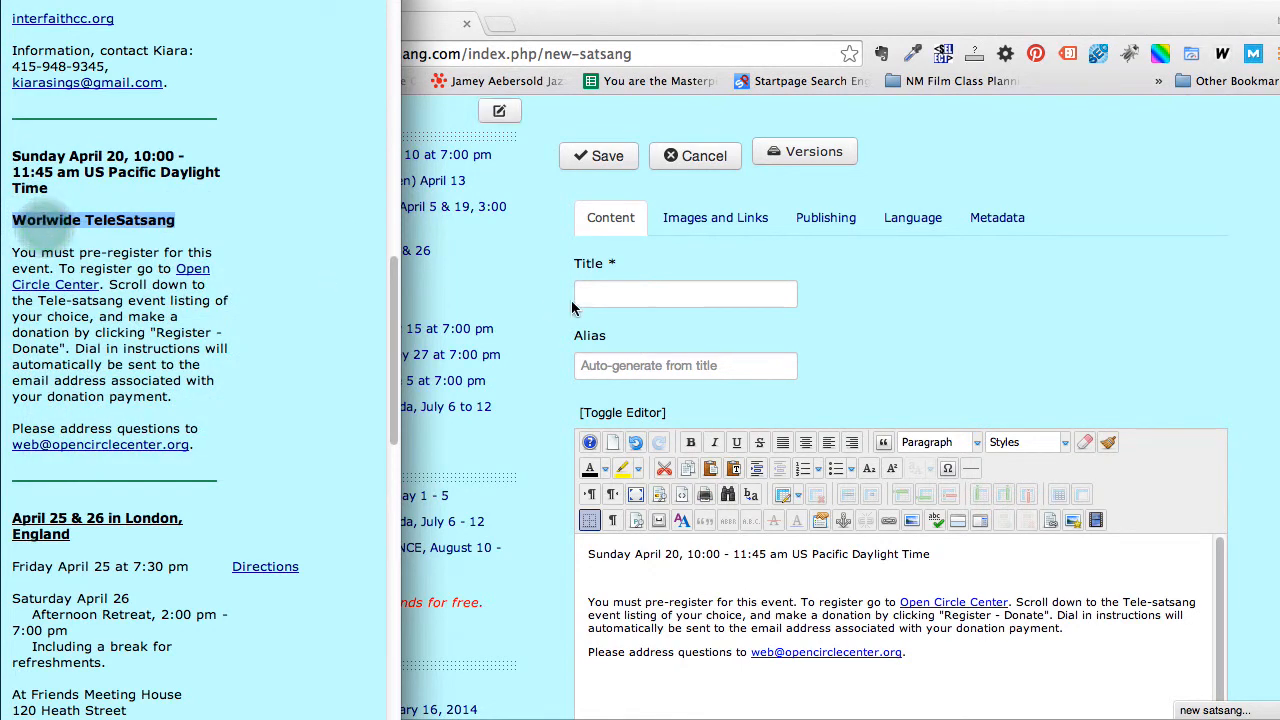
left_click(598, 299)
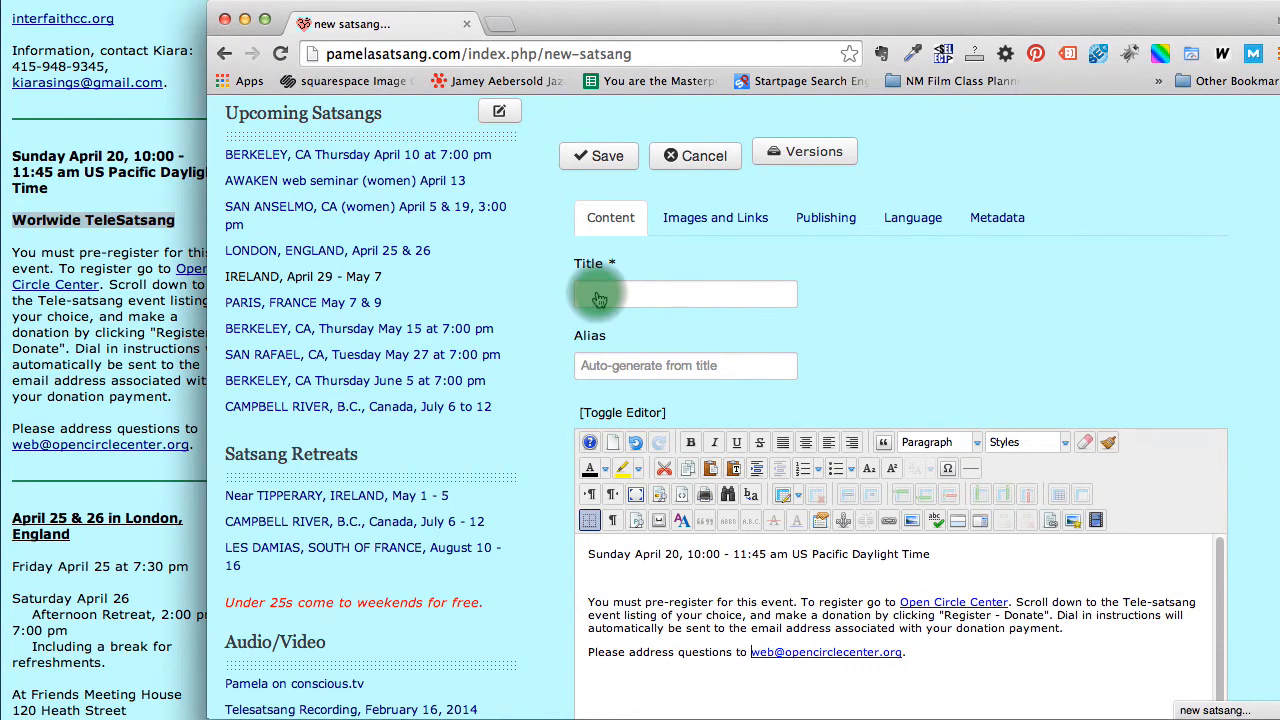
left_click(596, 292)
key("super+v")
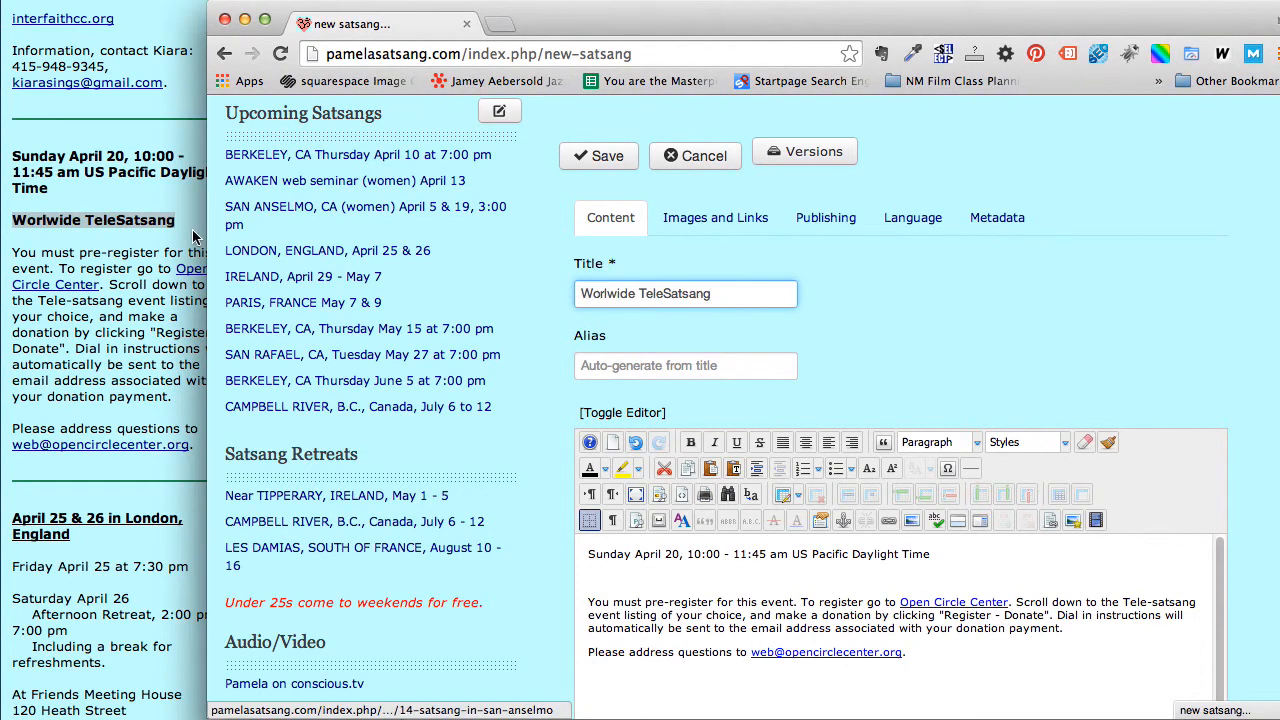
Append a comma, the date and time "Sunday April 20, 10:00" copied from the old site, and "am" to the title.
left_click(147, 189)
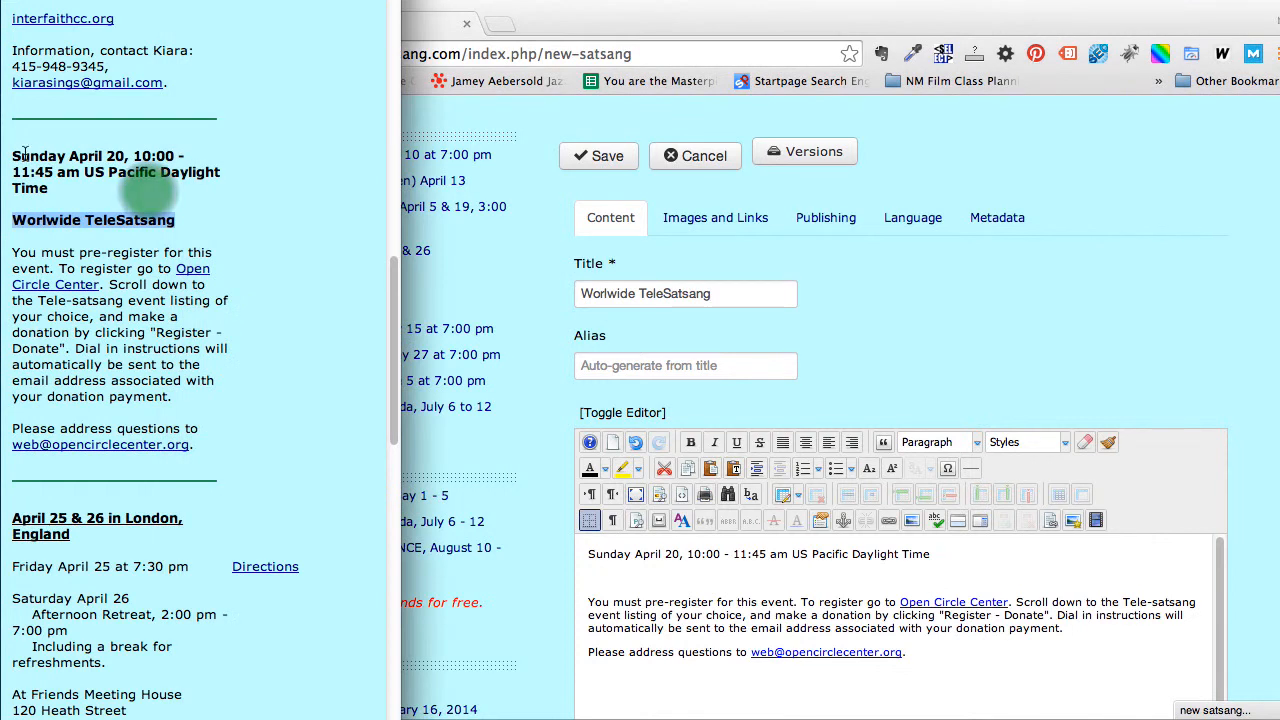
left_click_drag(13, 157, 172, 157)
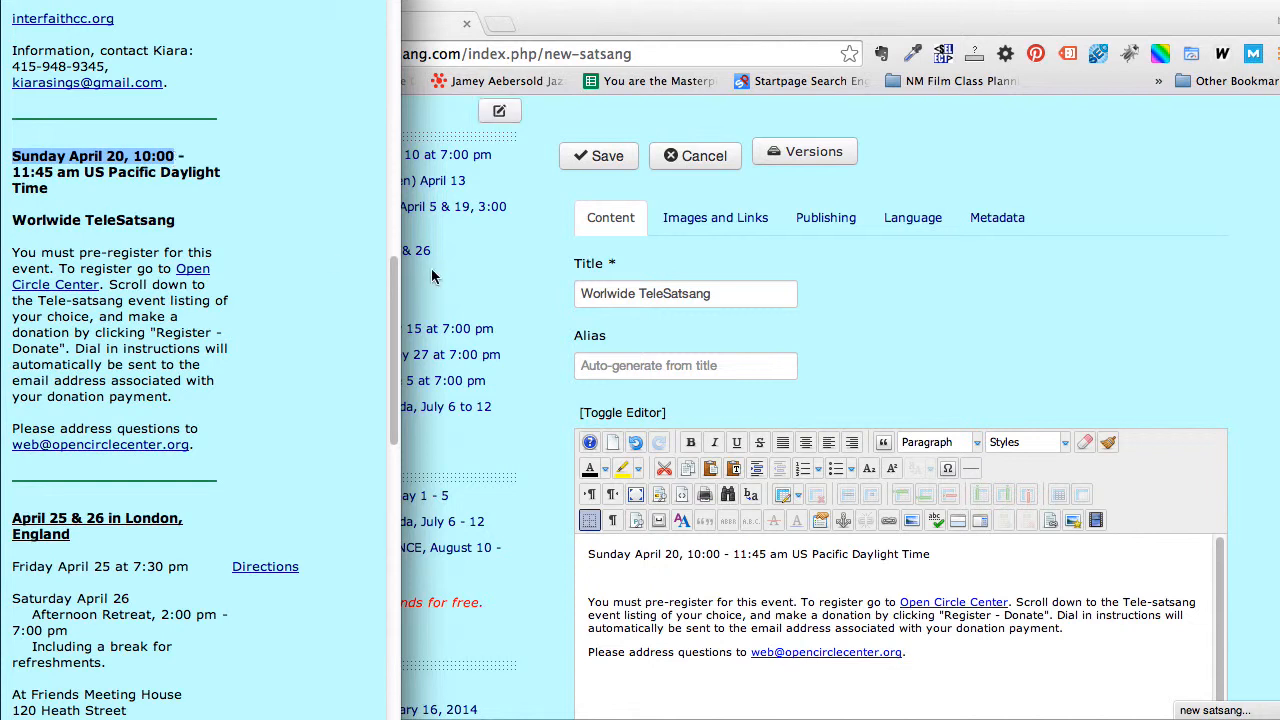
left_click(736, 286)
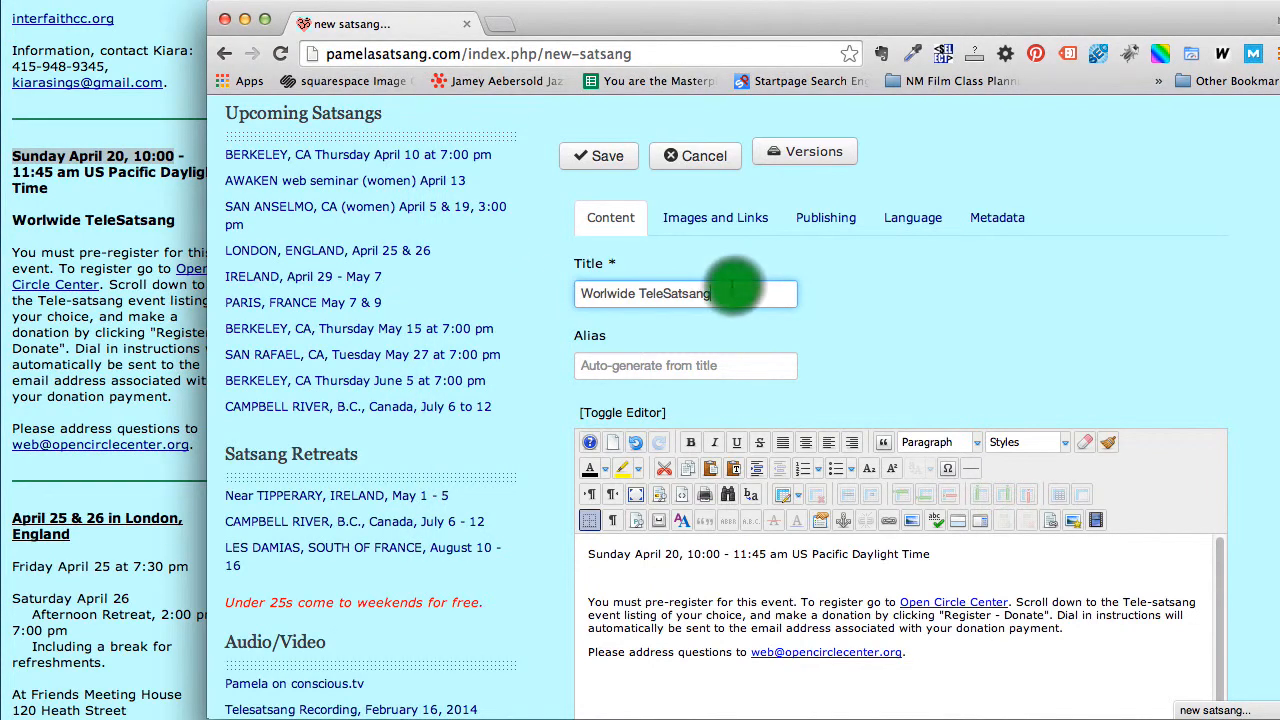
type(",")
key("super+v")
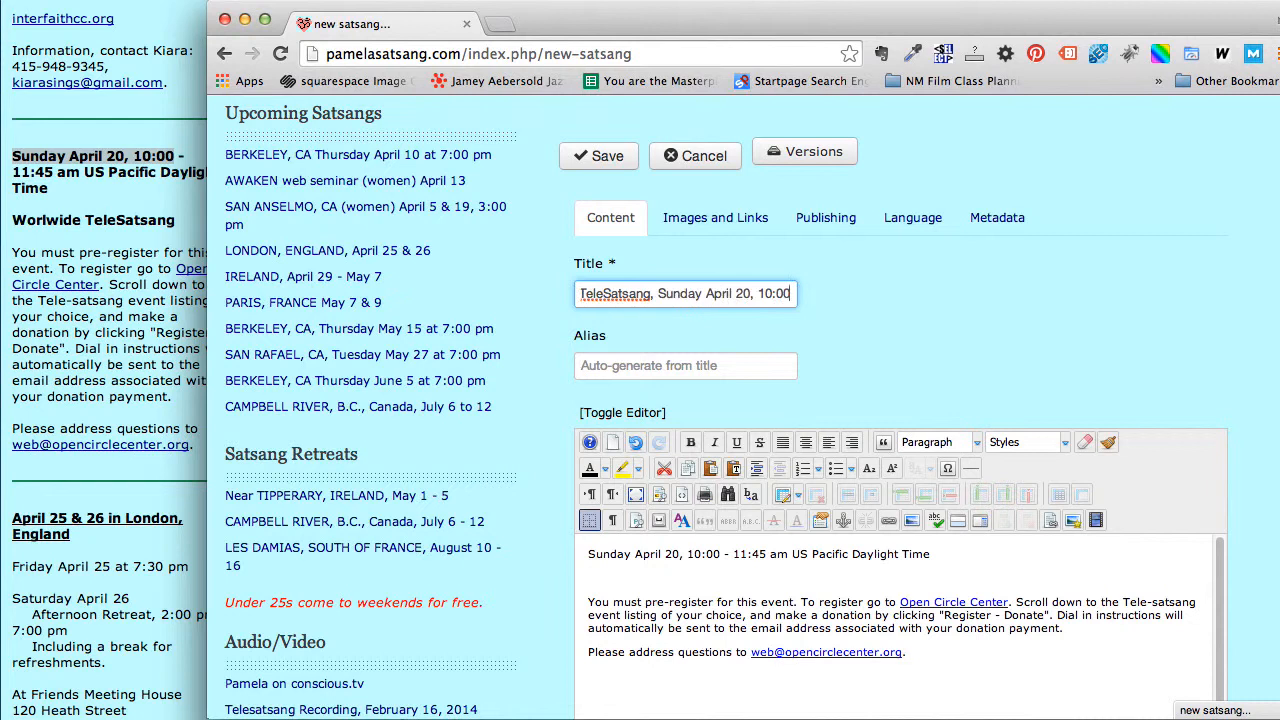
type("am")
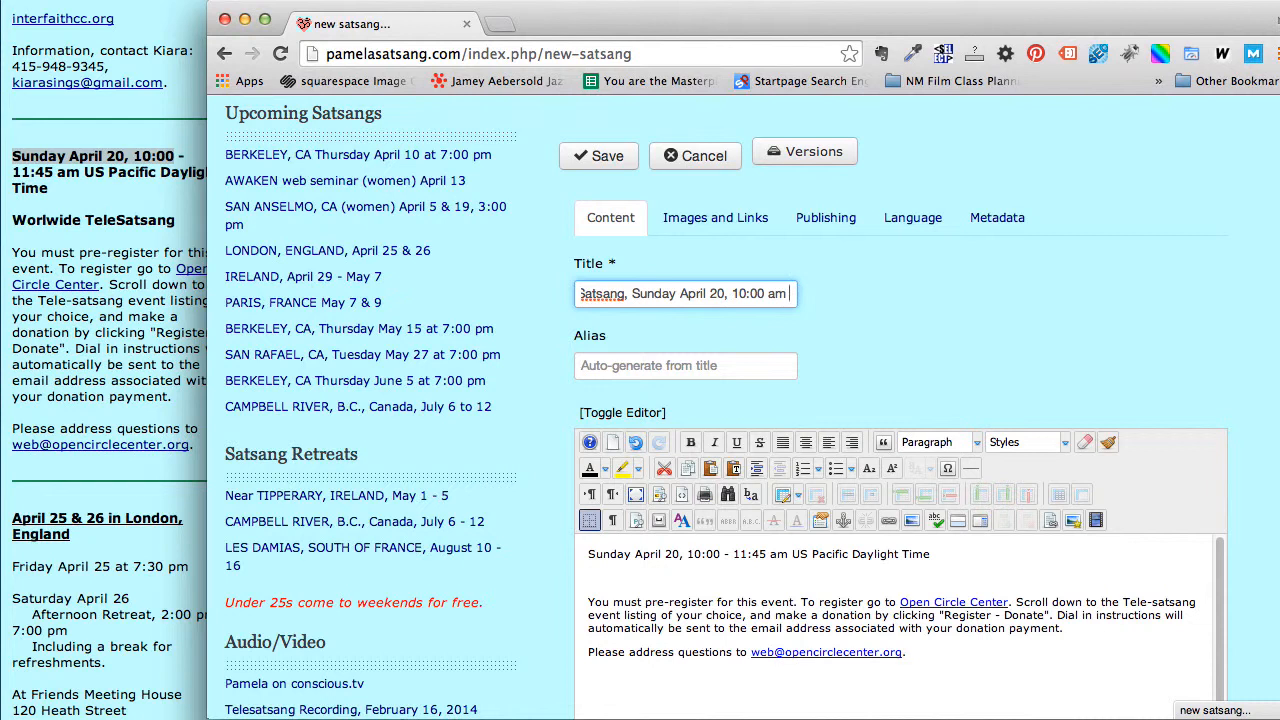
Delete the time and its preceding comma from the title so that it ends with "Sunday April 20".
key("BackSpace")
key("BackSpace")
key("BackSpace")
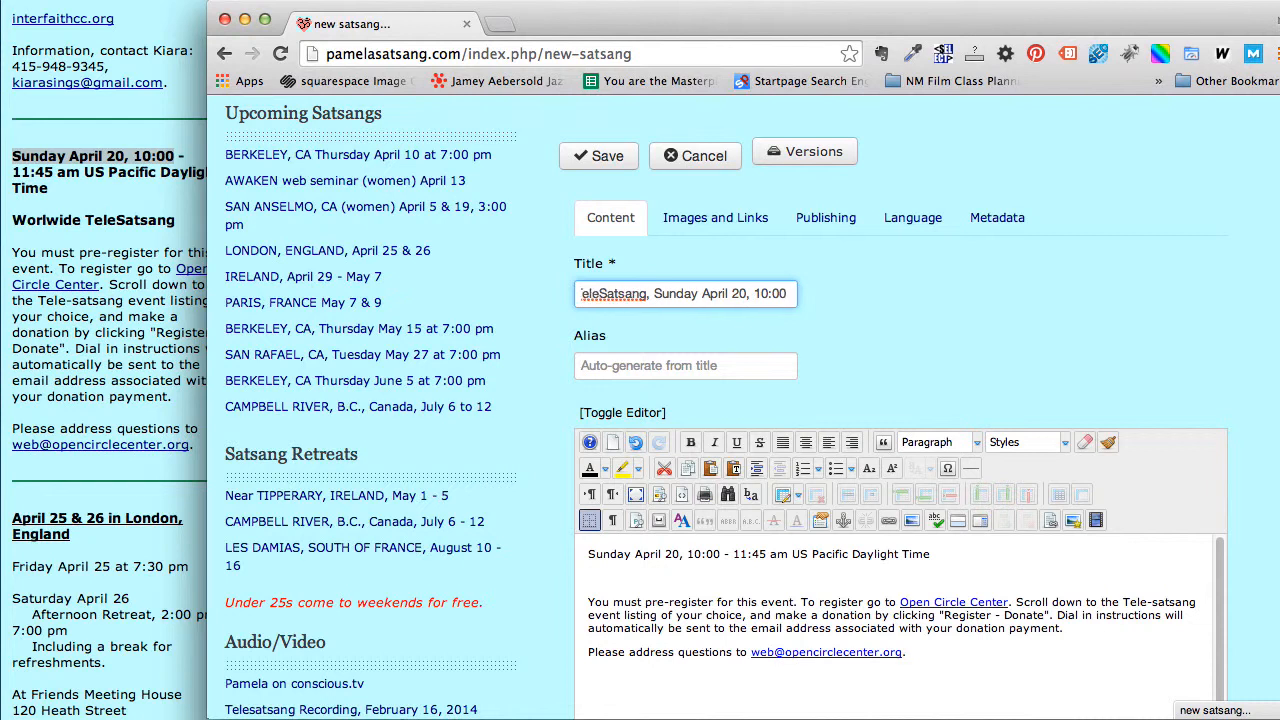
key("BackSpace")
key("BackSpace")
key("BackSpace")
key("BackSpace")
key("BackSpace")
key("BackSpace")
key("BackSpace")
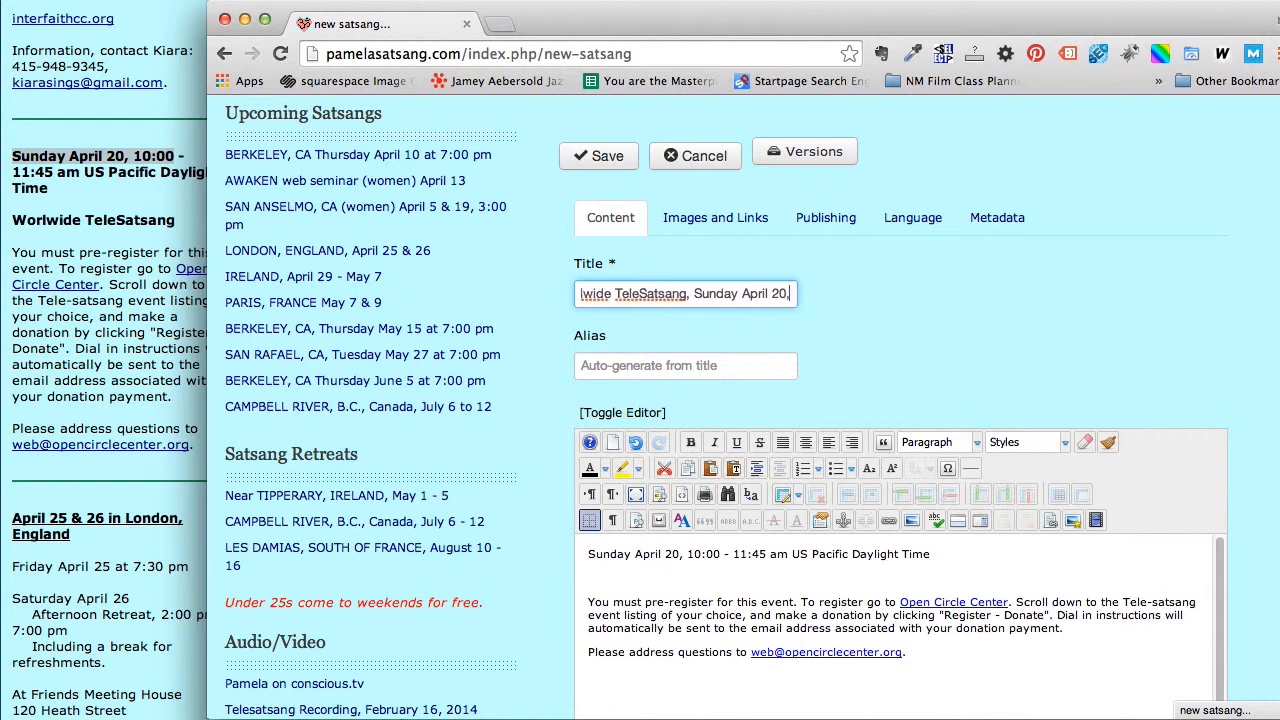
Check the event's date heading on the old site and delete the blank line below the date in the content editor.
left_click(86, 287)
left_click_drag(48, 190, 12, 160)
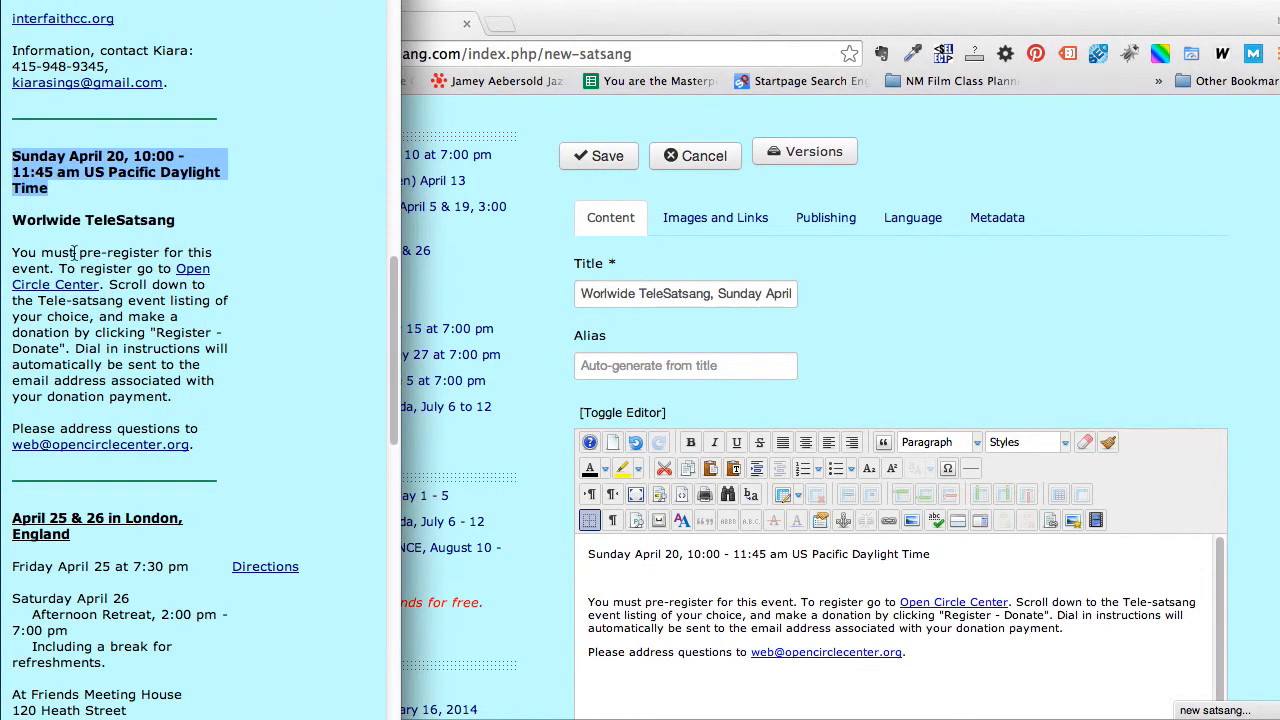
left_click(652, 568)
left_click(665, 557)
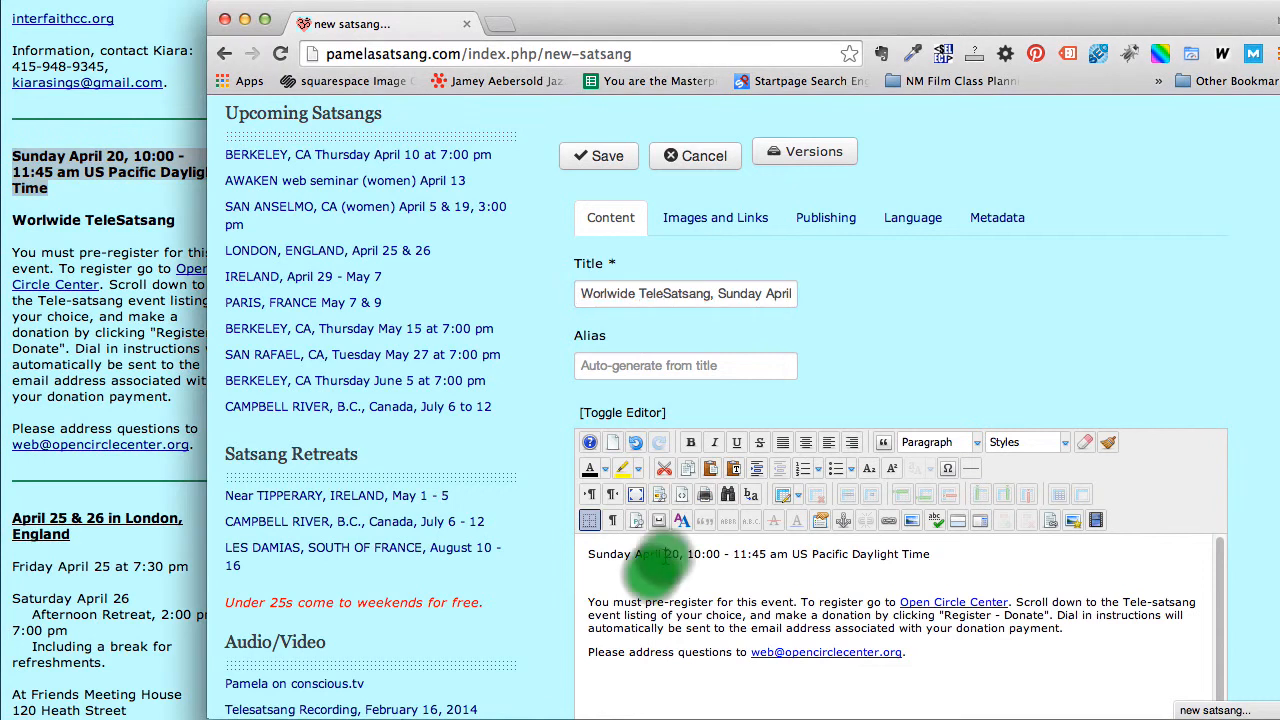
left_click(619, 573)
key("BackSpace")
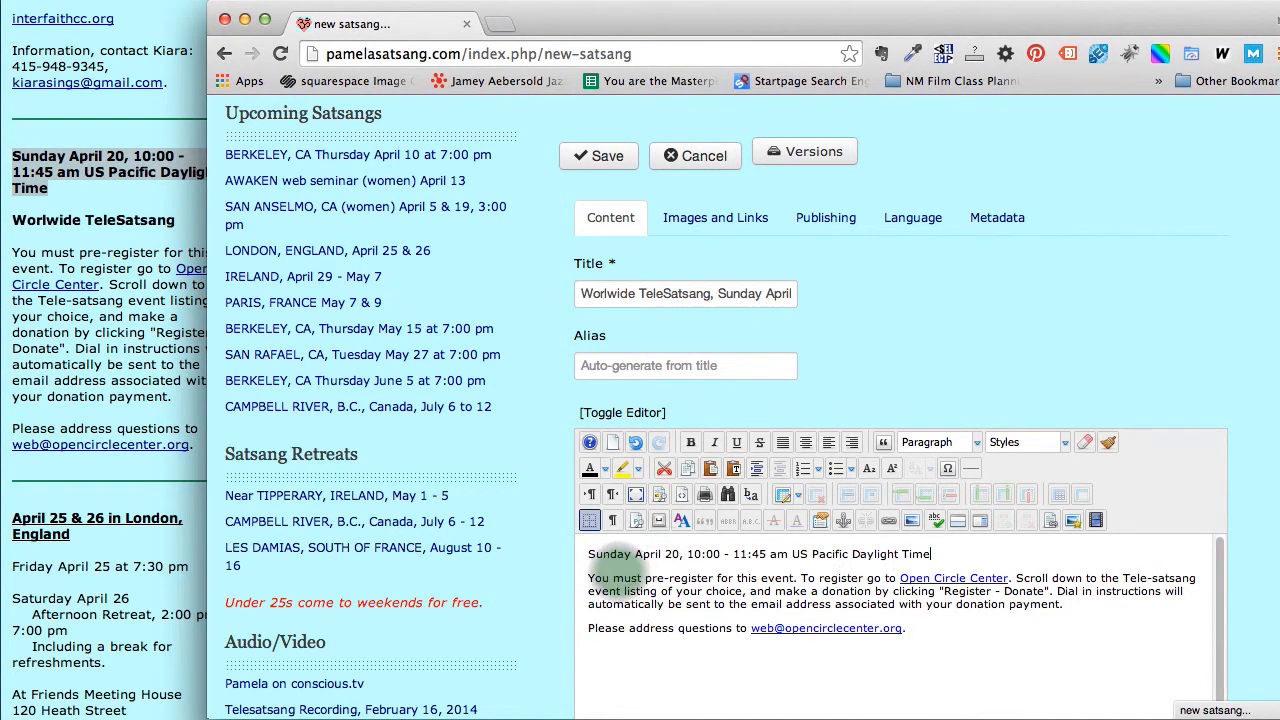
left_click(588, 294)
left_click_drag(588, 294, 811, 298)
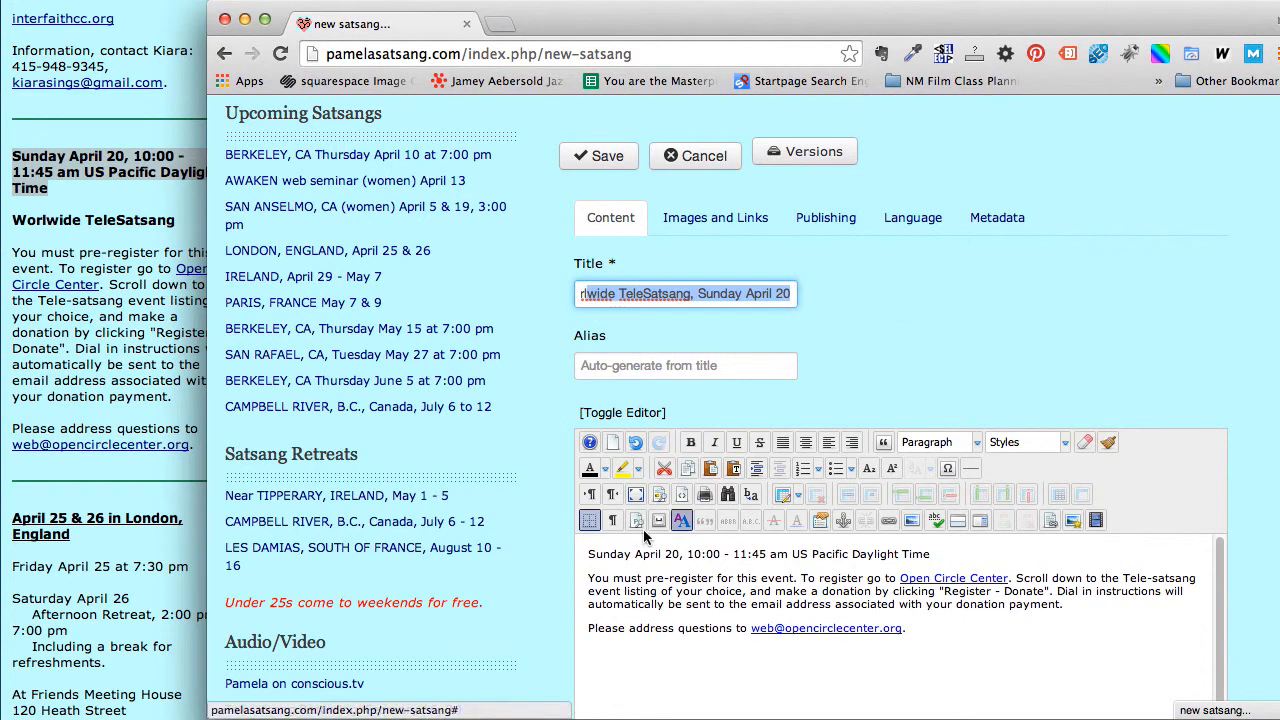
left_click_drag(588, 553, 892, 643)
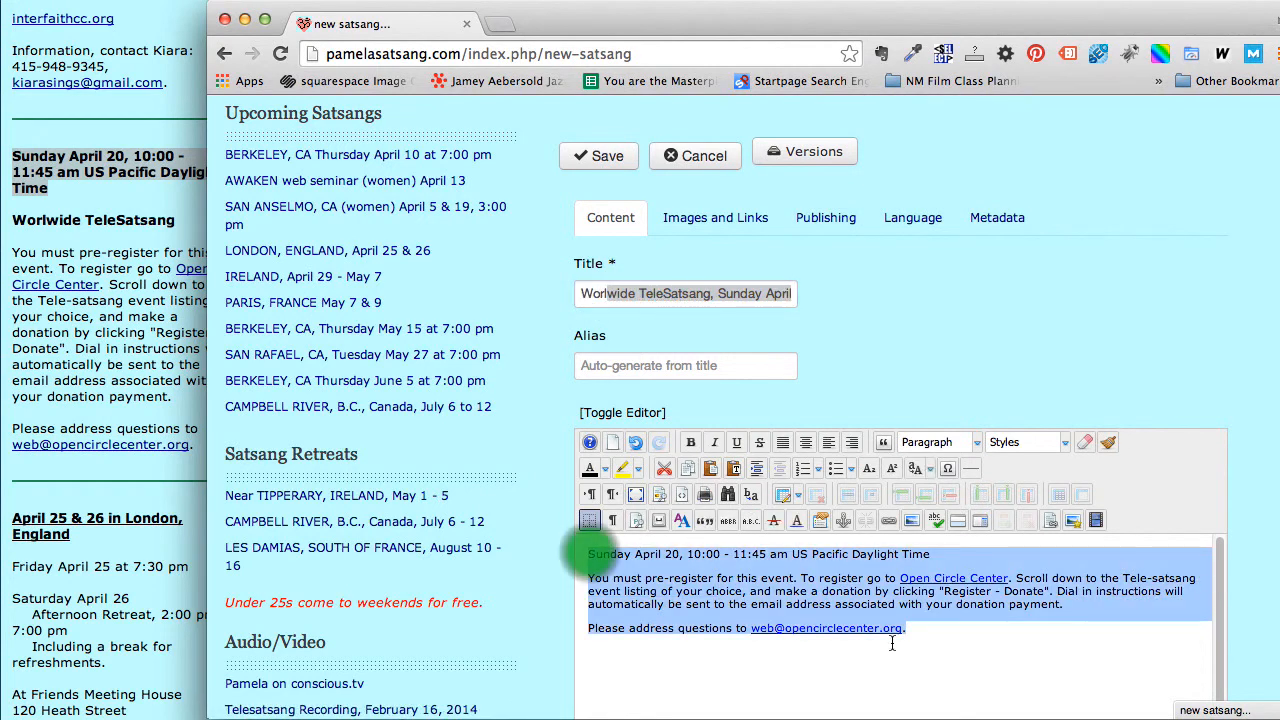
left_click(830, 588)
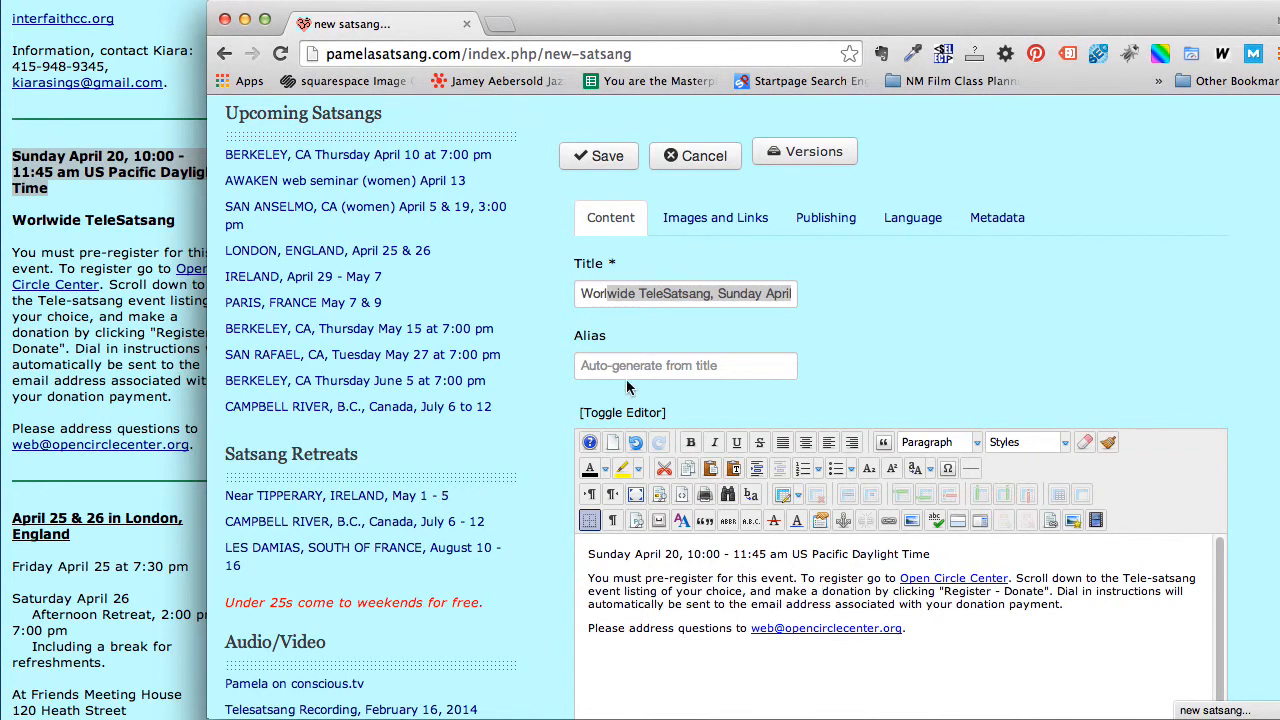
left_click(585, 294)
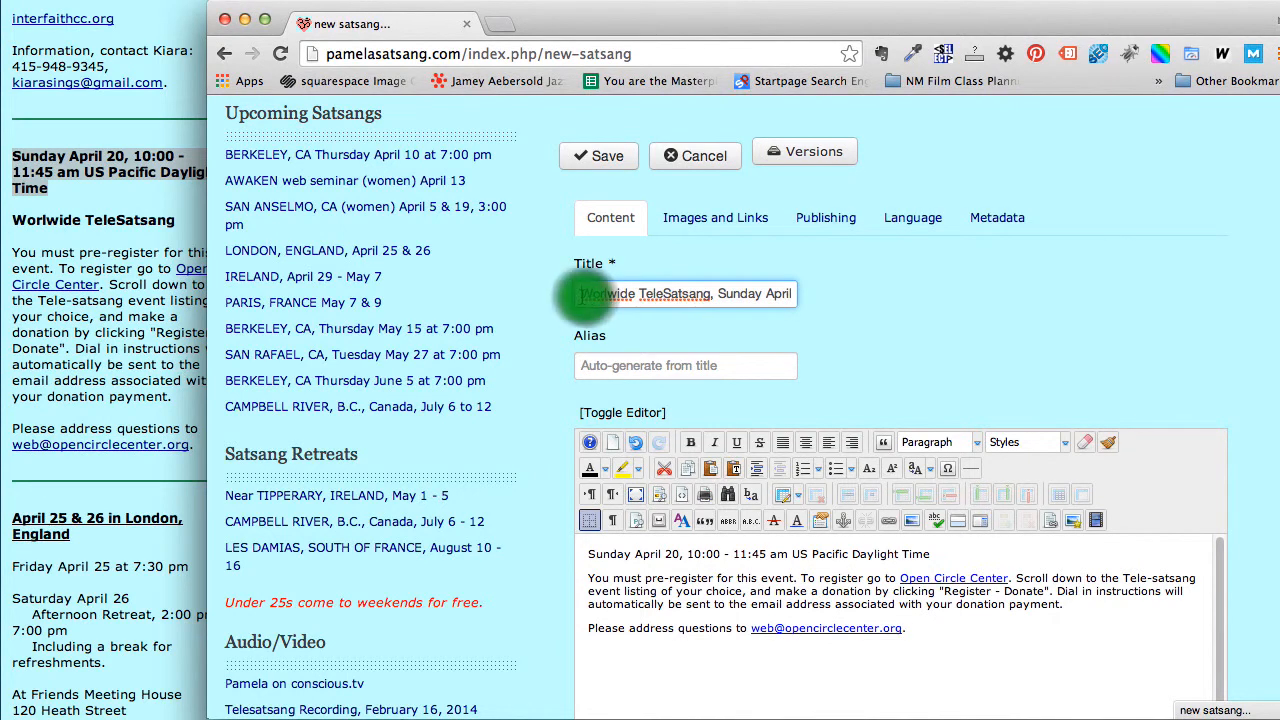
left_click_drag(585, 294, 835, 297)
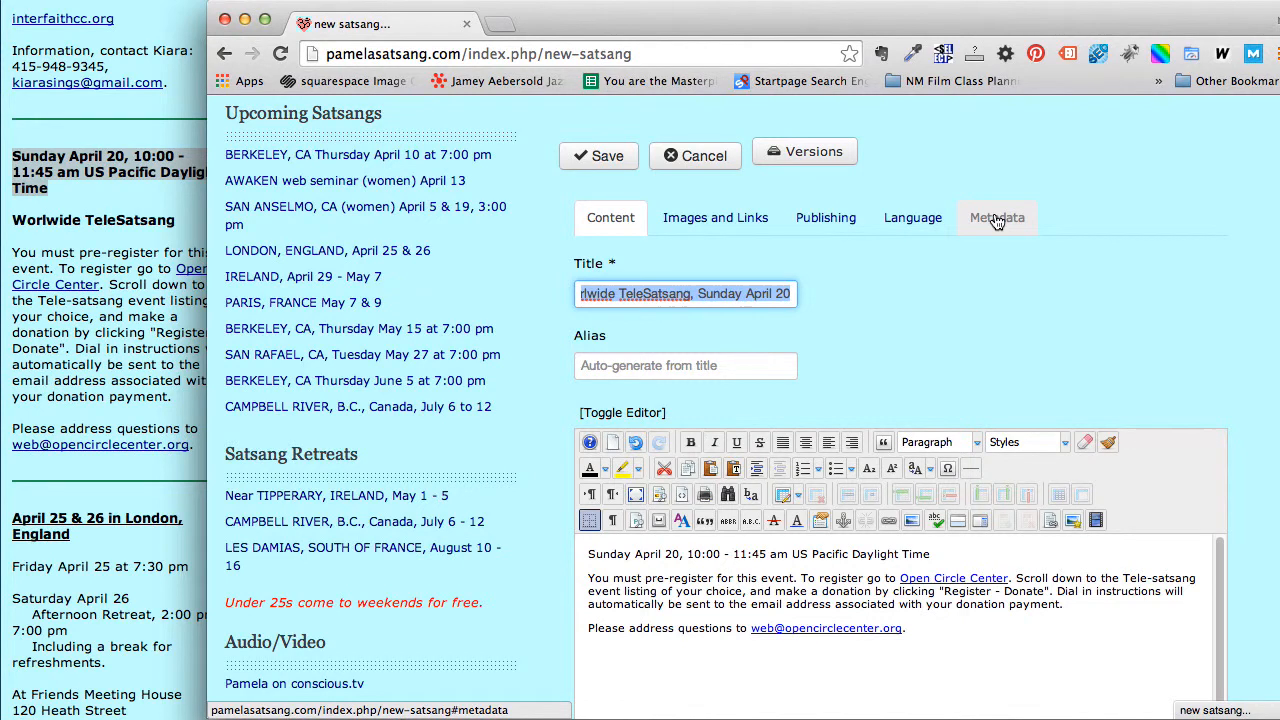
left_click(668, 295)
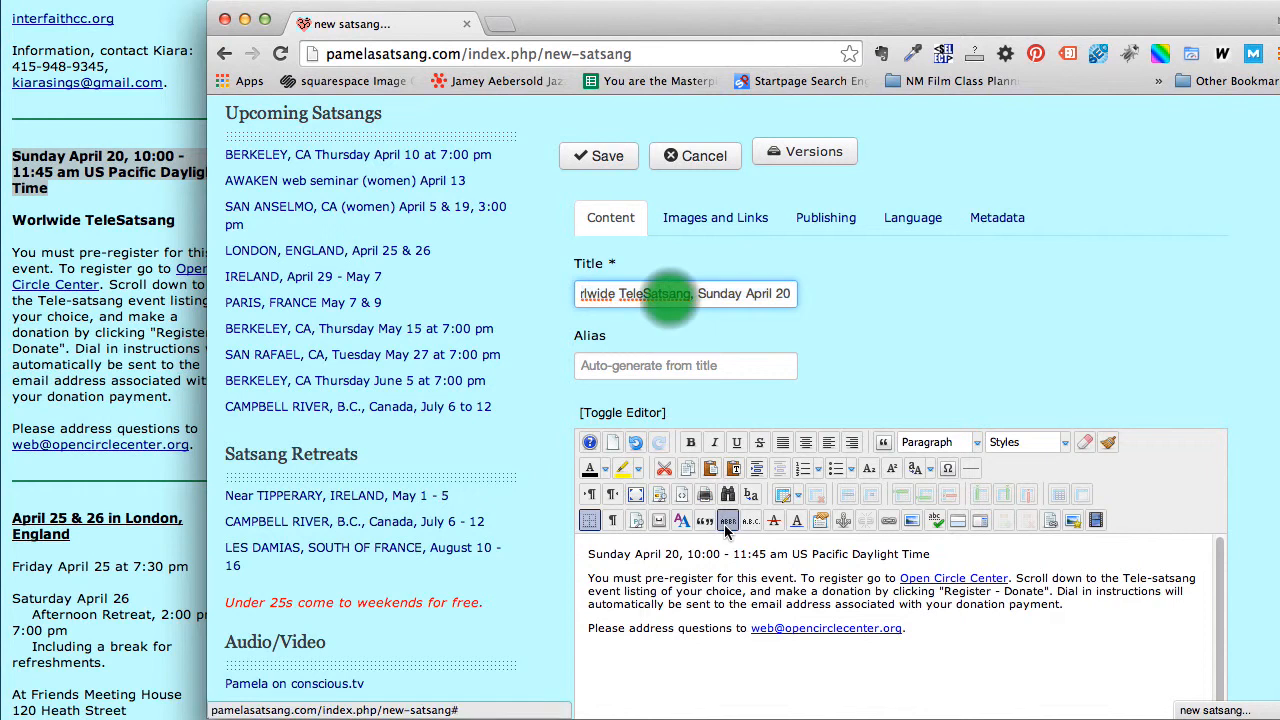
Copy the full satsang title and paste it into the meta description in the metadata settings.
triple_click(707, 295)
key("super+c")
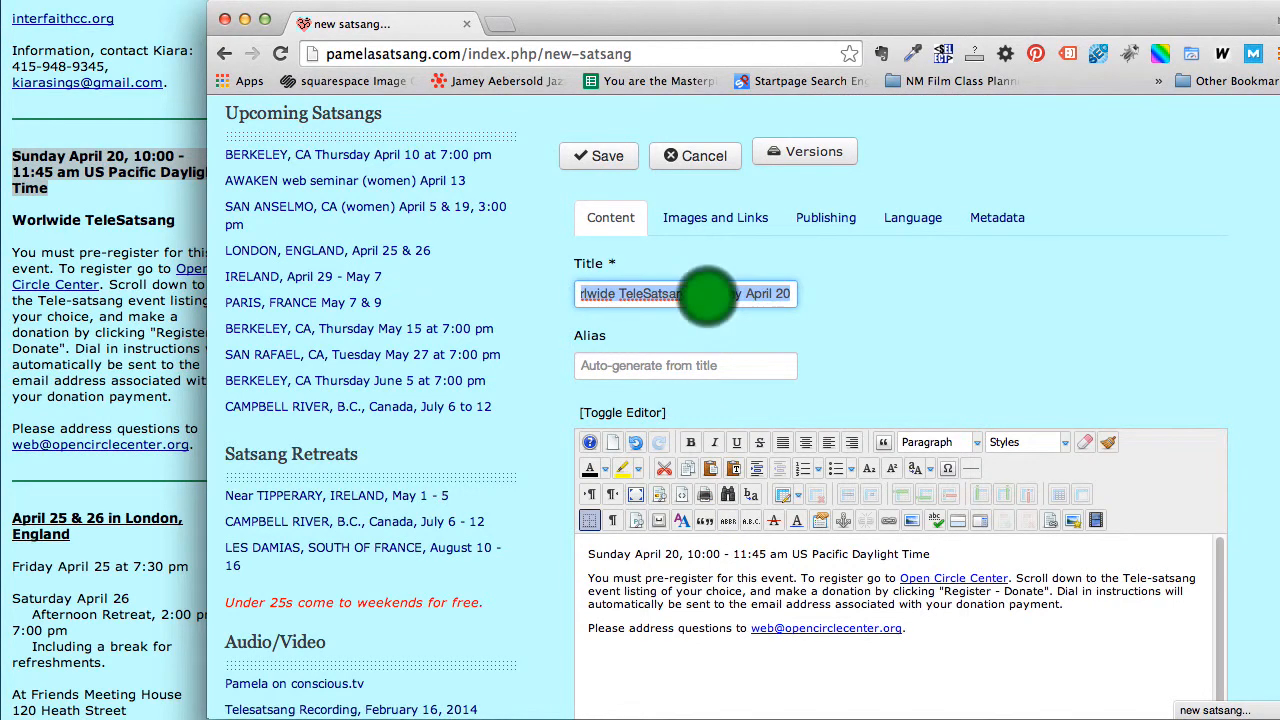
left_click(980, 218)
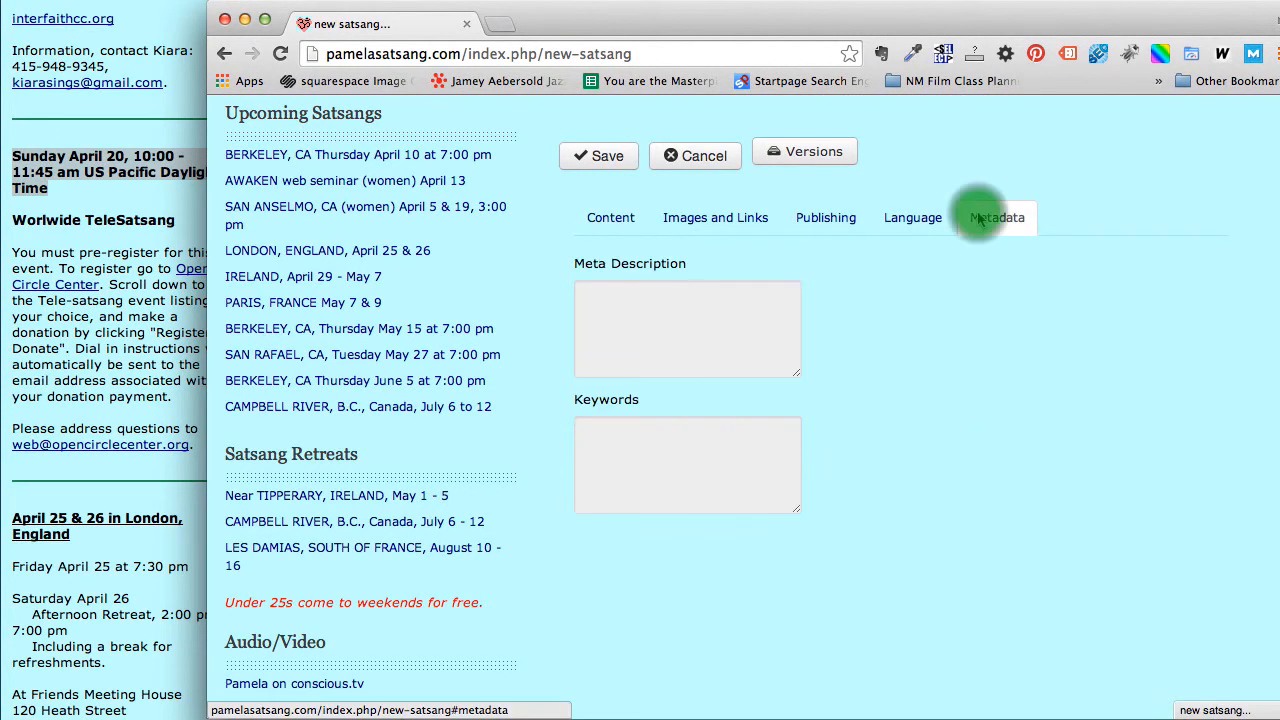
left_click(634, 303)
key("super+v")
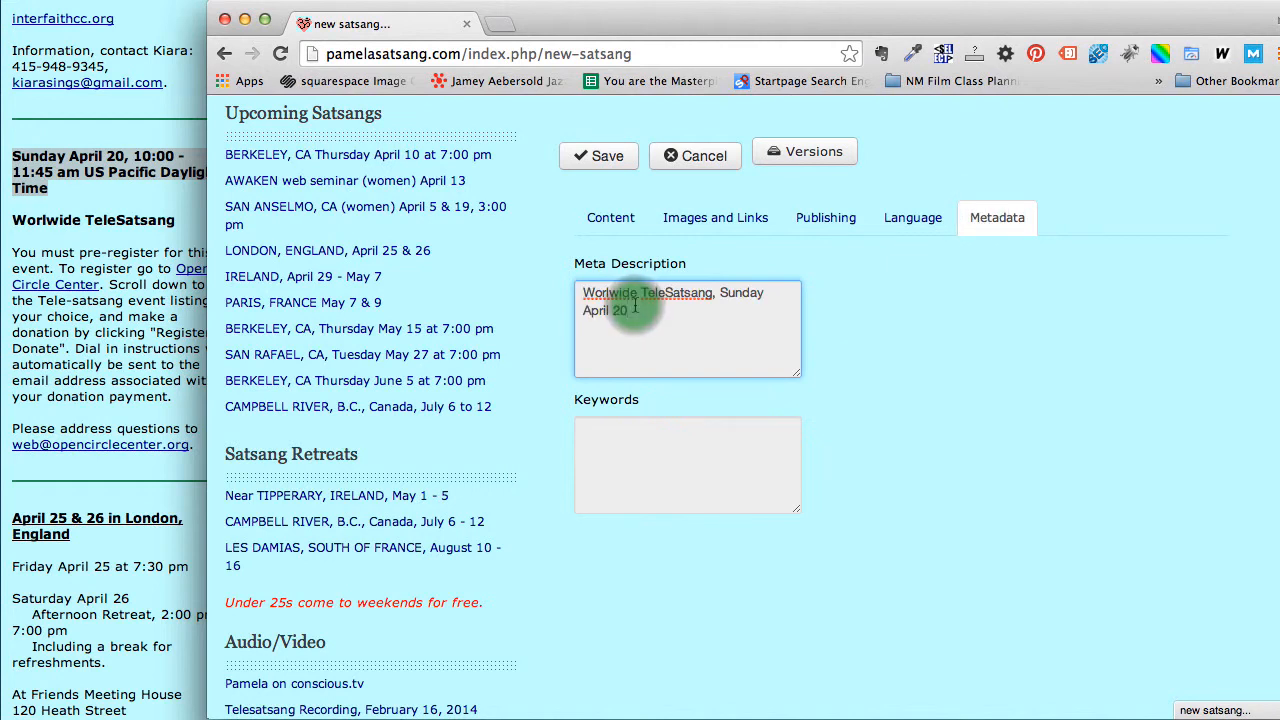
Replace the comma after "TeleSatsang" in the meta description with "with", the teacher's full name and "on", and add the year 2014 after the date.
left_click(715, 294)
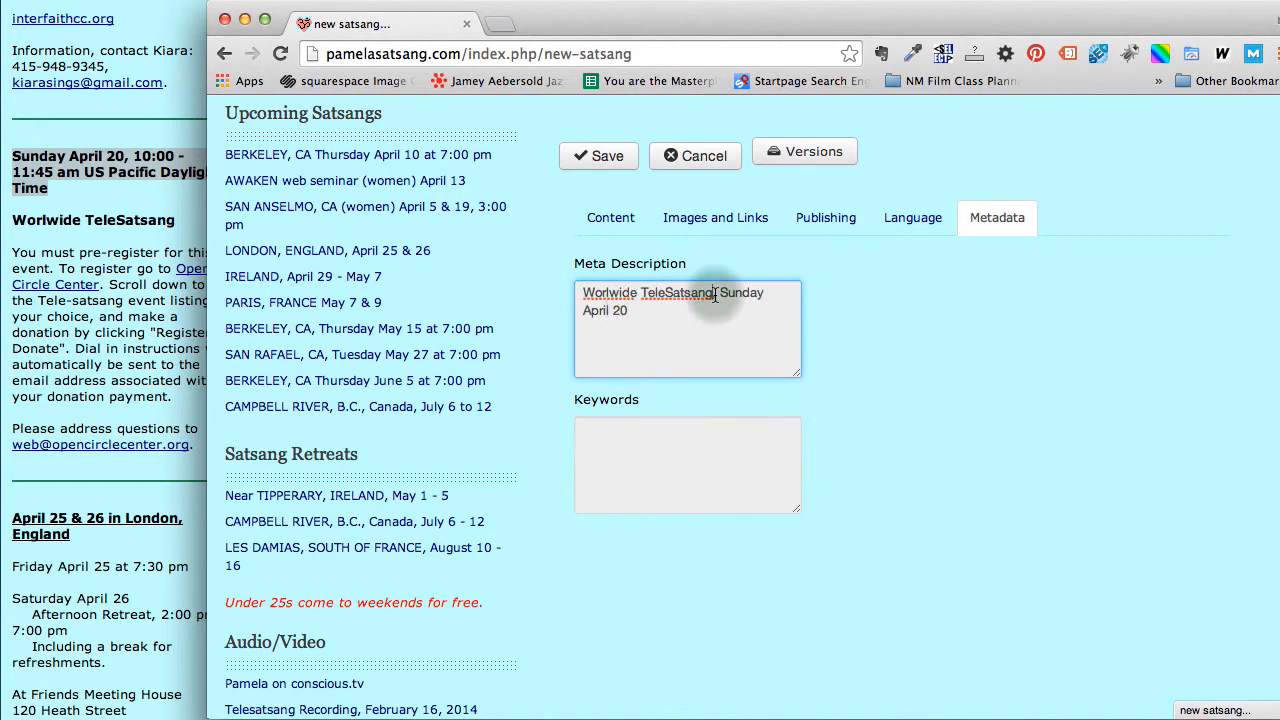
key("BackSpace")
type("with Pame")
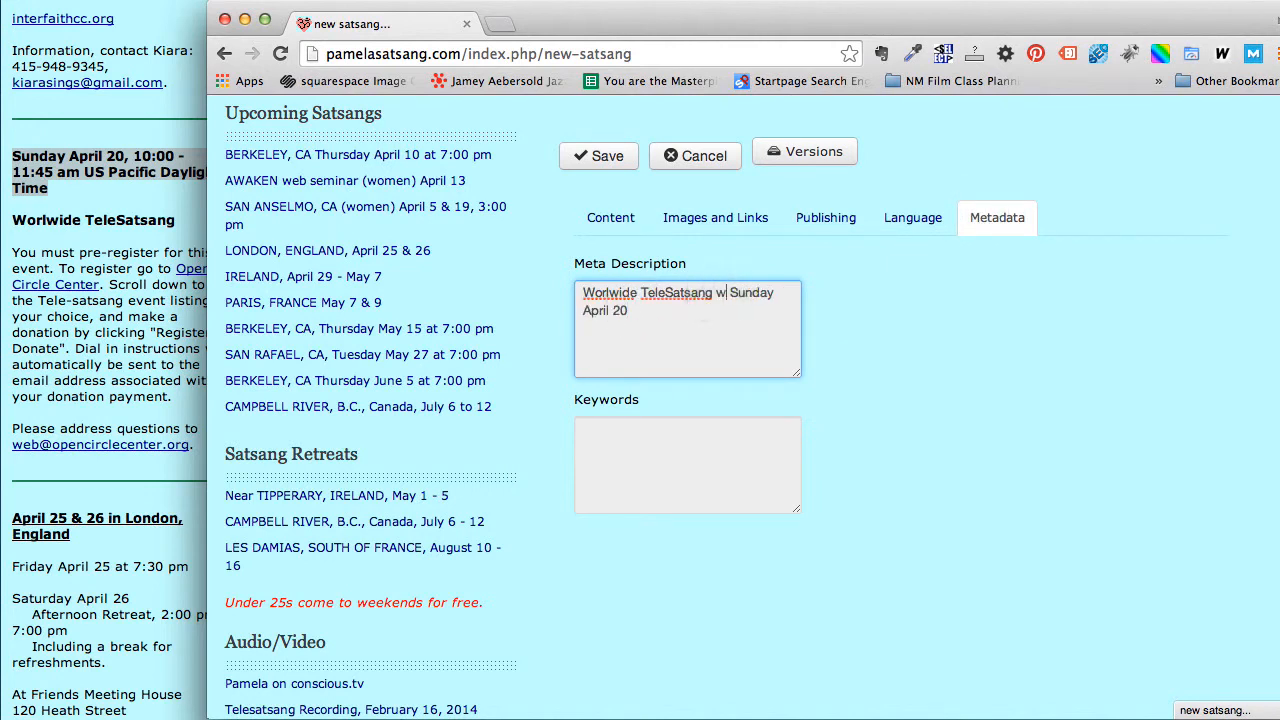
type("la Wilson")
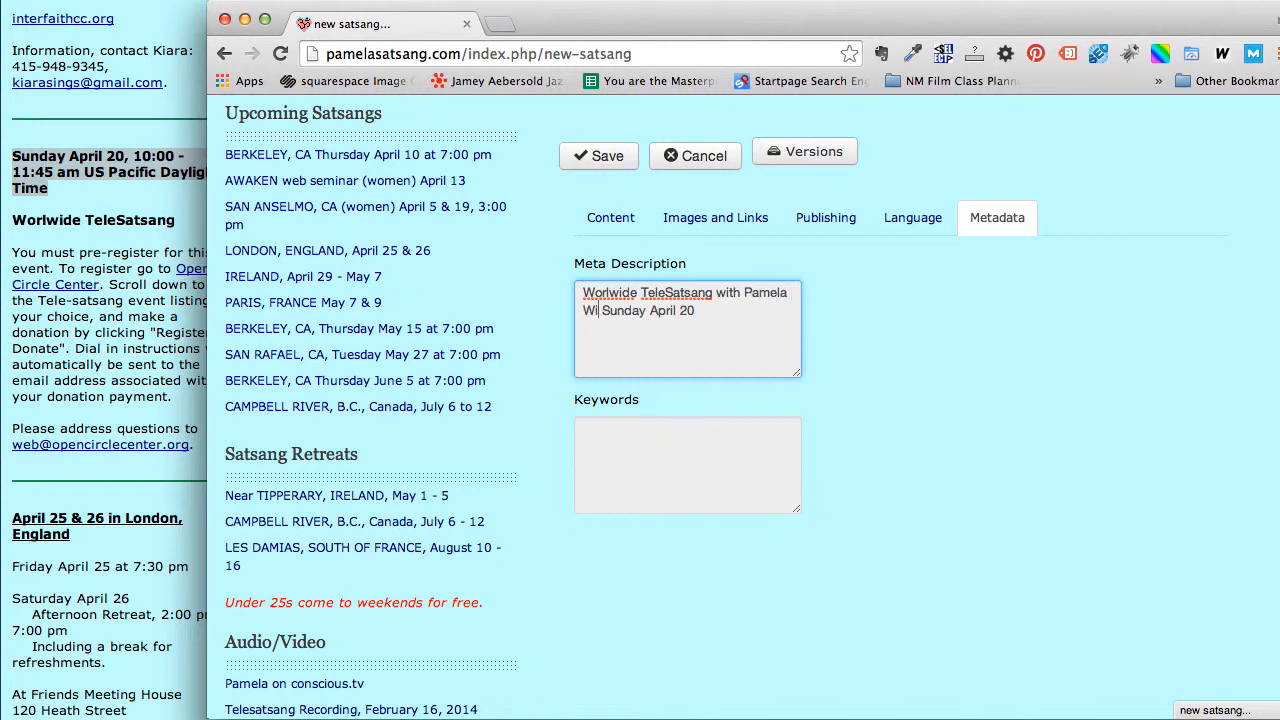
type(" on")
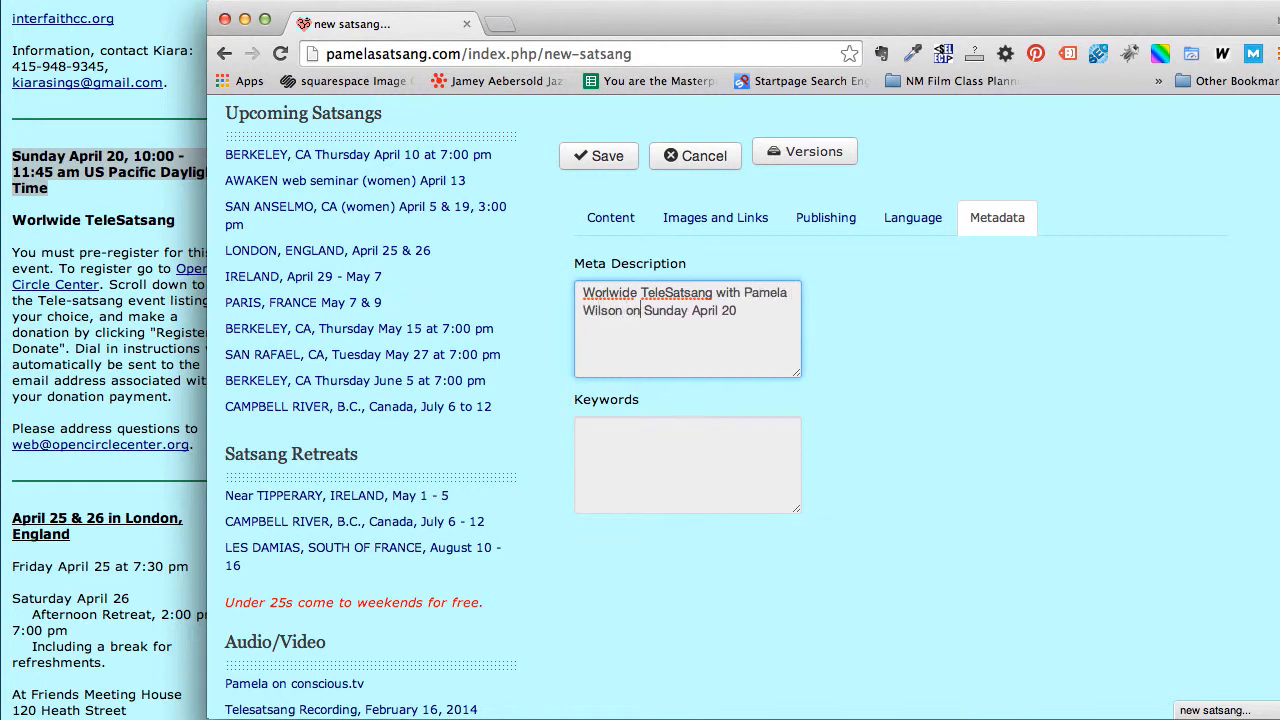
left_click(740, 311)
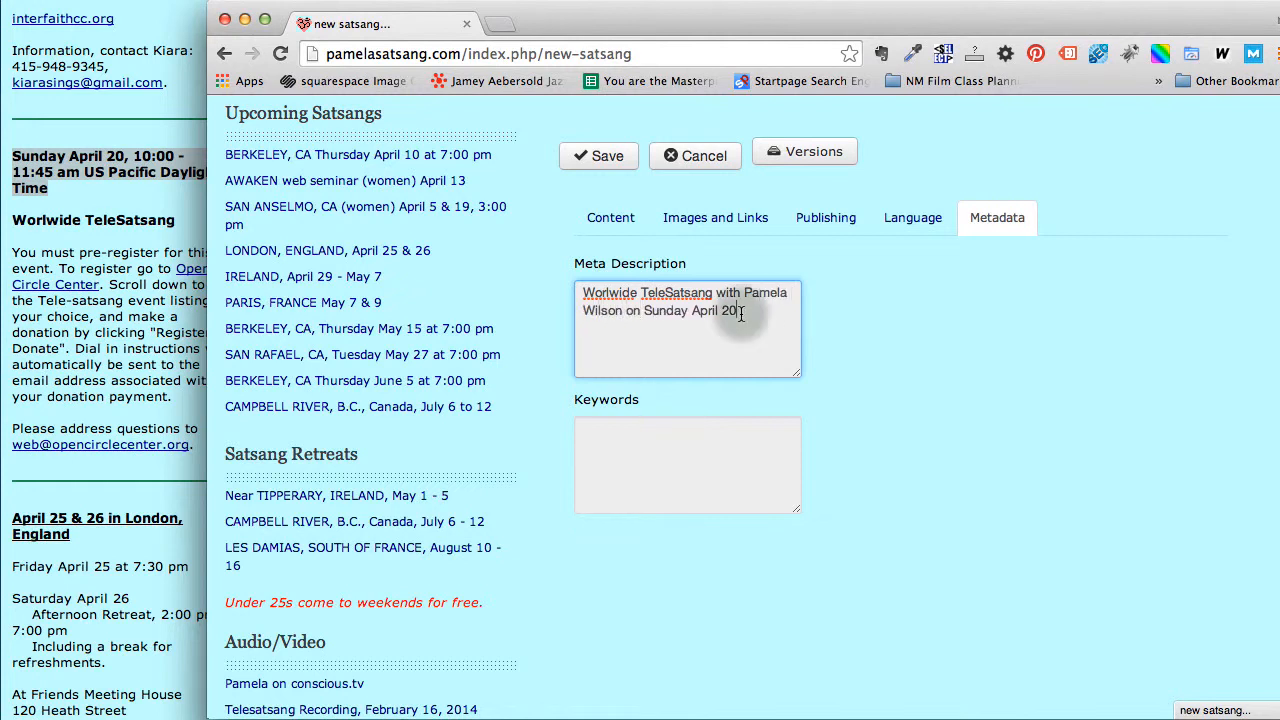
type(", 2014.")
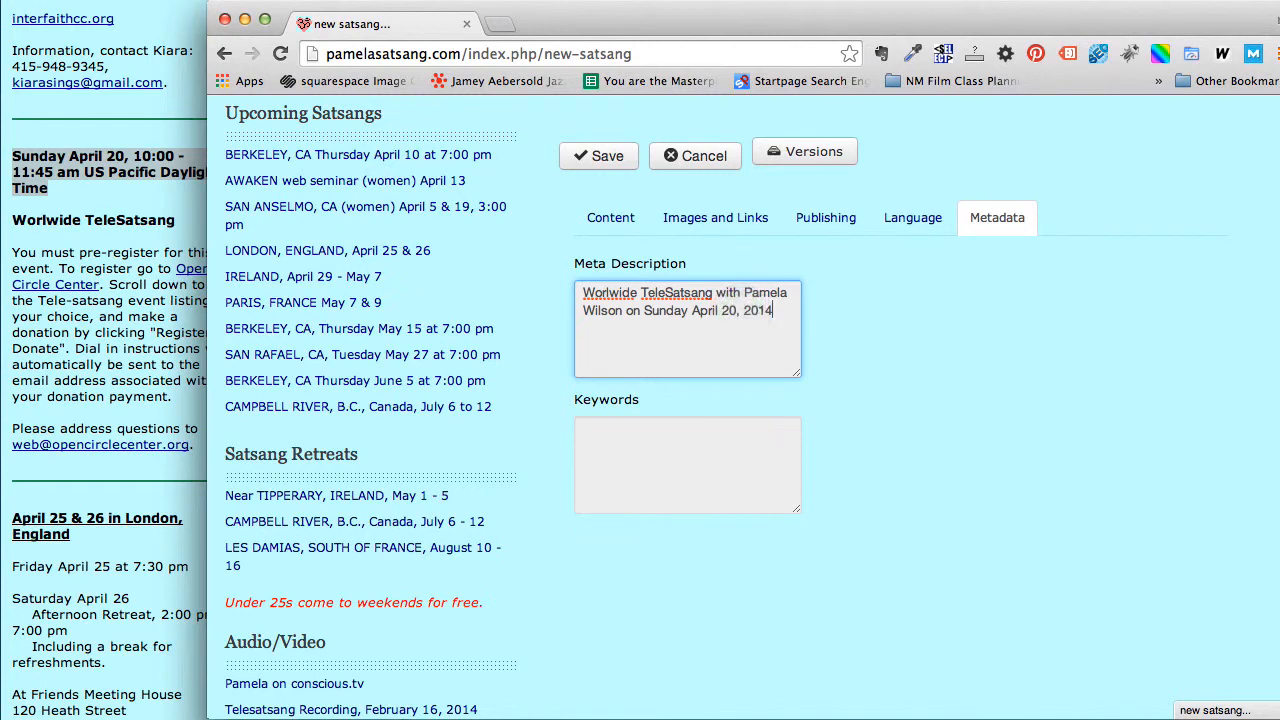
Correct the misspelled first word of the meta description to "Worldwide".
double_click(604, 292)
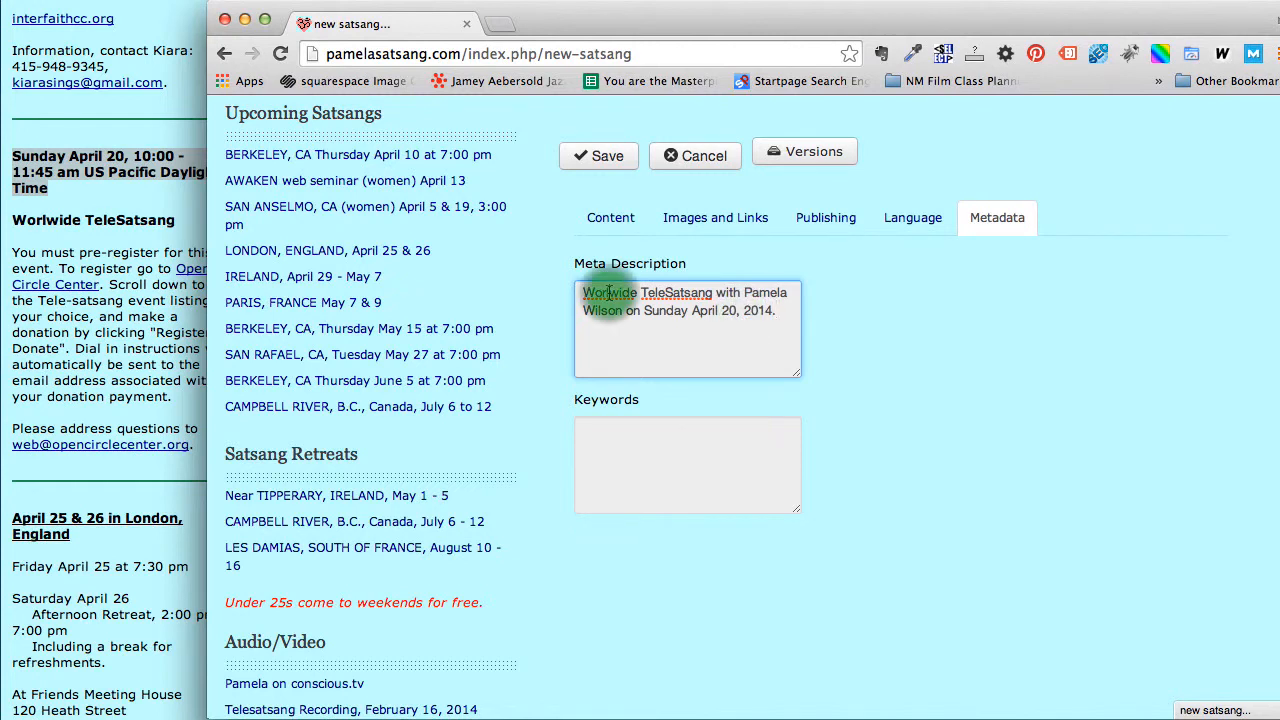
left_click(611, 292)
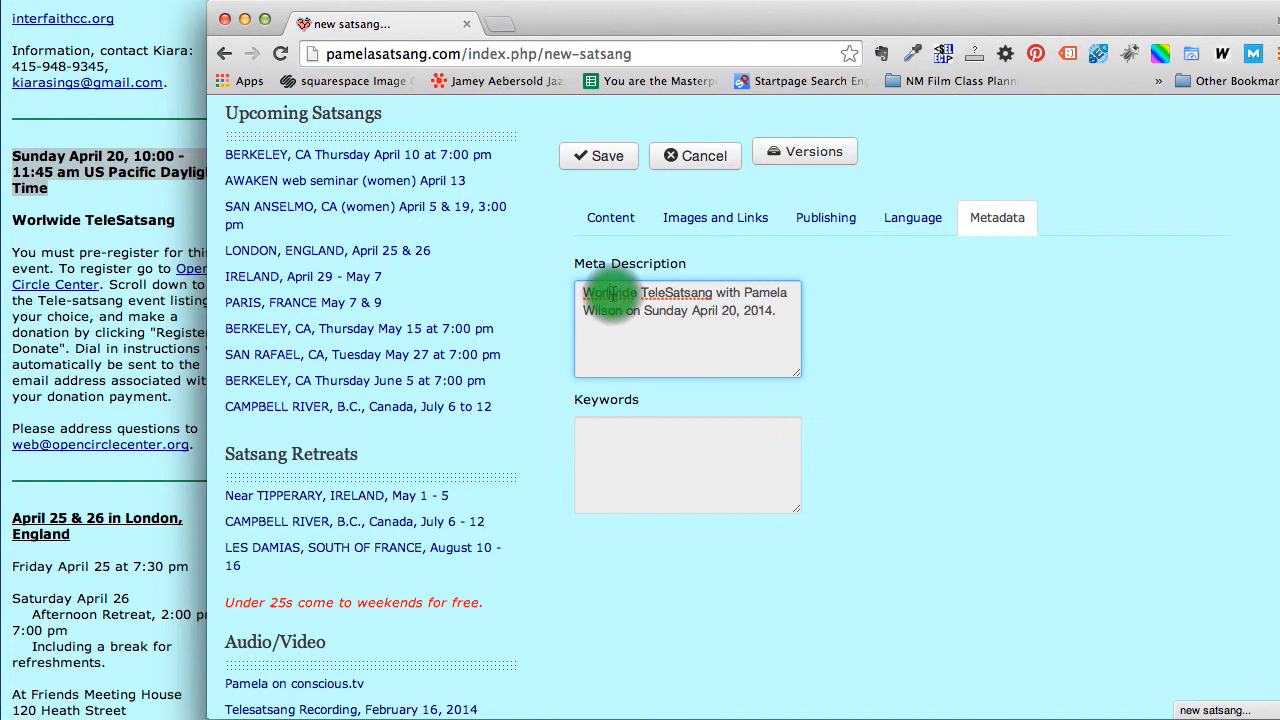
type("dwid")
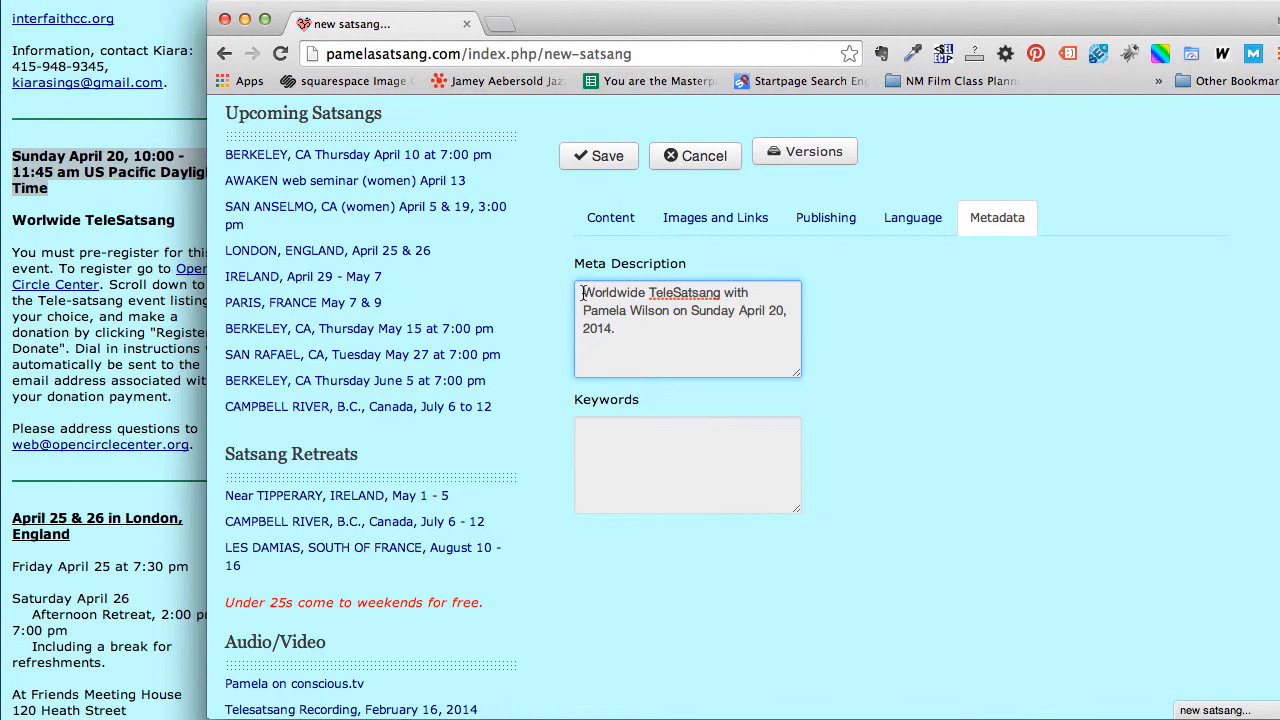
triple_click(644, 345)
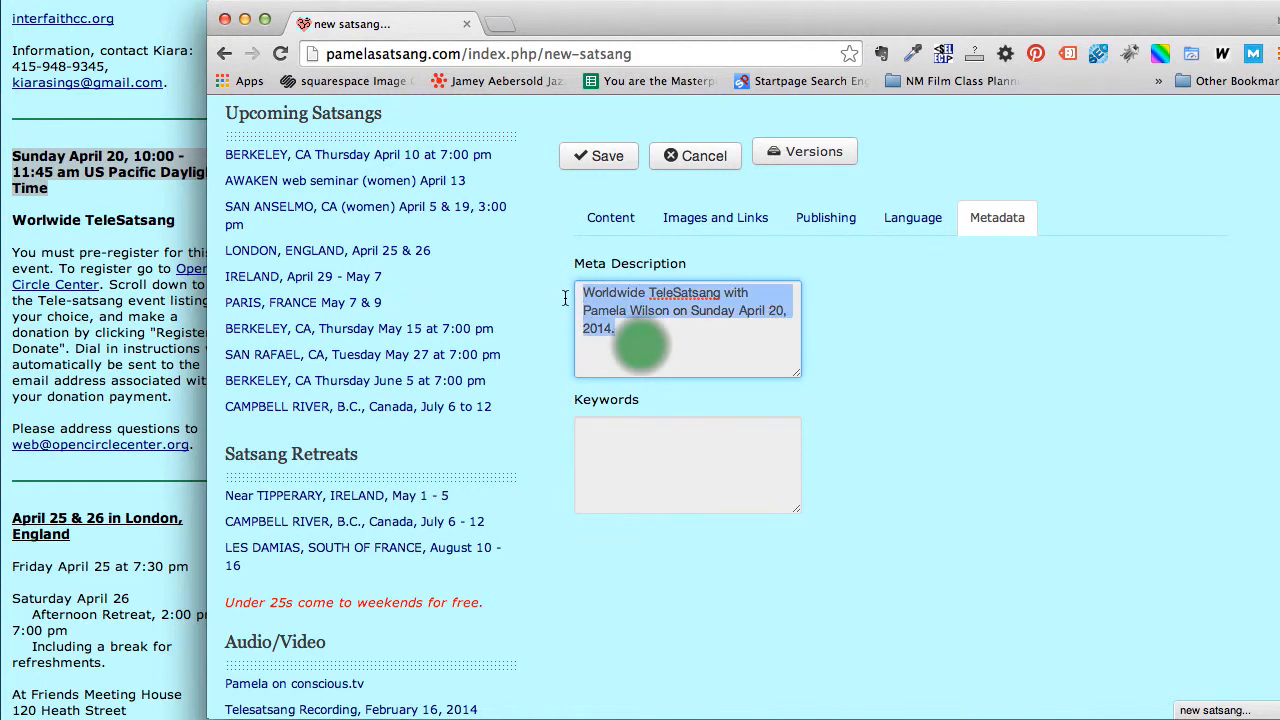
left_click(601, 401)
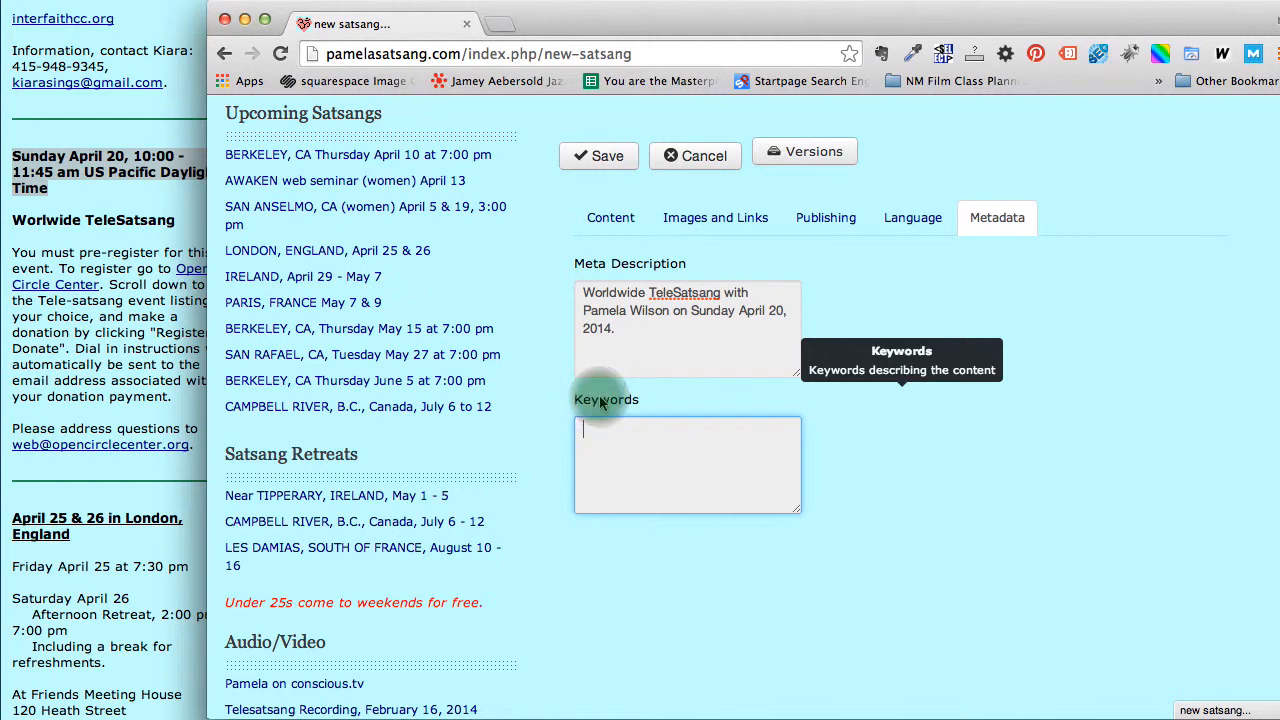
triple_click(639, 343)
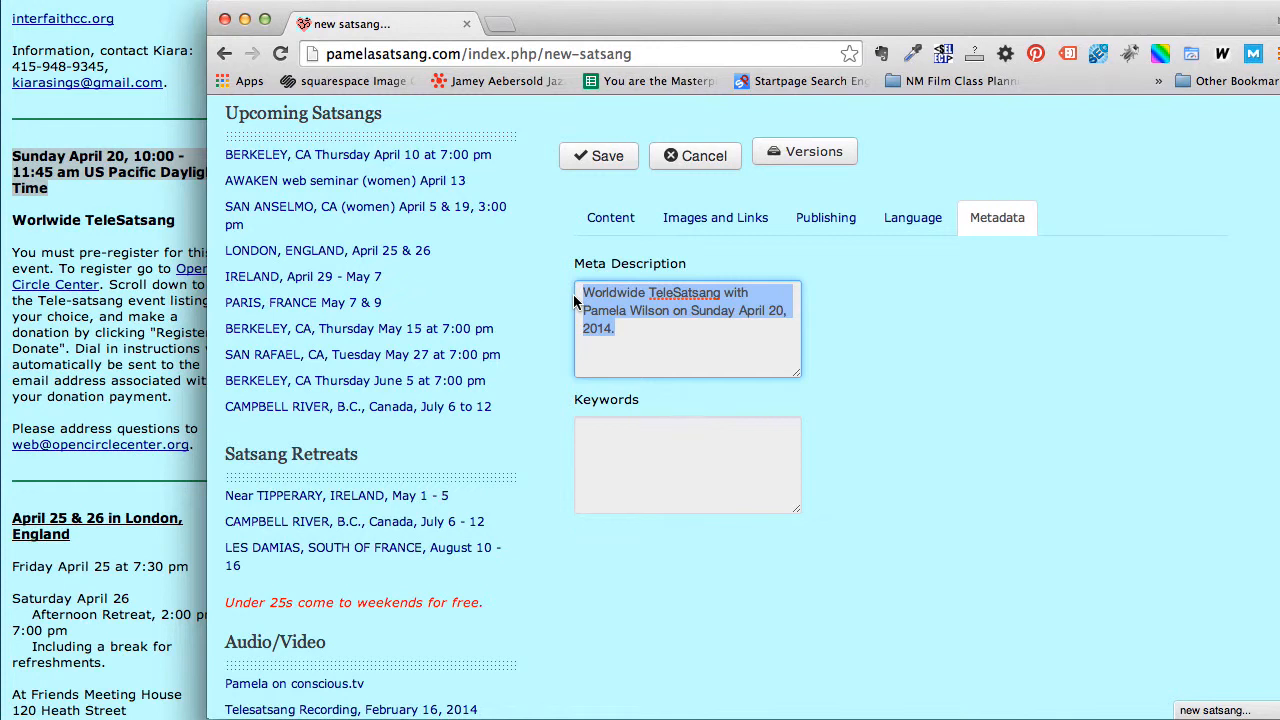
left_click_drag(635, 327, 584, 289)
left_click(634, 329)
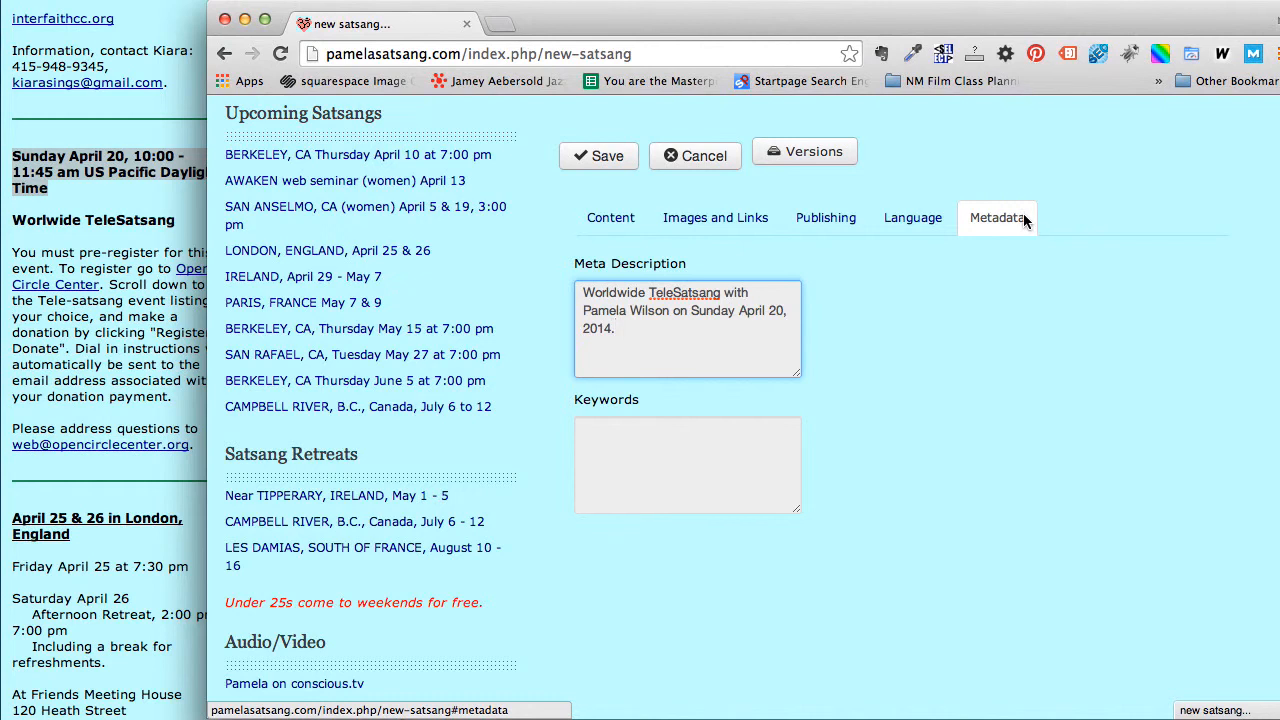
Make only the "Sunday April 20, 10:00 - 11:45 am US Pacific Daylight Time" line bold in the event's content.
left_click(608, 230)
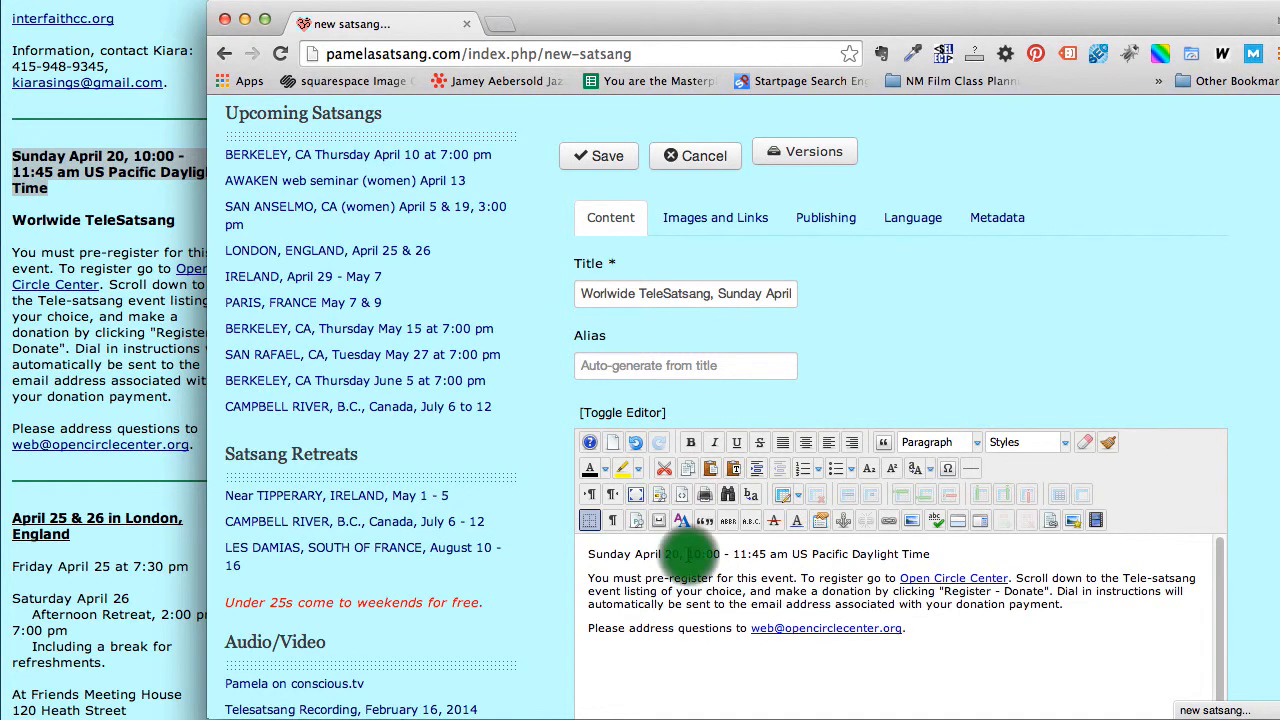
triple_click(688, 555)
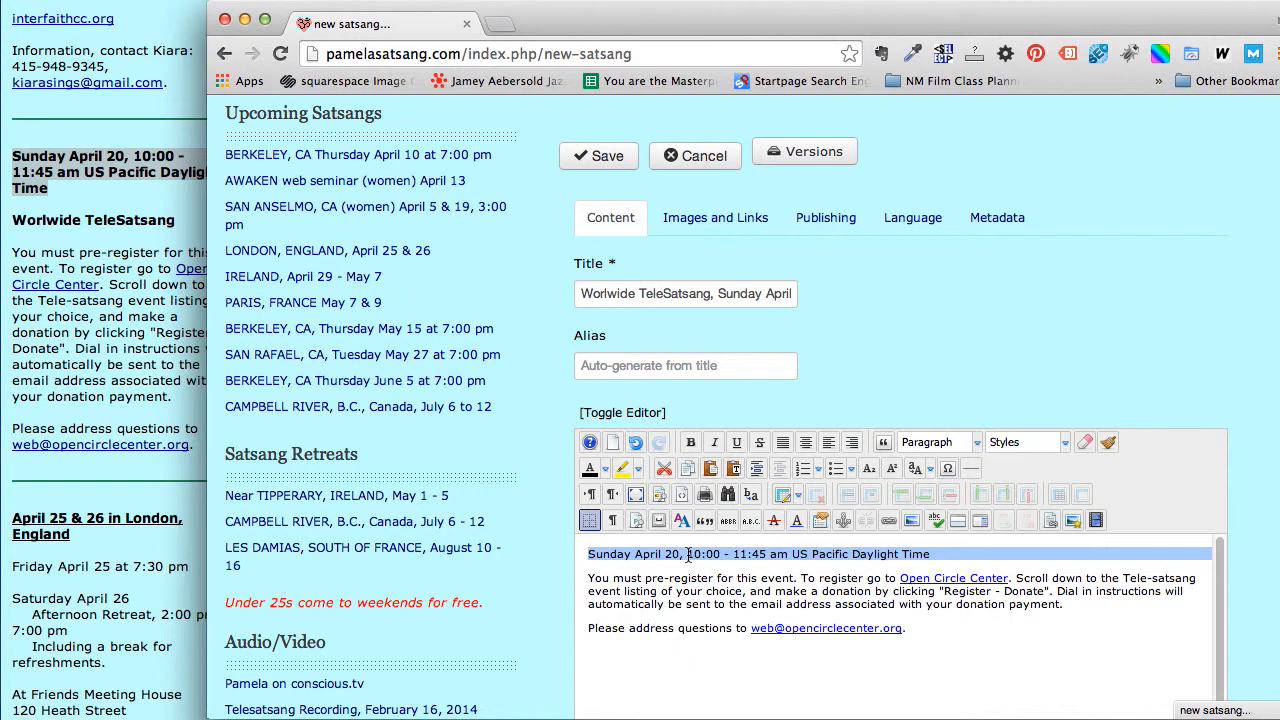
key("super+b")
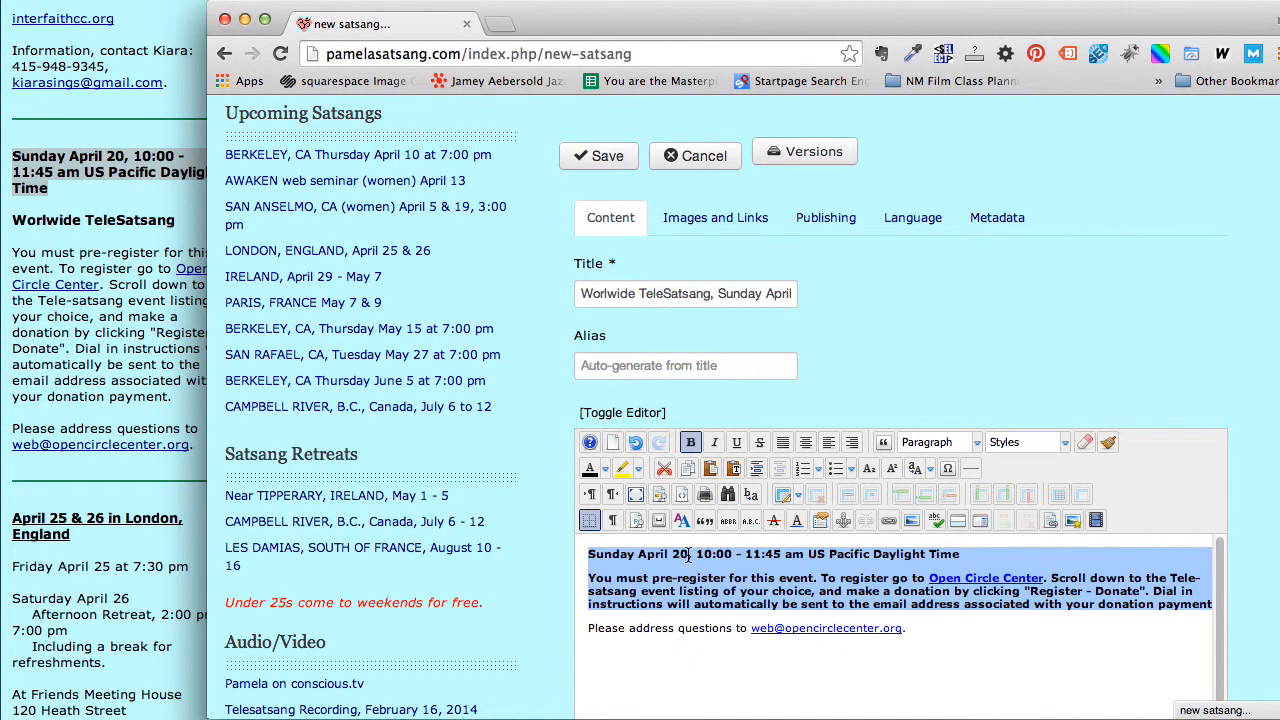
key("super+z")
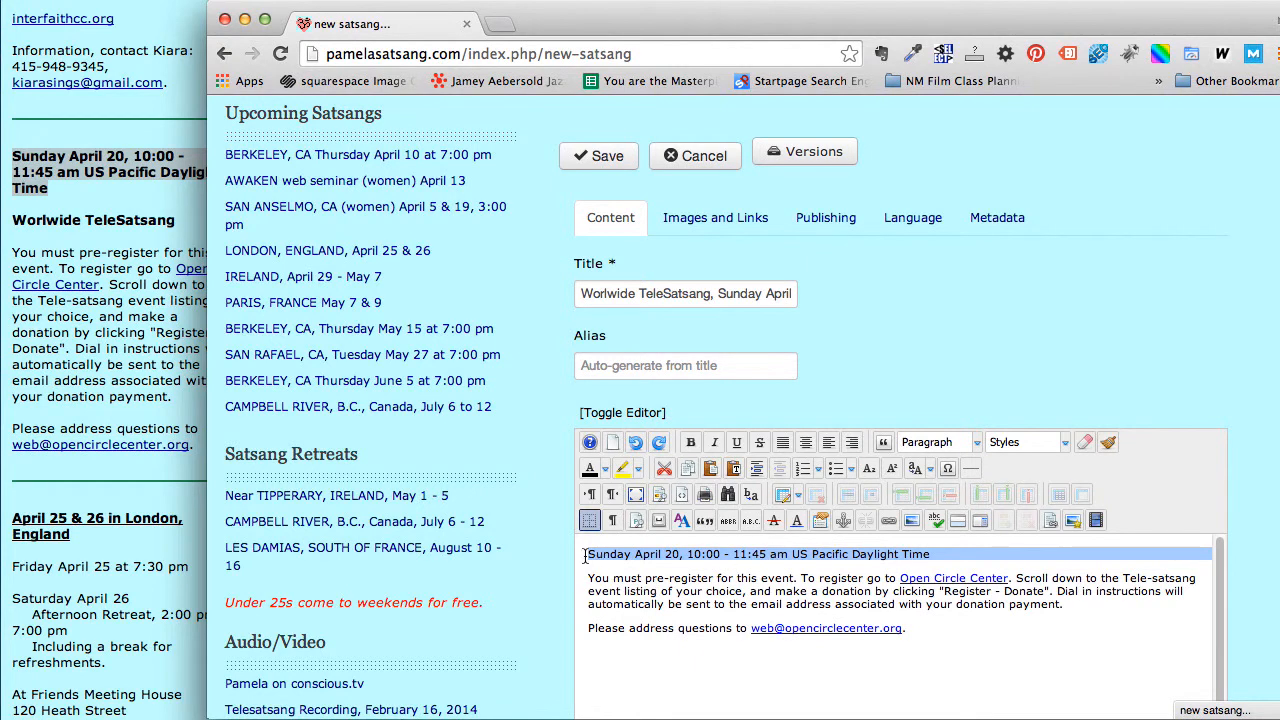
left_click(669, 582)
left_click_drag(933, 554, 590, 557)
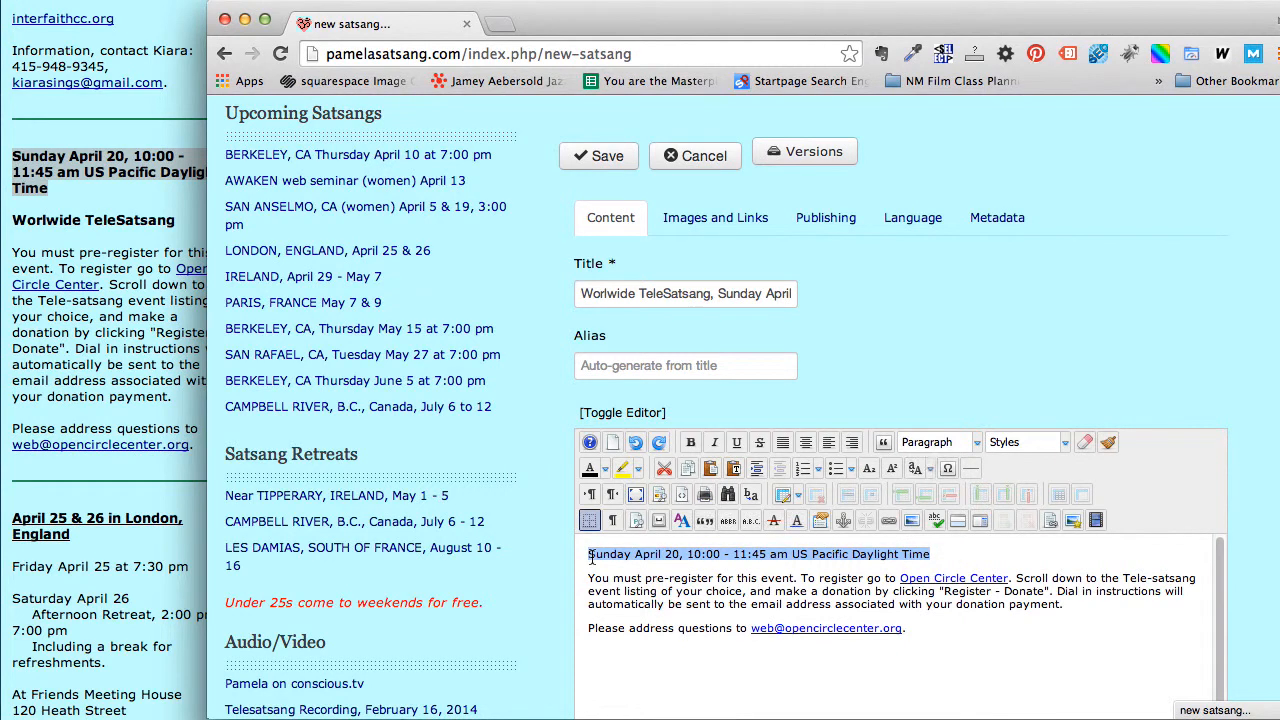
key("super+b")
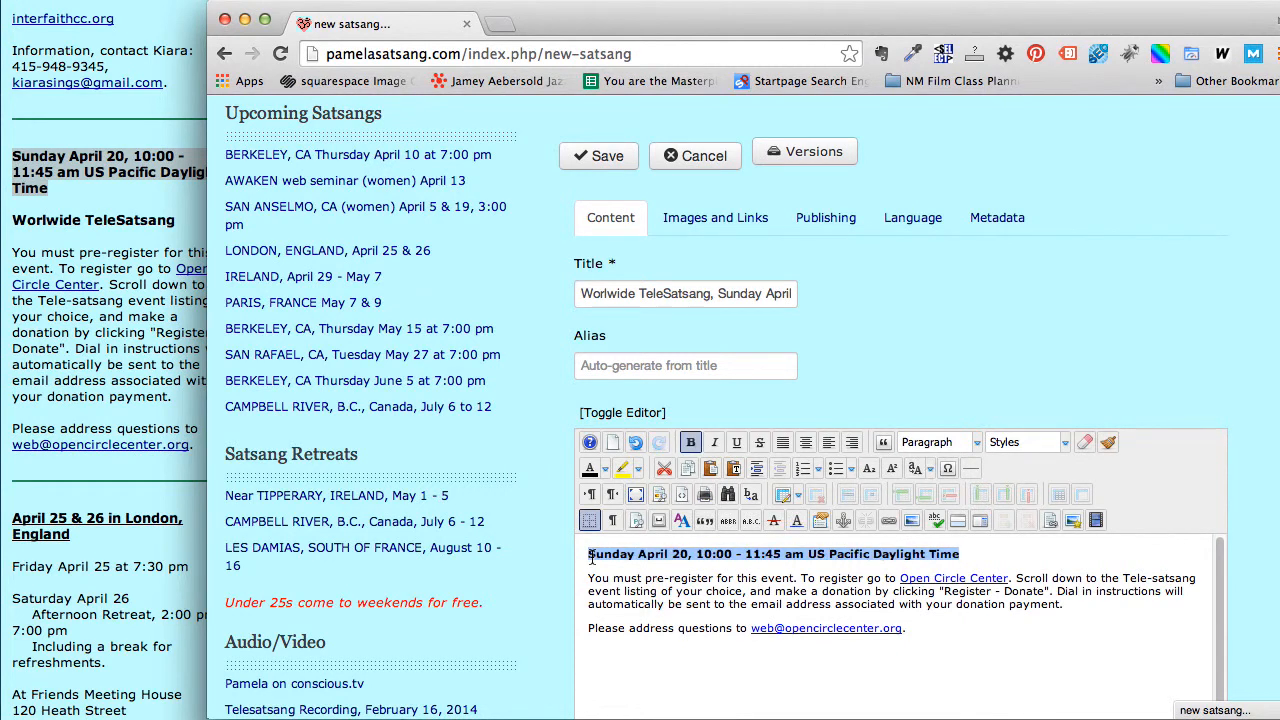
left_click(653, 585)
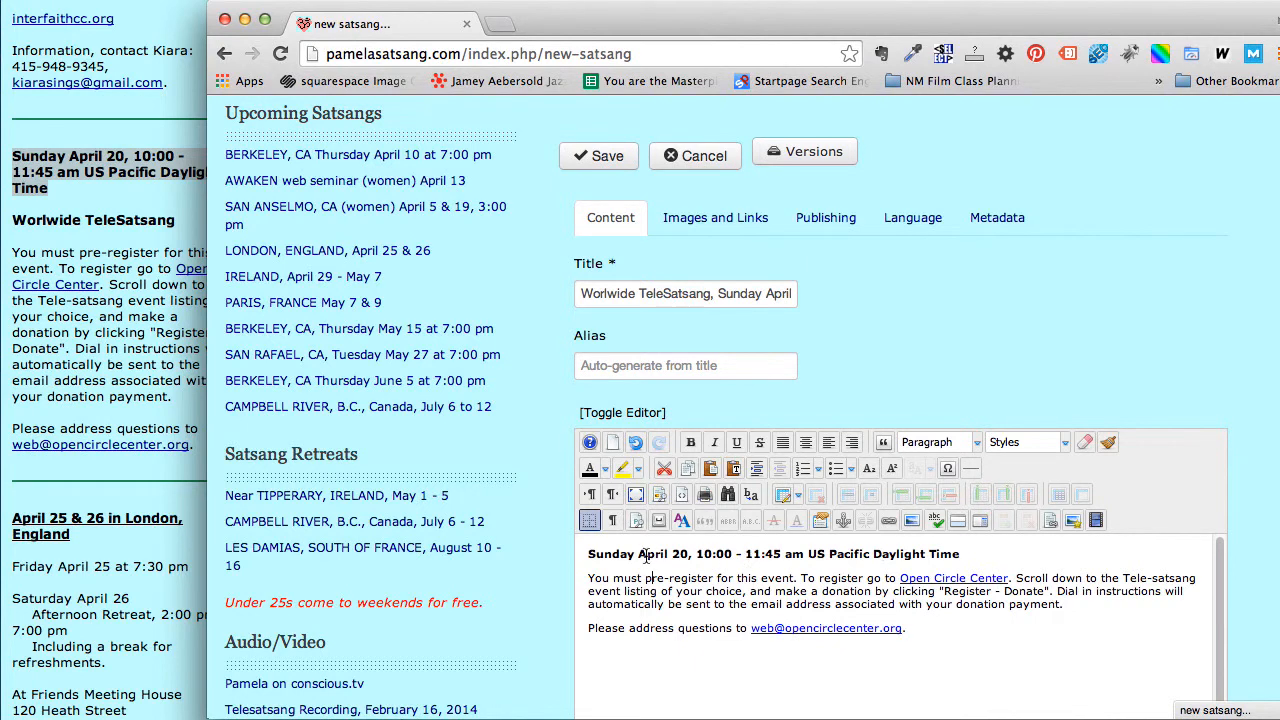
left_click_drag(586, 553, 735, 553)
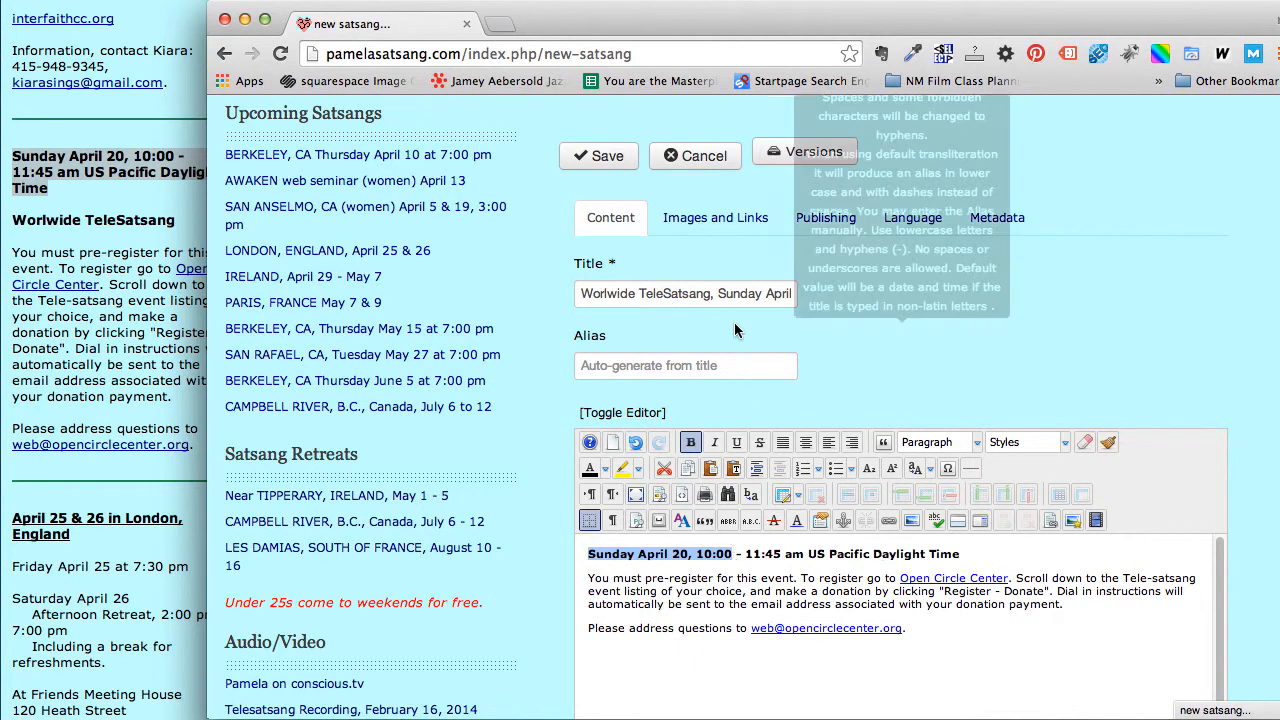
Set the Finish Publishing date to April 21, 2014 in the event's publishing settings.
left_click(825, 218)
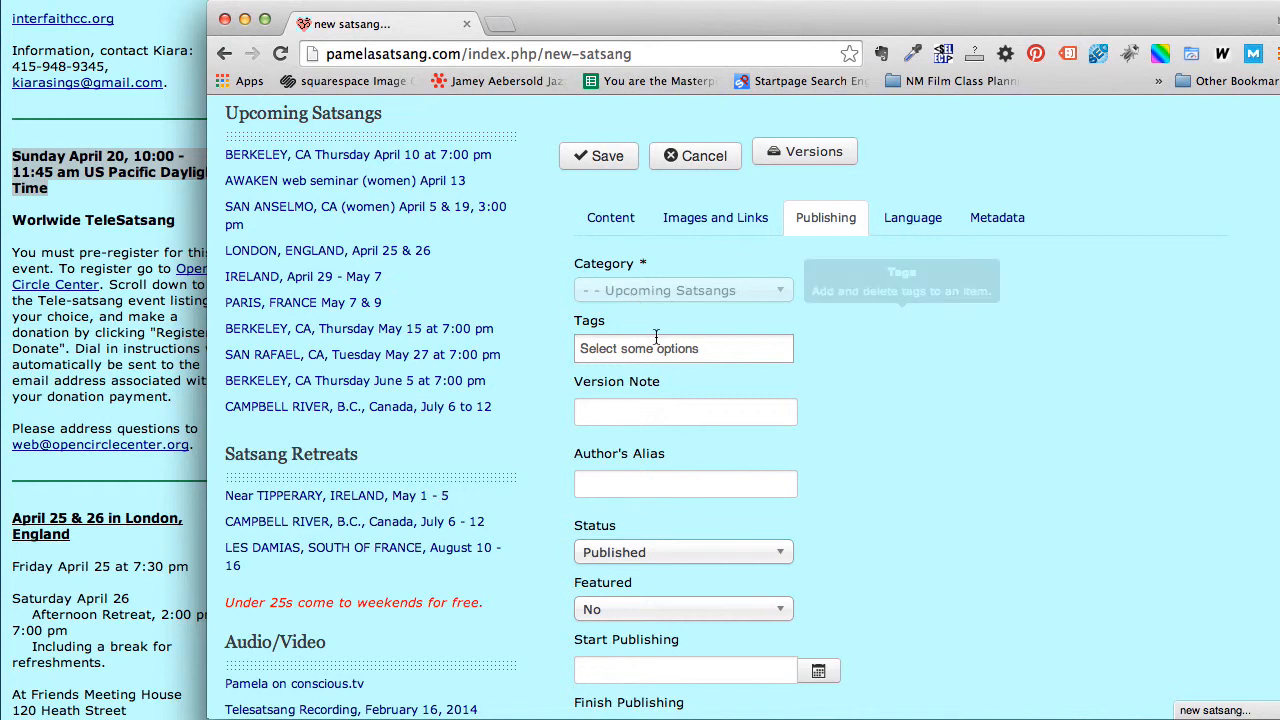
scroll(802, 436, "down", 5)
scroll(805, 445, "down", 7)
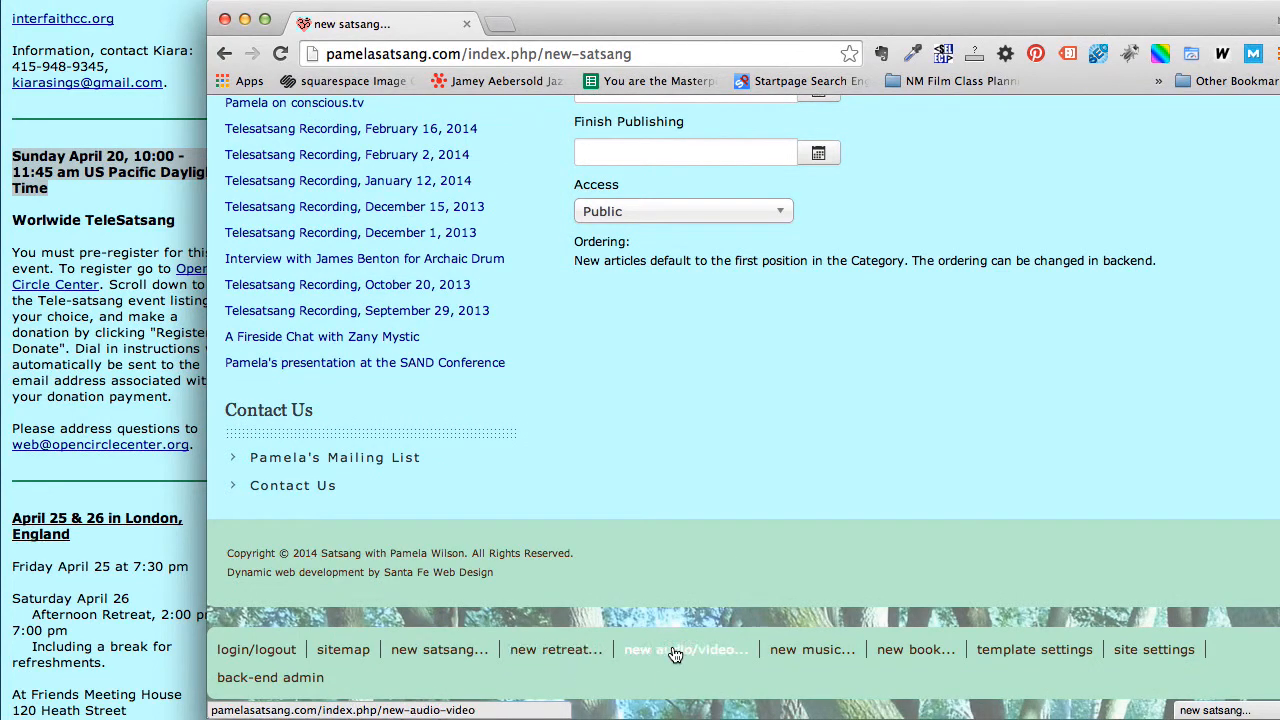
scroll(632, 567, "up", 3)
scroll(632, 573, "up", 10)
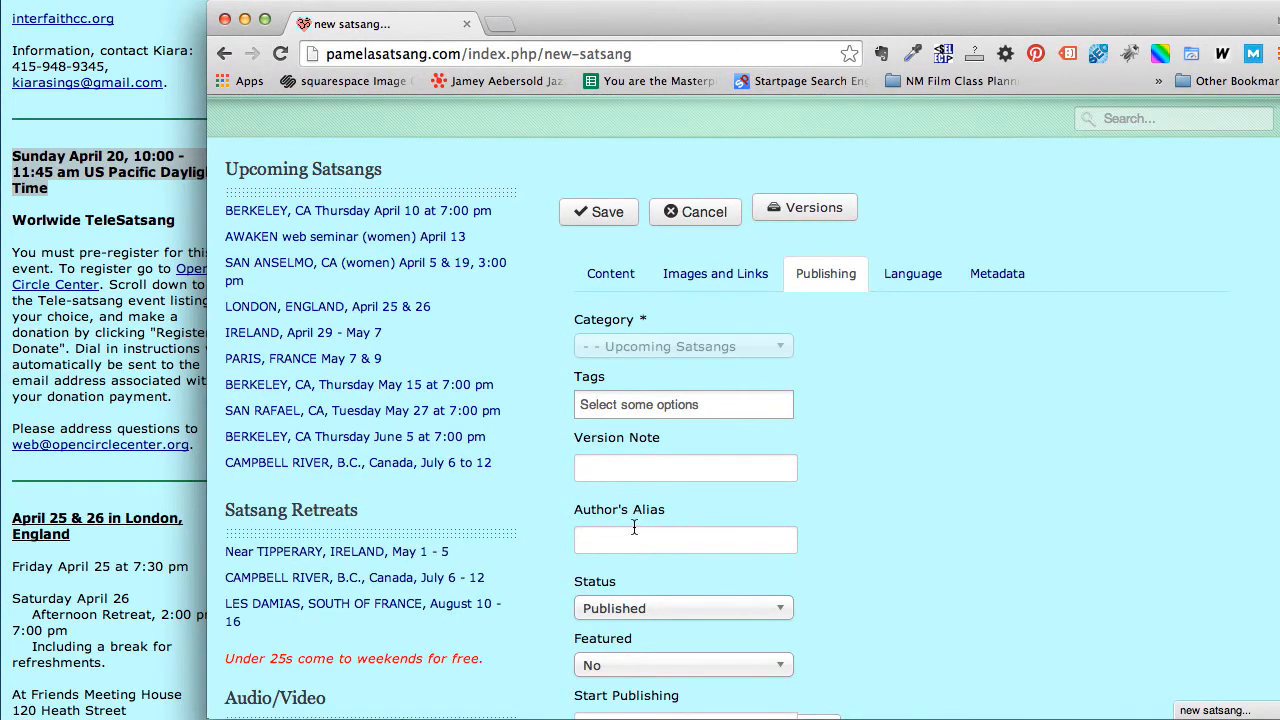
scroll(641, 586, "down", 2)
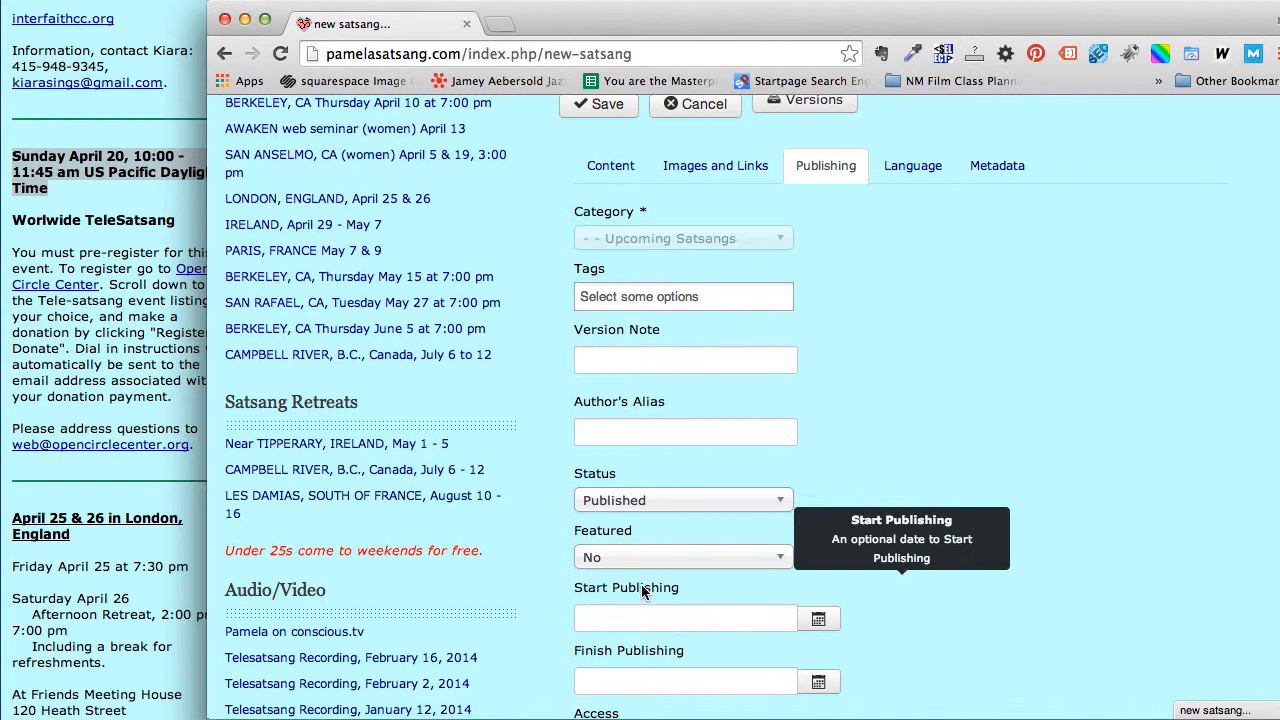
scroll(641, 590, "down", 3)
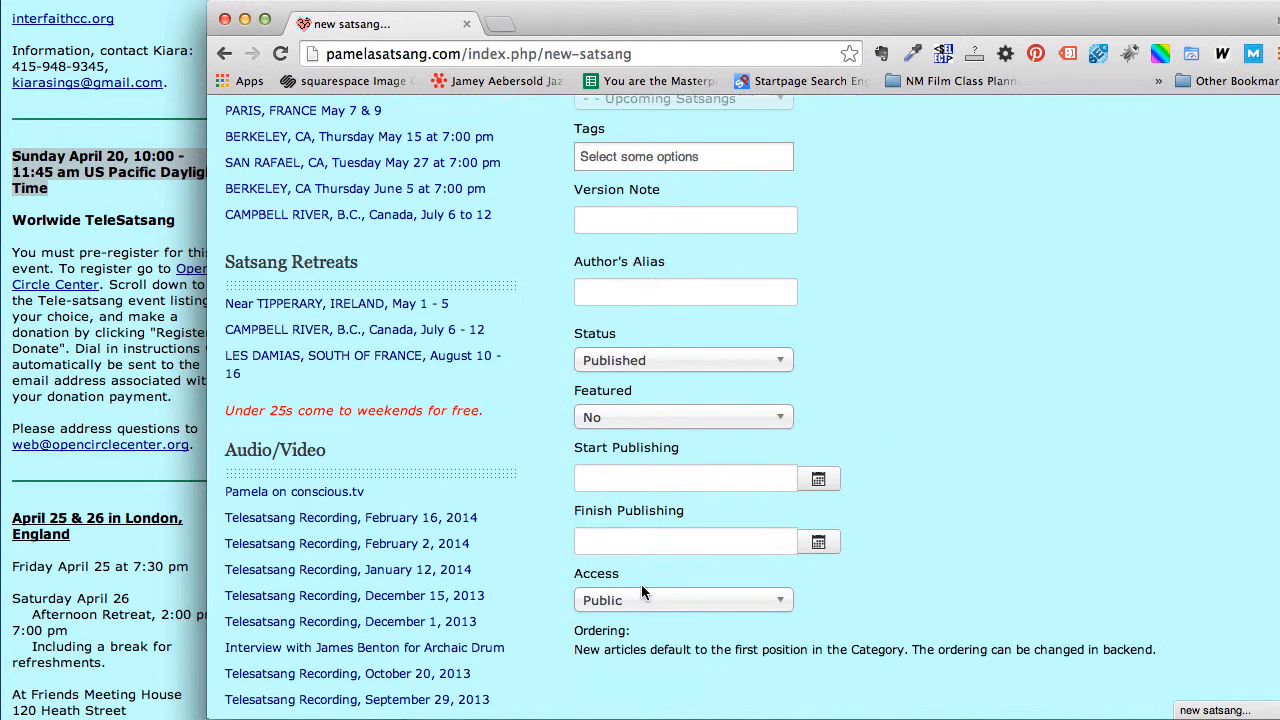
left_click(820, 545)
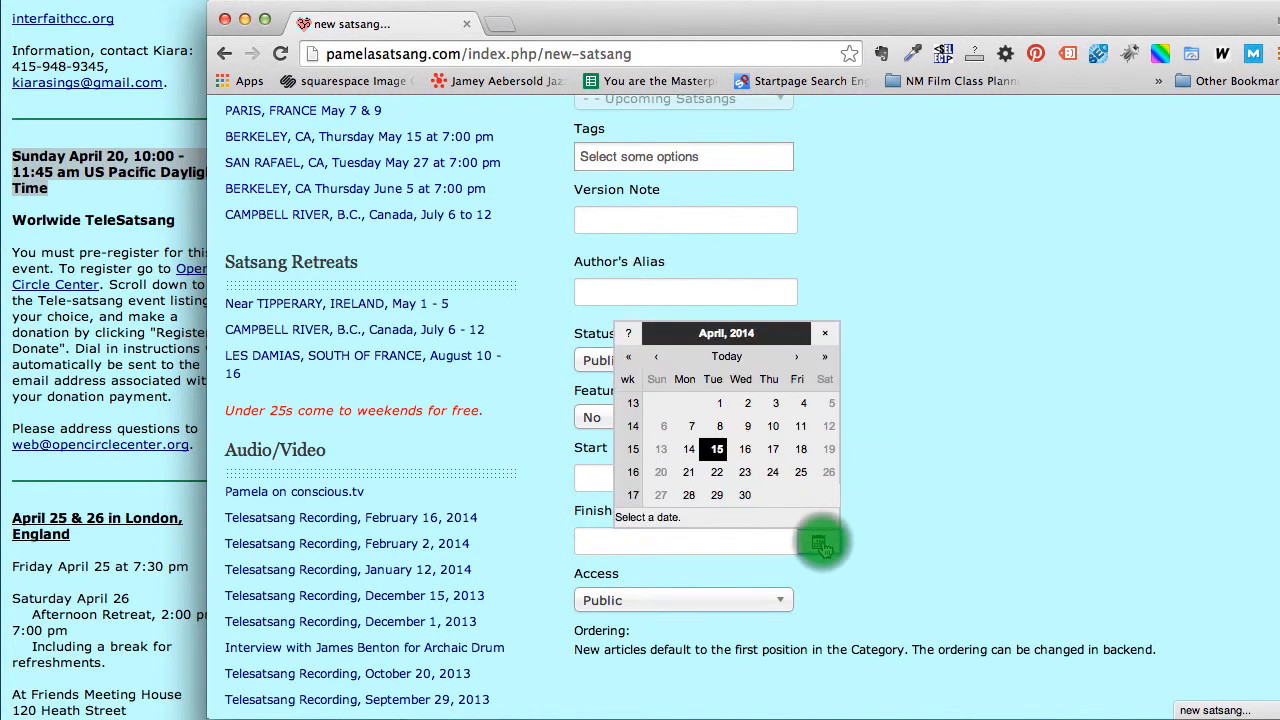
left_click(688, 472)
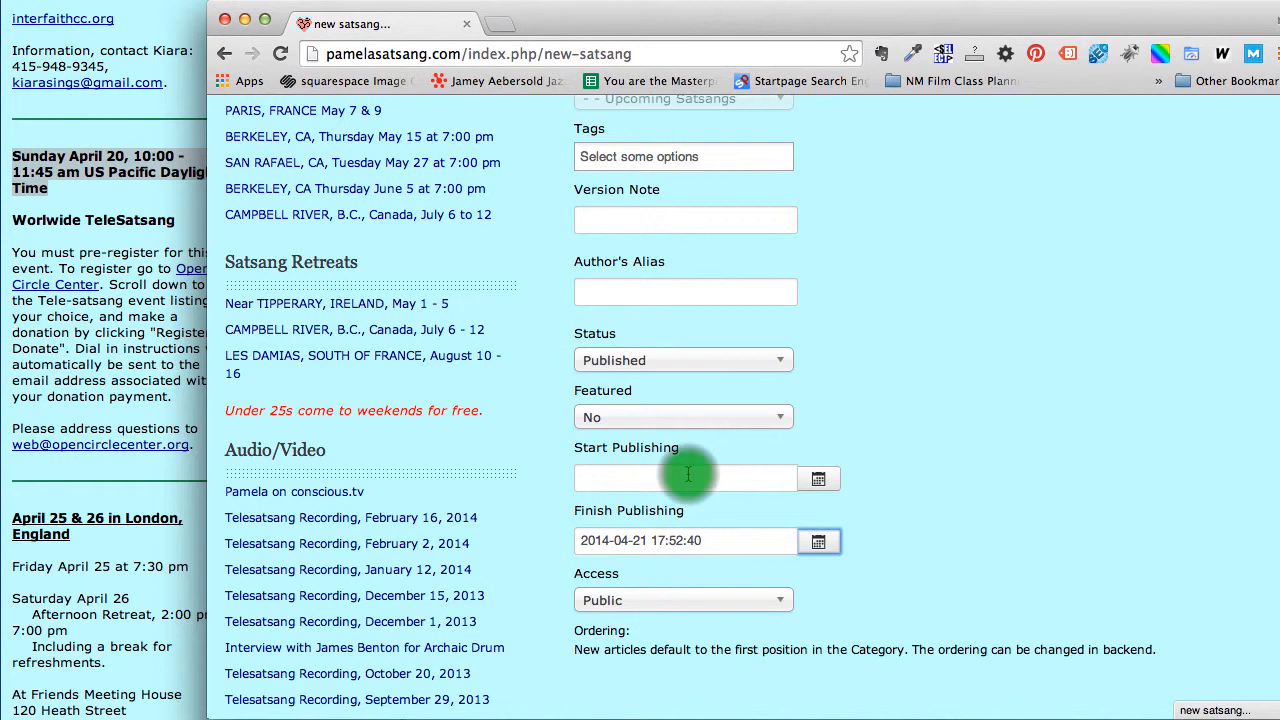
left_click(812, 541)
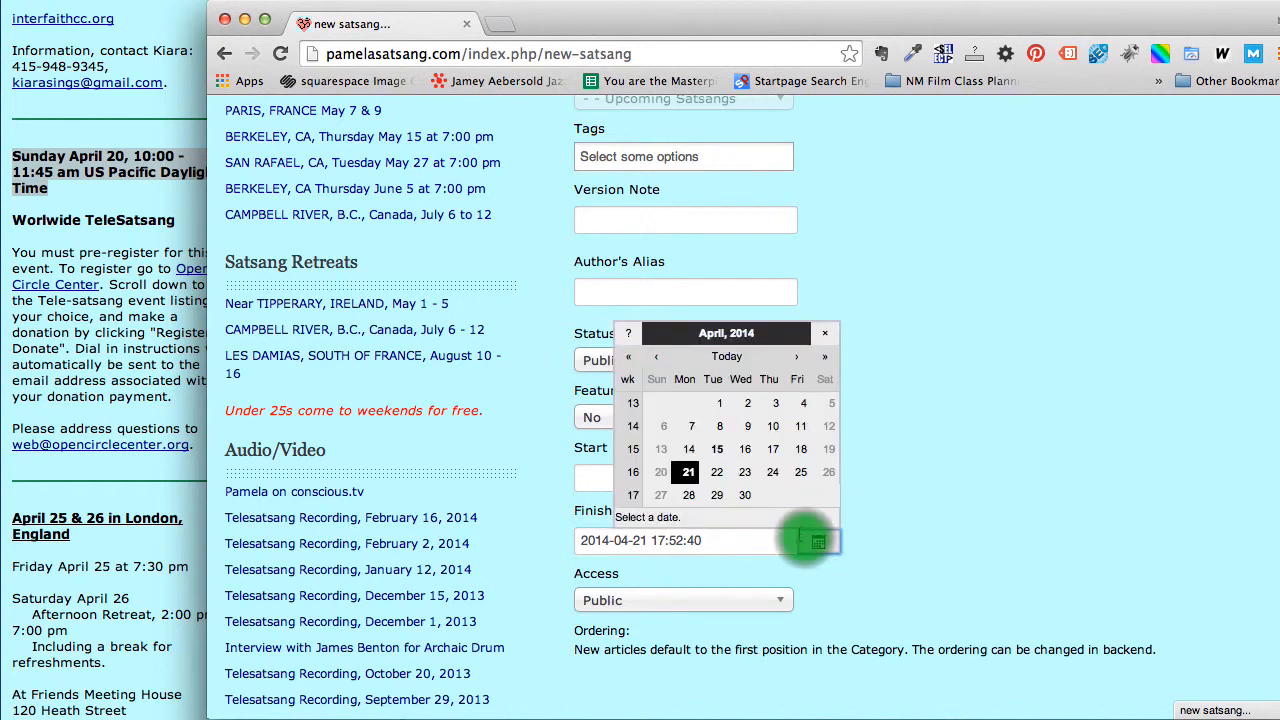
left_click(688, 473)
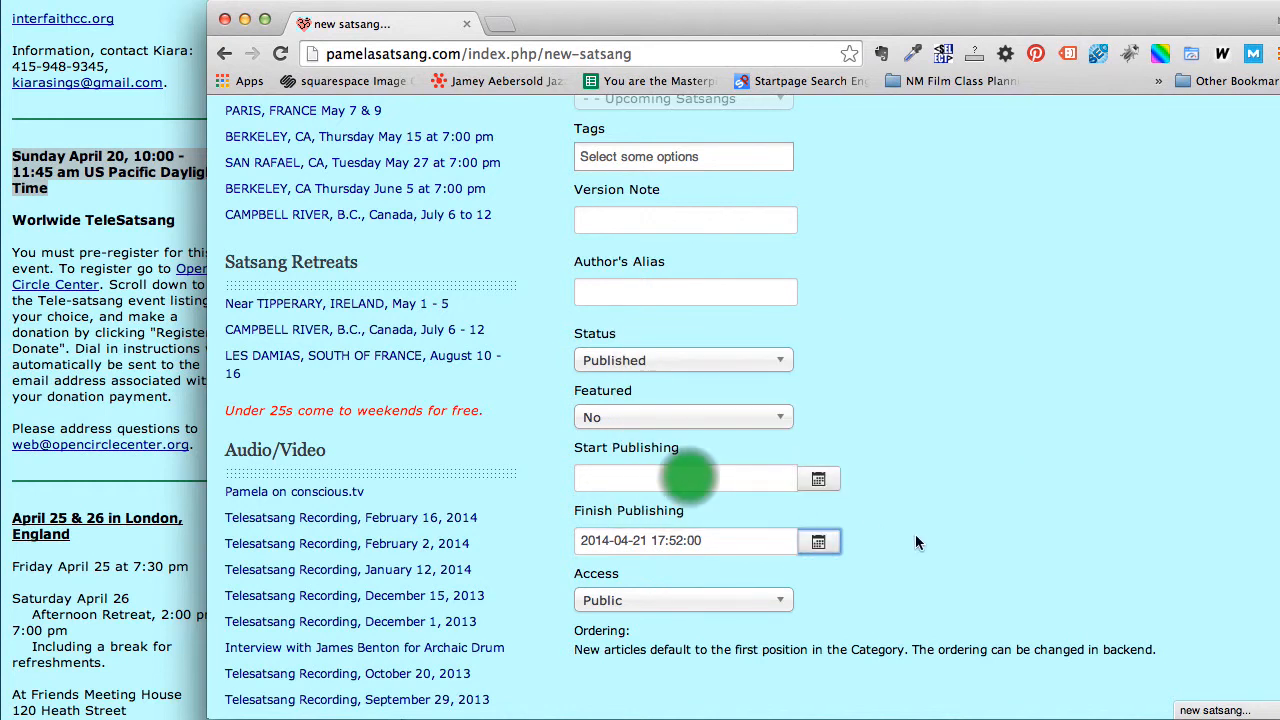
Save the new satsang article.
scroll(925, 551, "up", 5)
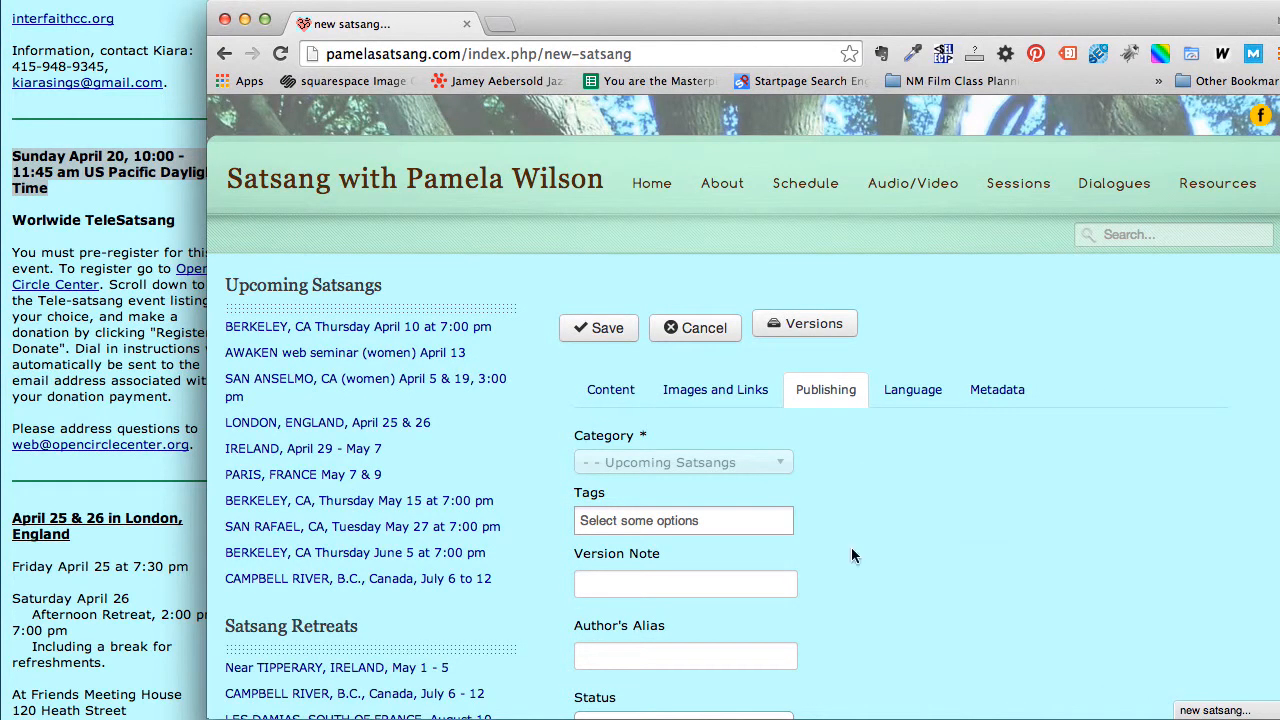
left_click(603, 333)
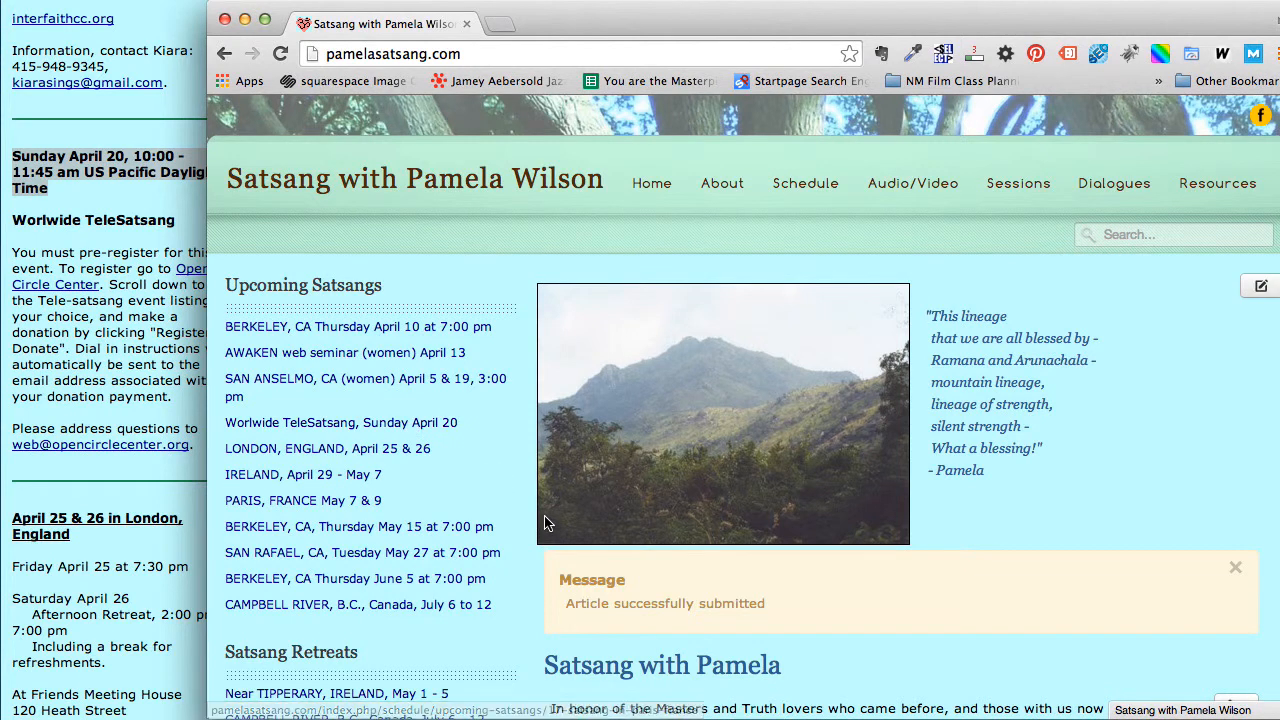
scroll(598, 421, "down", 3)
scroll(599, 418, "up", 3)
Open the Upcoming Satsangs page of the schedule and review the new TeleSatsang entry's heading and text.
mouse_move(820, 182)
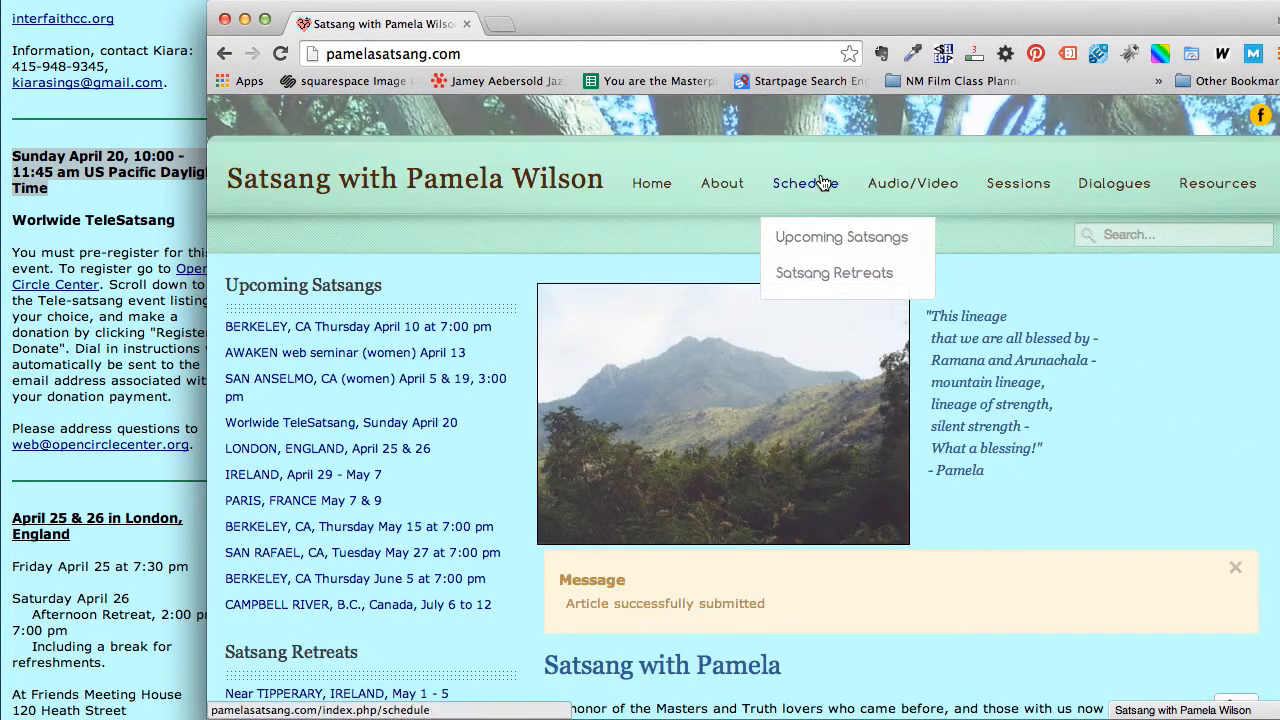
left_click(810, 245)
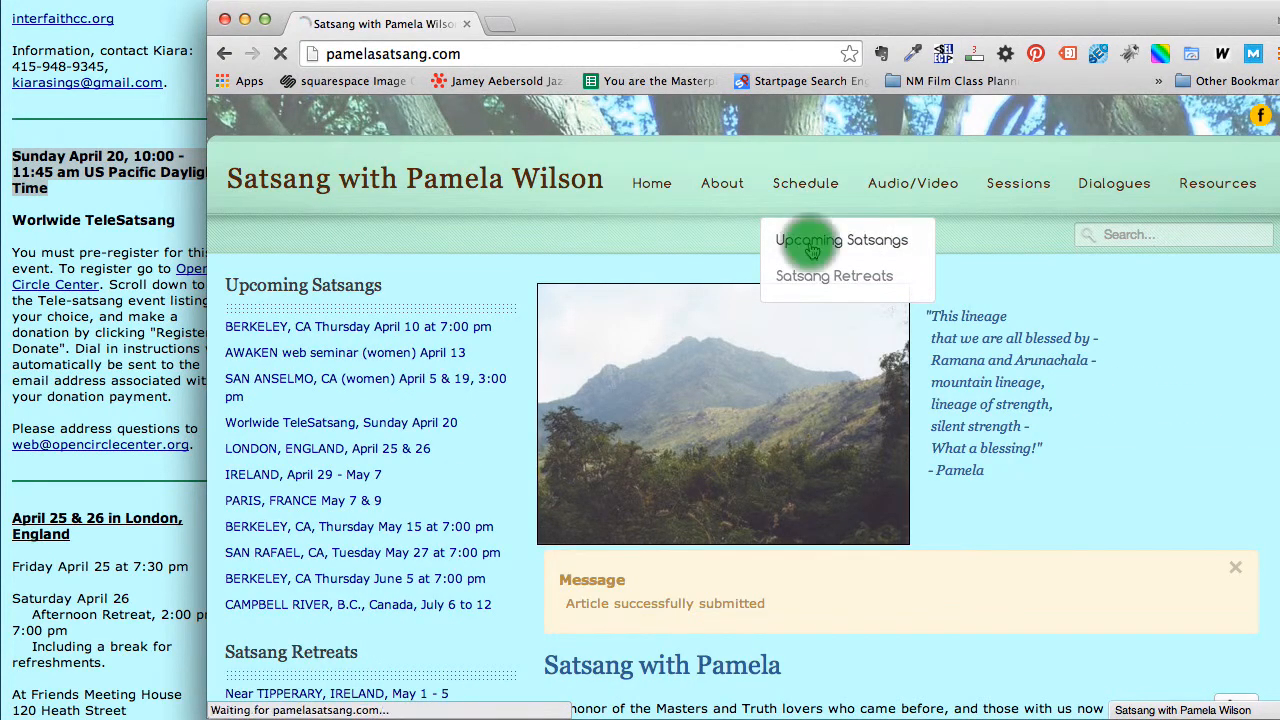
scroll(728, 467, "down", 2)
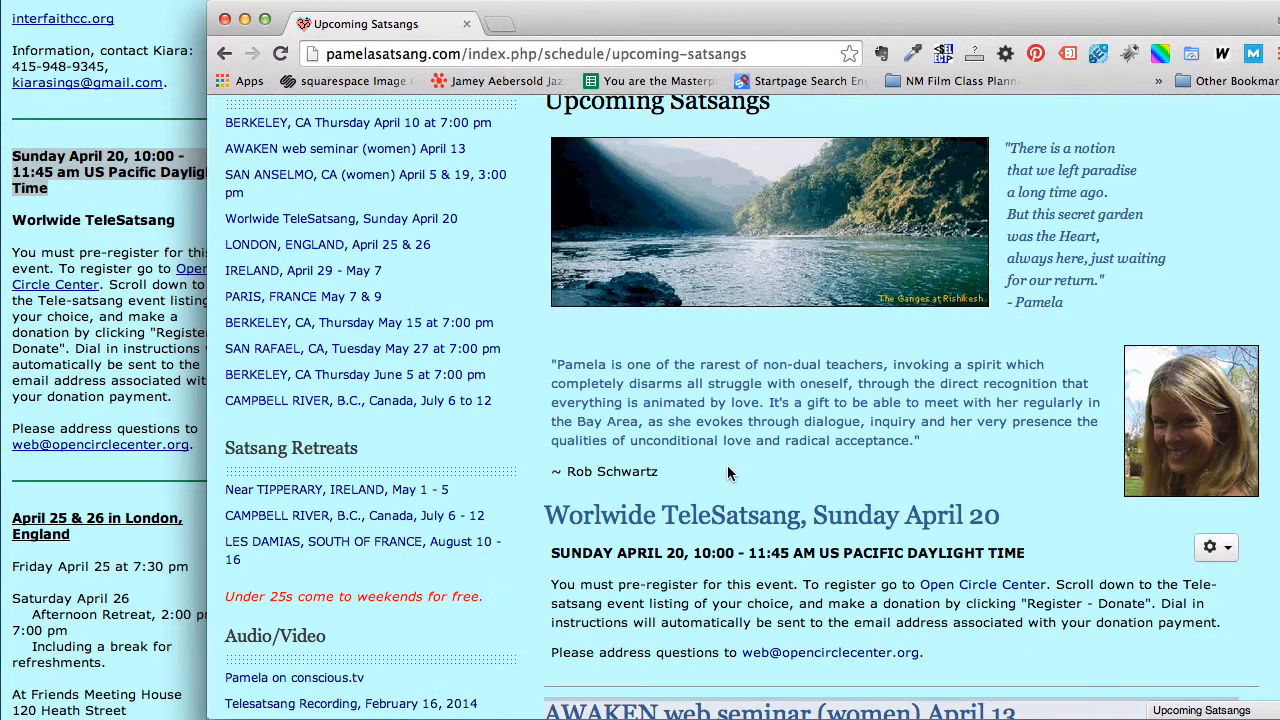
scroll(727, 465, "down", 2)
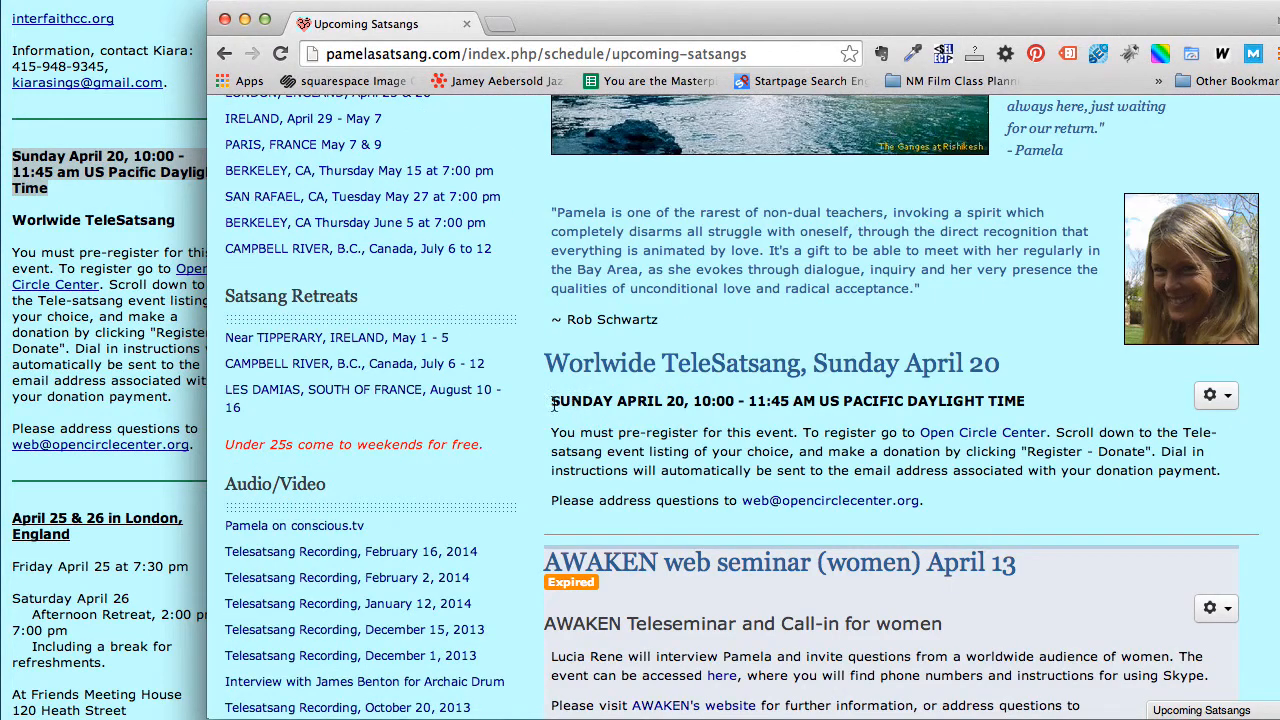
left_click_drag(551, 400, 963, 497)
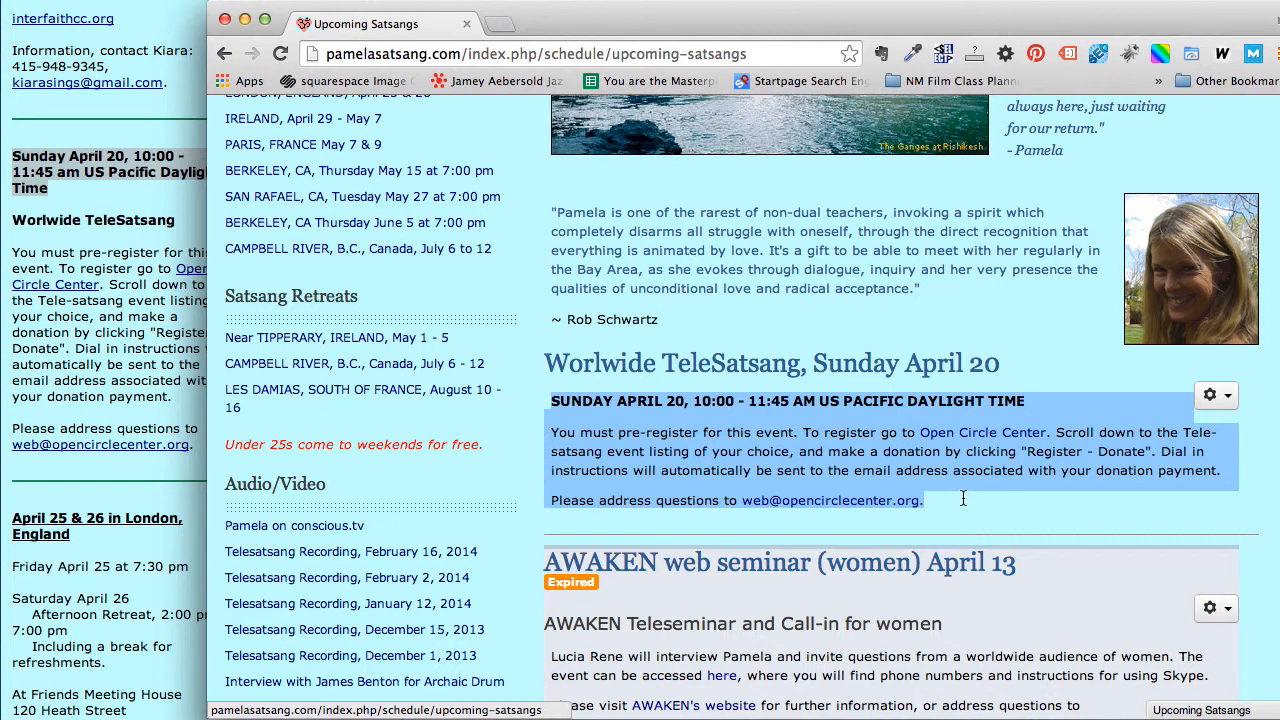
Examine the Expired labels on the past April events further down the Upcoming Satsangs page.
scroll(963, 497, "down", 10)
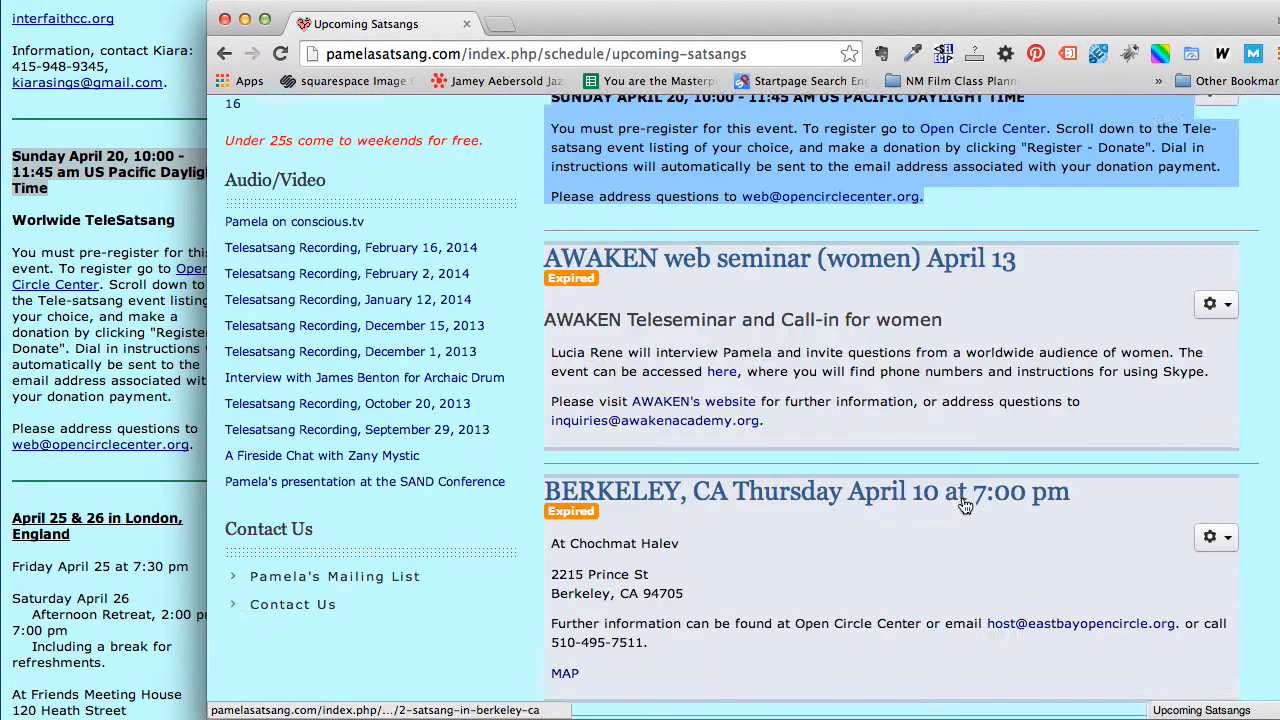
scroll(961, 504, "down", 1)
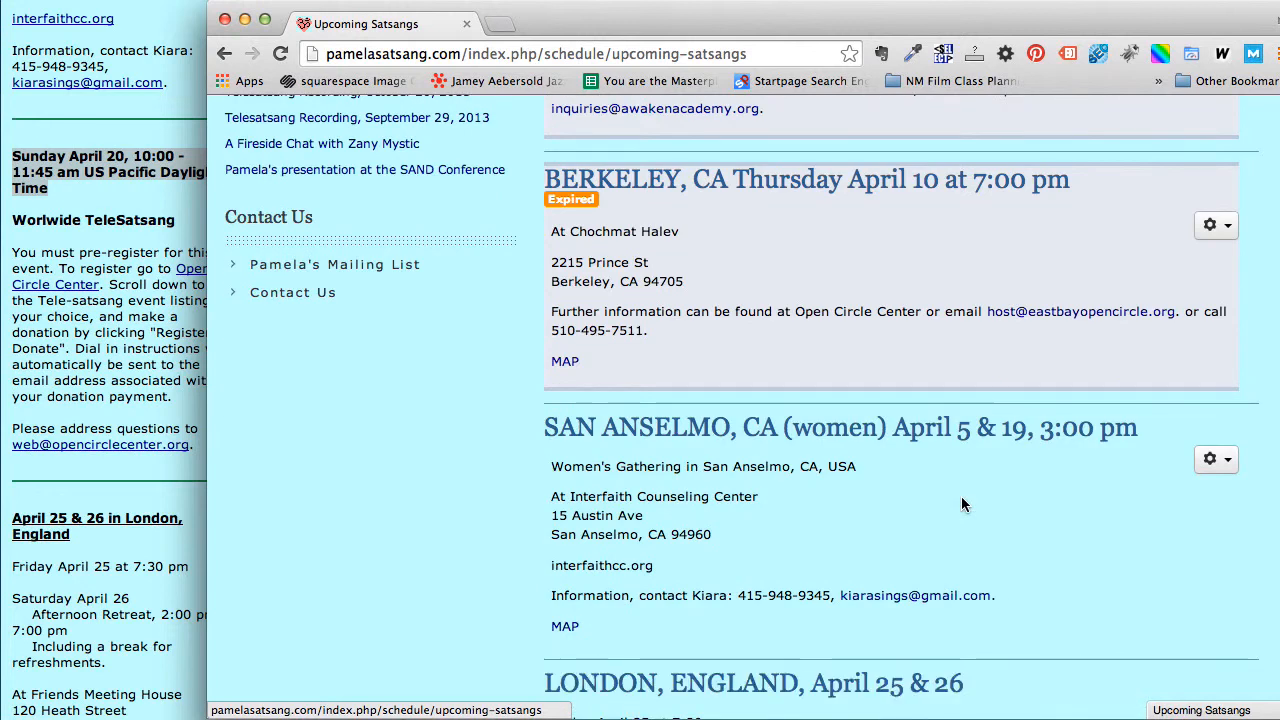
scroll(961, 504, "up", 4)
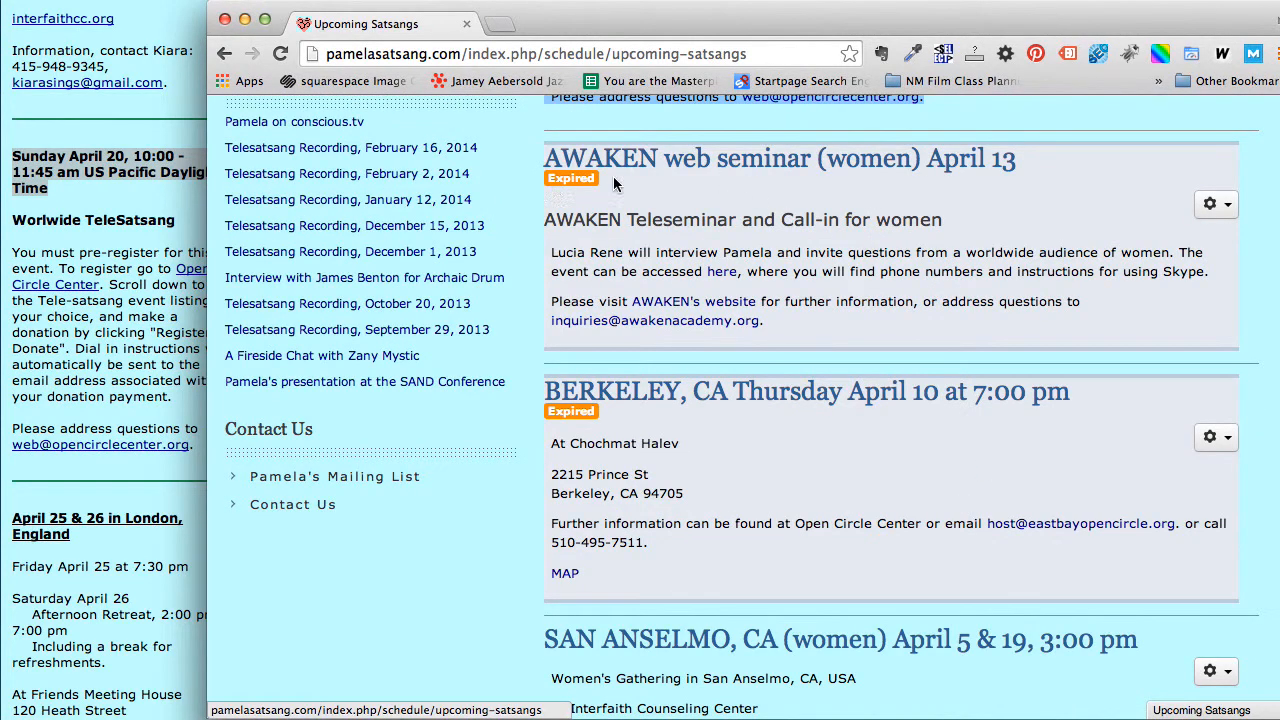
left_click_drag(603, 180, 548, 182)
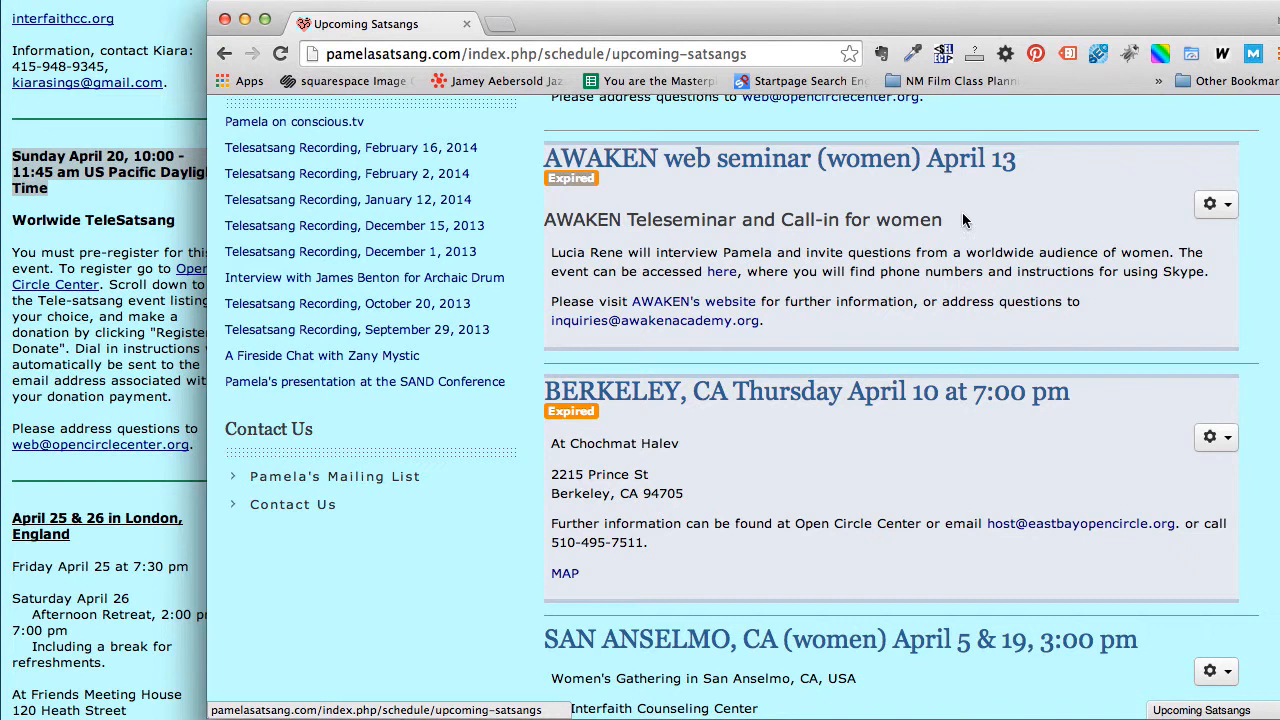
Capture a screenshot of the gear control beside the AWAKEN web seminar (women) April 13 entry.
left_click(1225, 210)
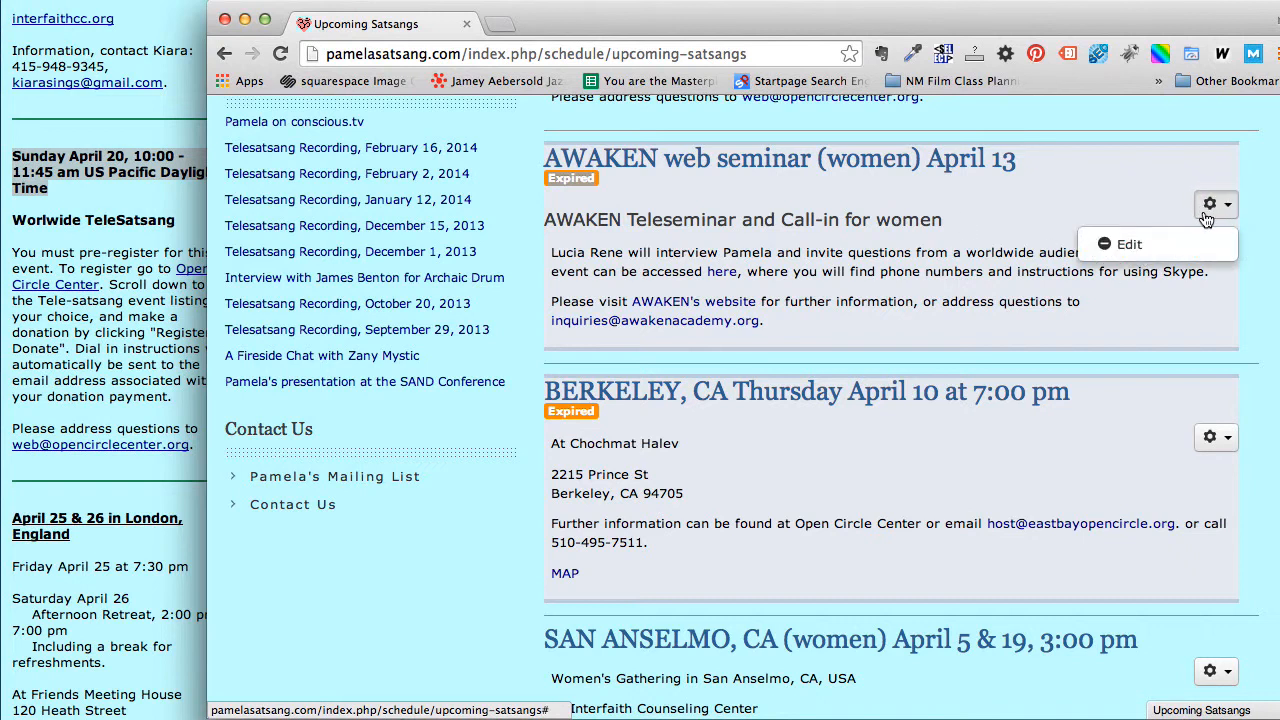
left_click(1160, 198)
left_click(1160, 199)
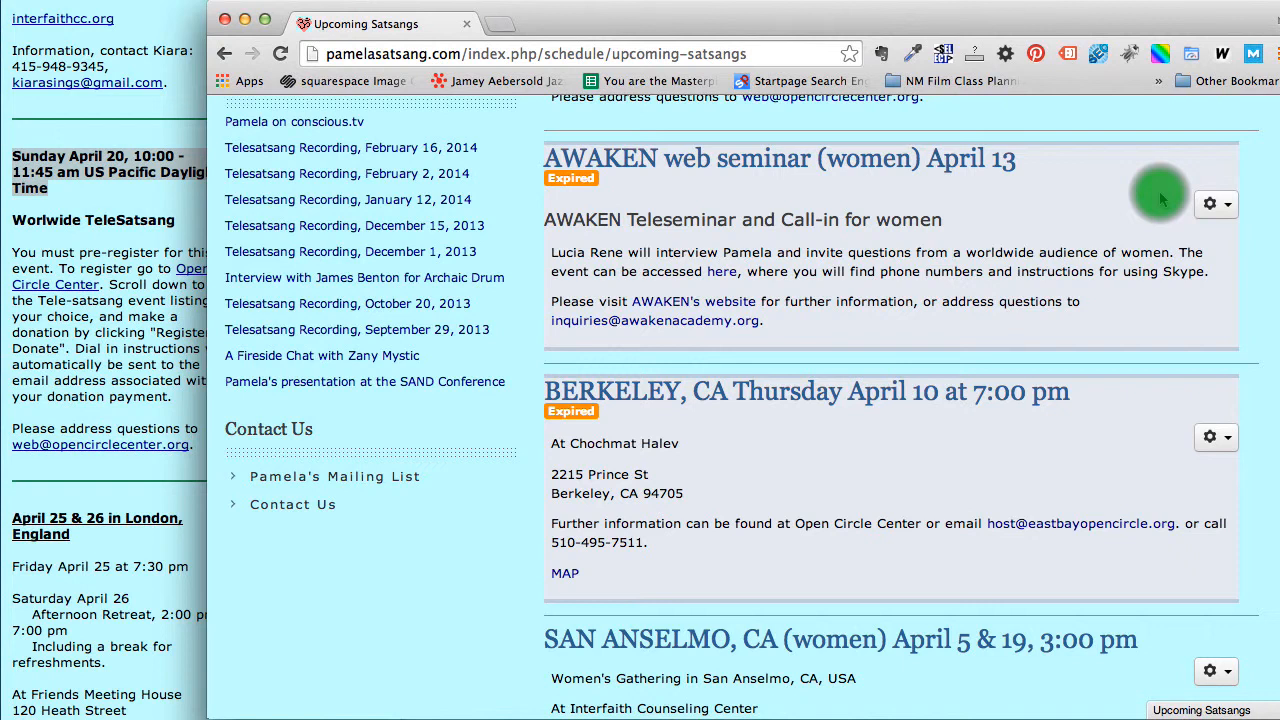
key("super+shift+4")
left_click_drag(1174, 183, 1248, 231)
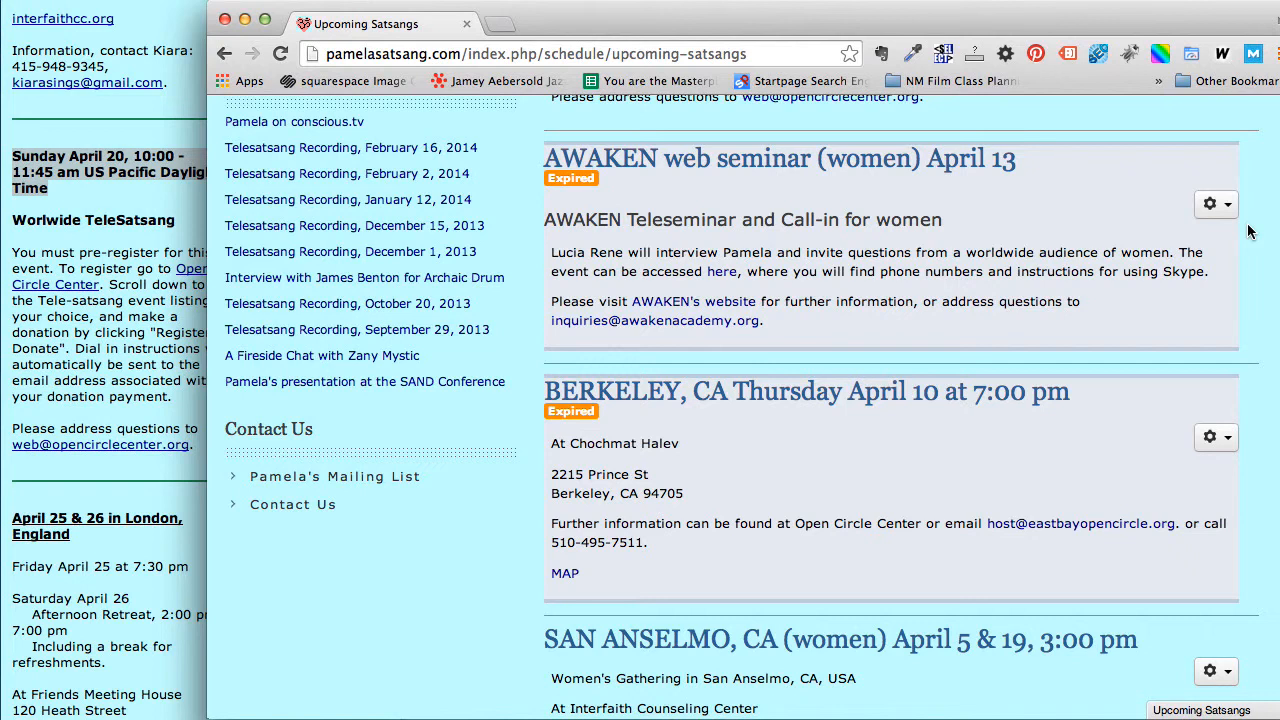
scroll(1230, 220, "up", 3)
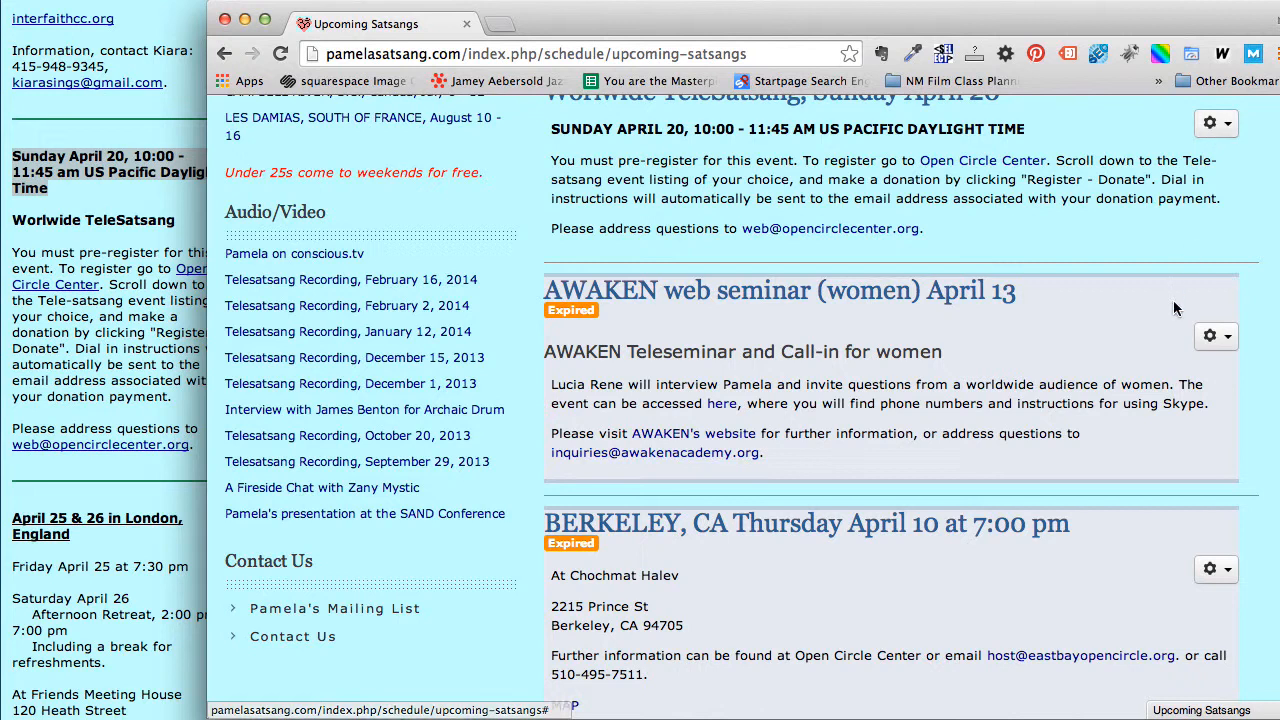
left_click(1212, 131)
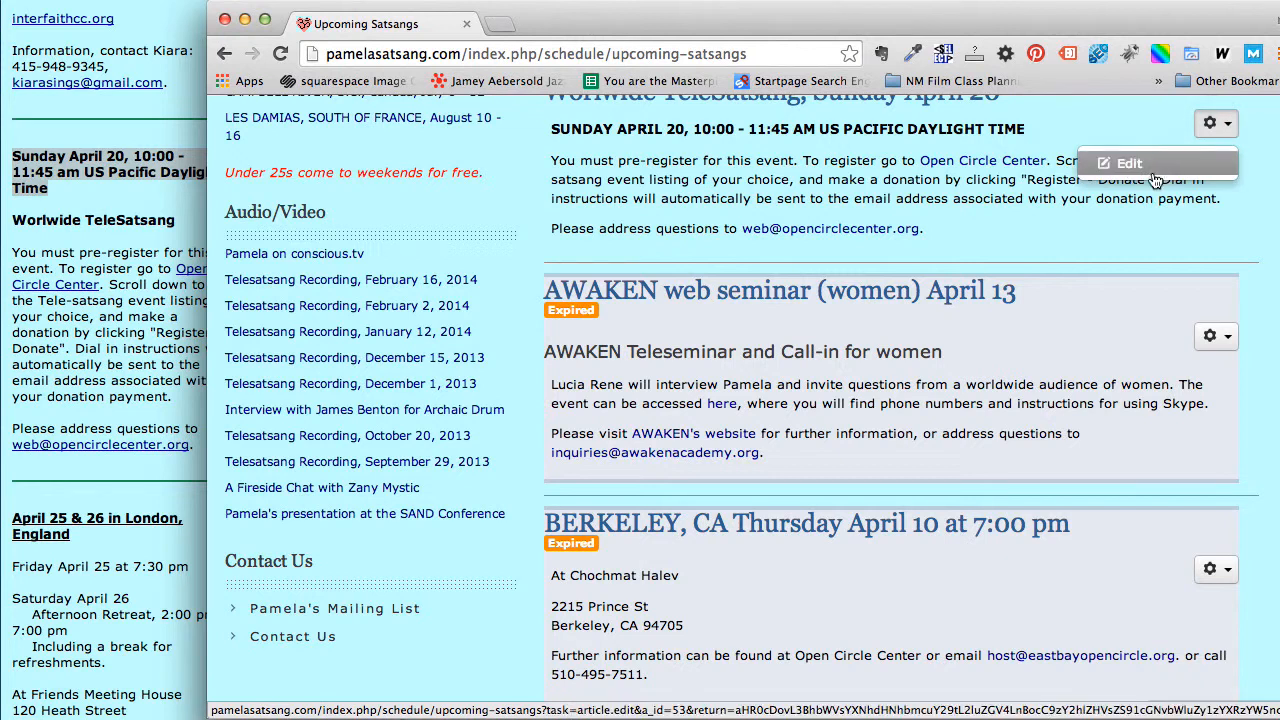
left_click(1088, 250)
Edit the expired AWAKEN web seminar (women) April 13 article, set its Status to Archived and save it.
left_click(1224, 342)
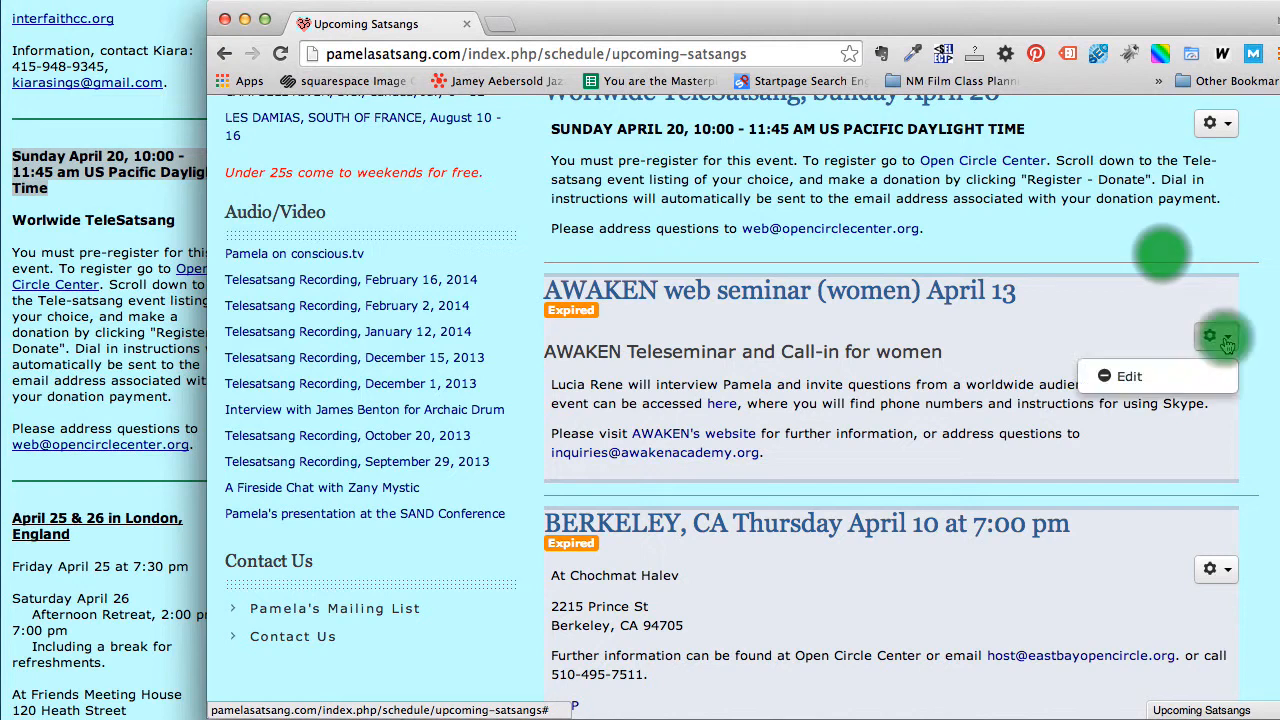
left_click(1127, 376)
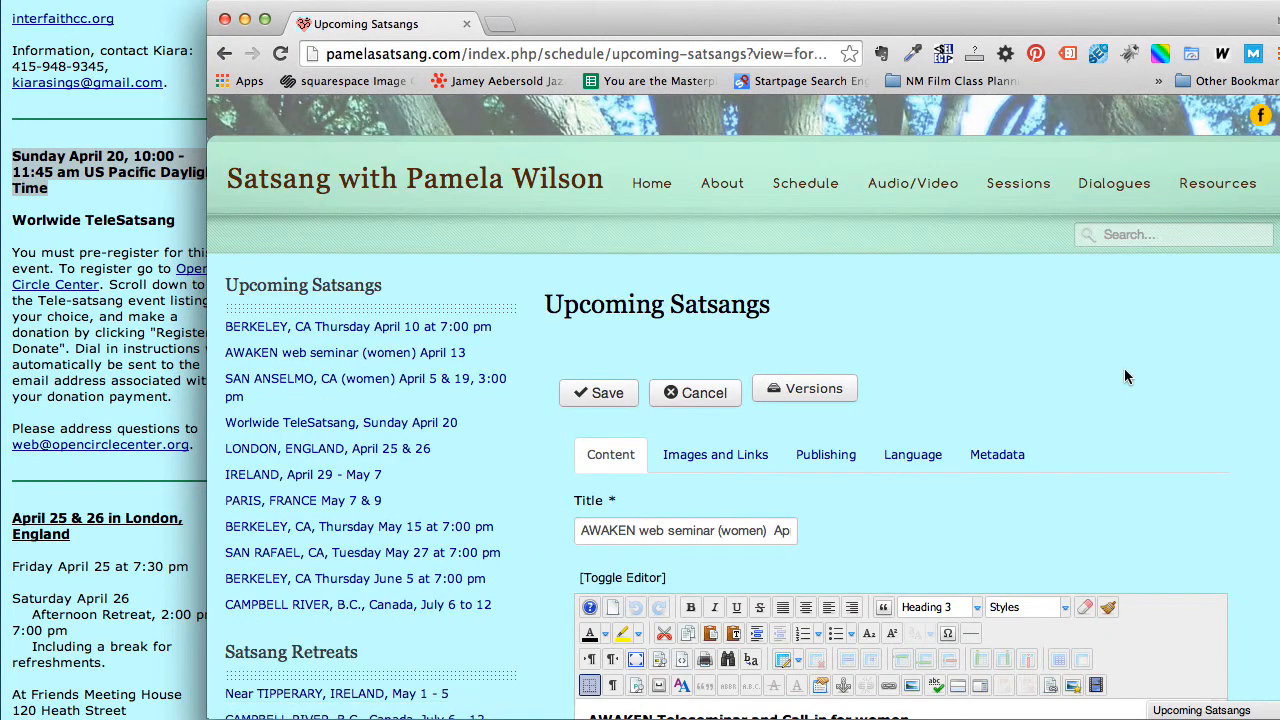
left_click(815, 455)
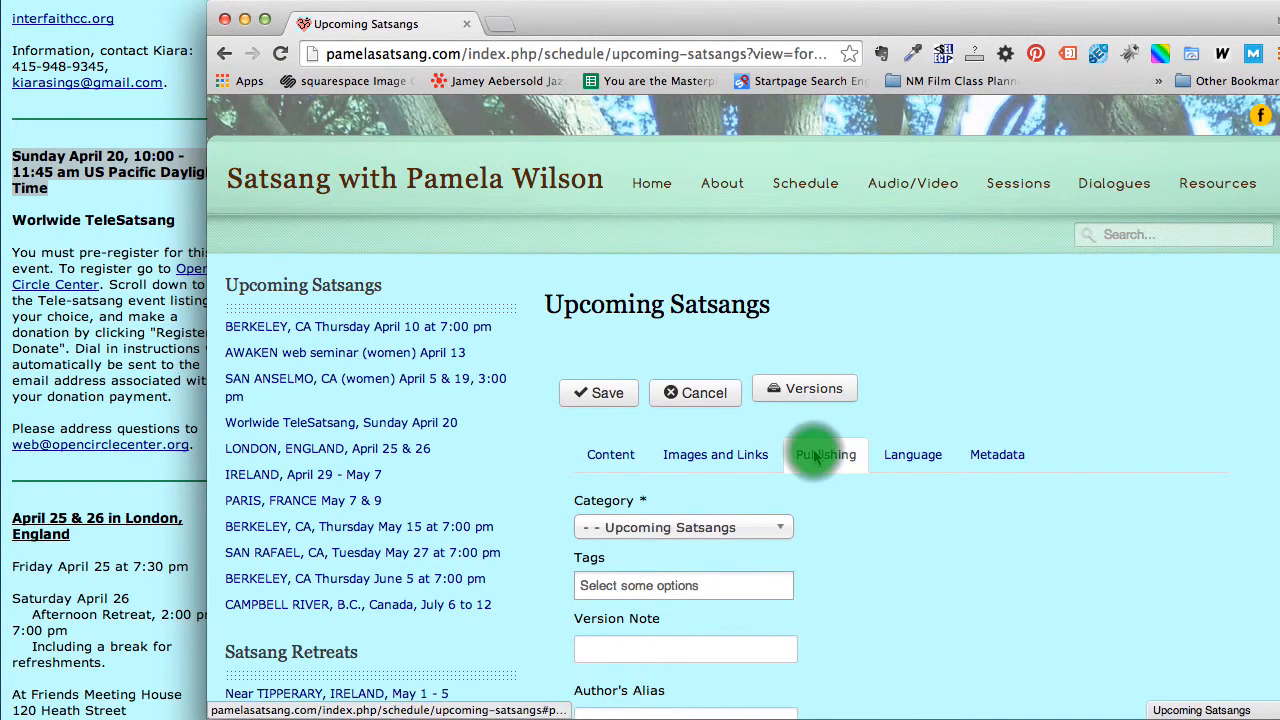
scroll(814, 457, "down", 5)
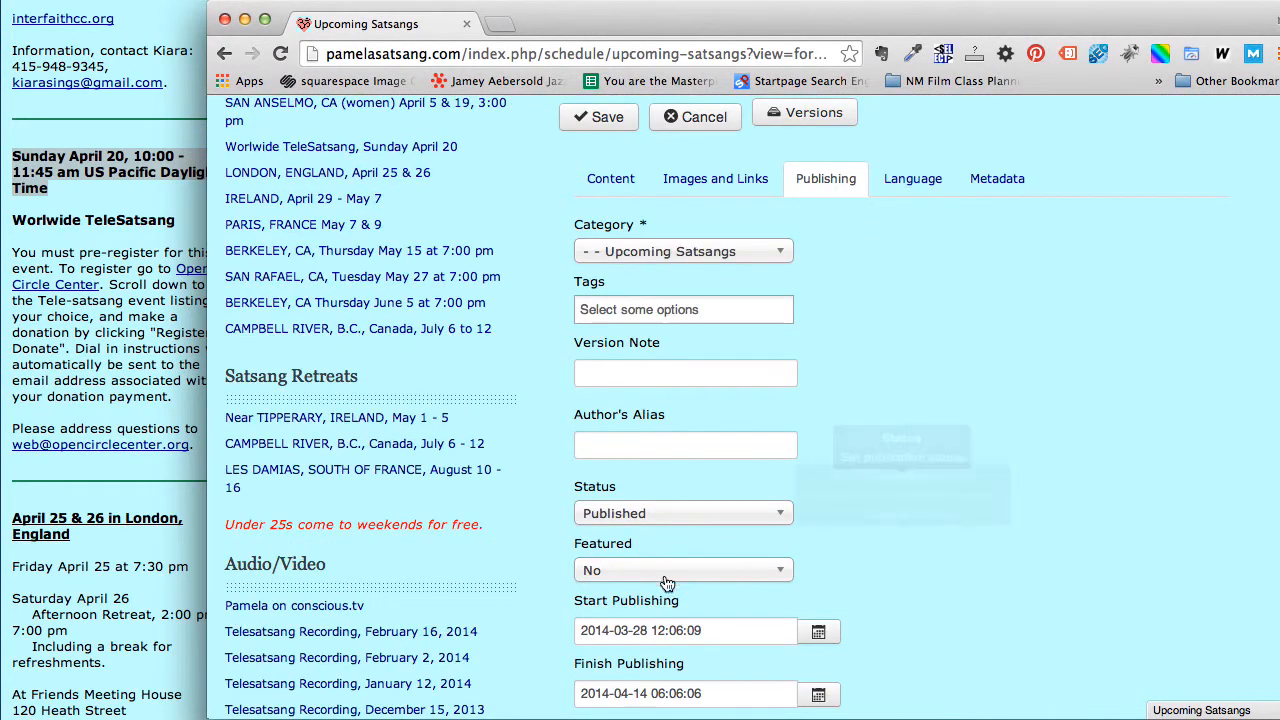
left_click(657, 516)
left_click(657, 516)
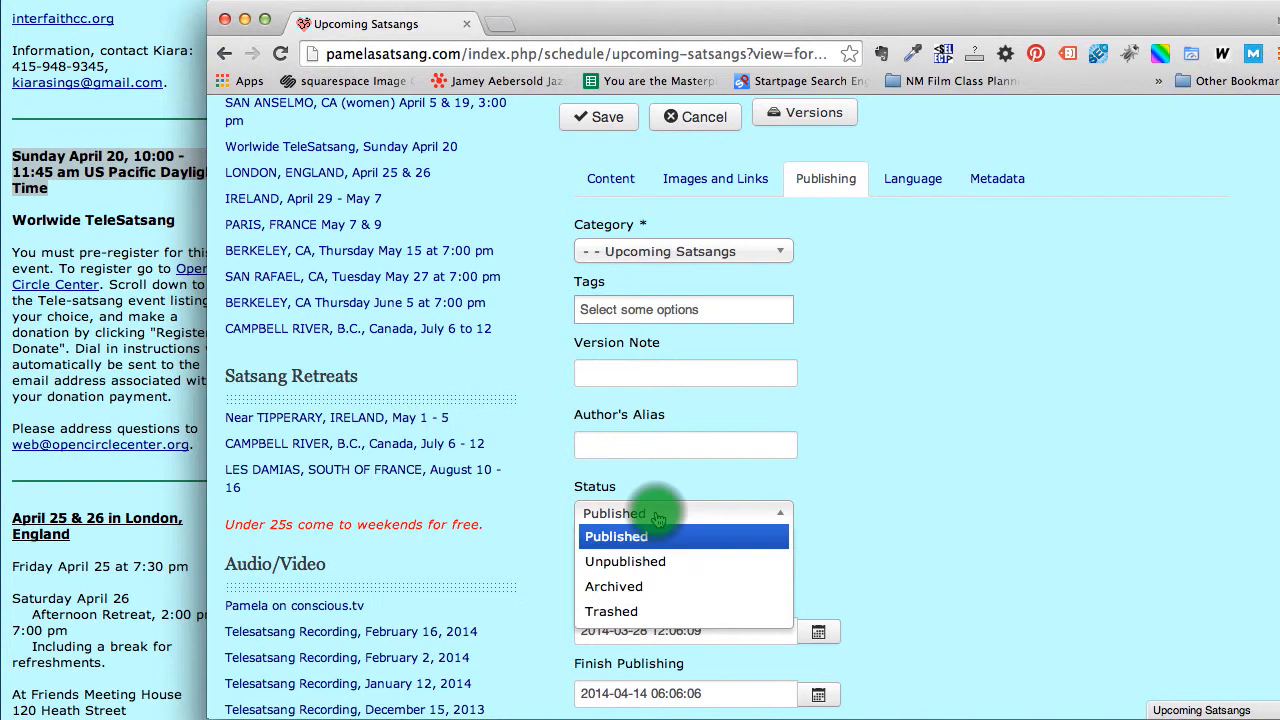
left_click(644, 590)
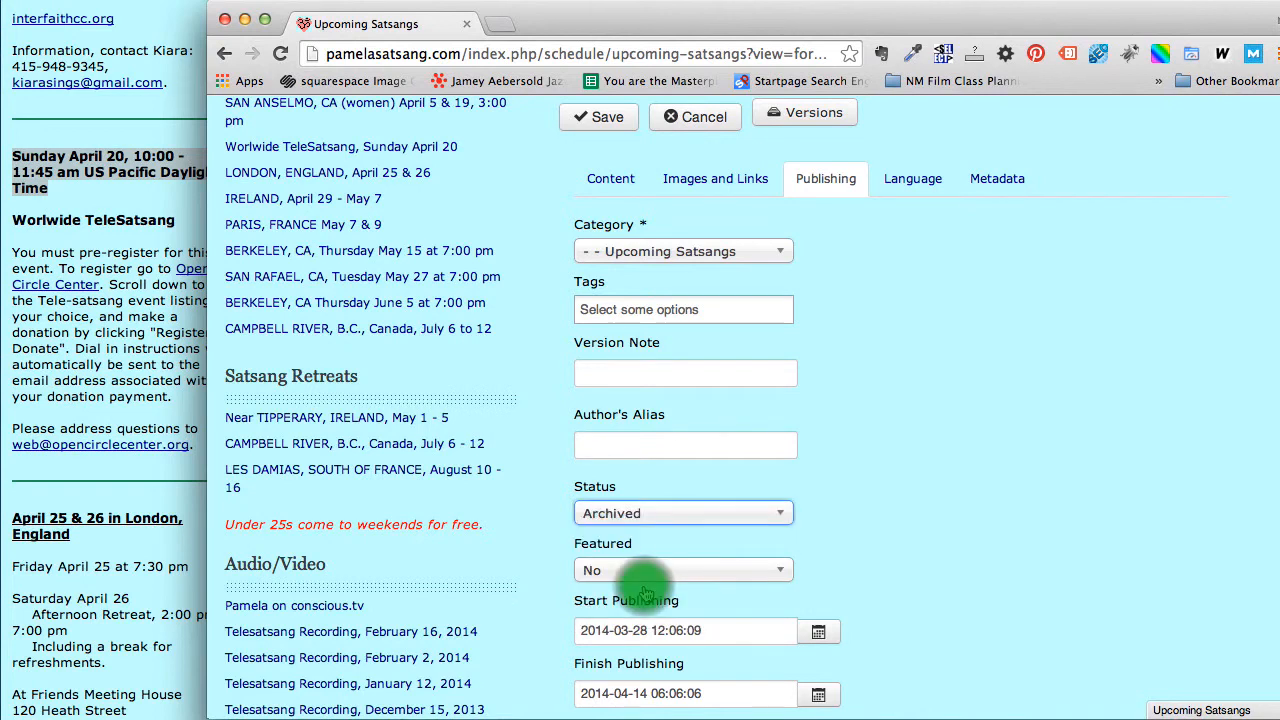
scroll(805, 473, "up", 2)
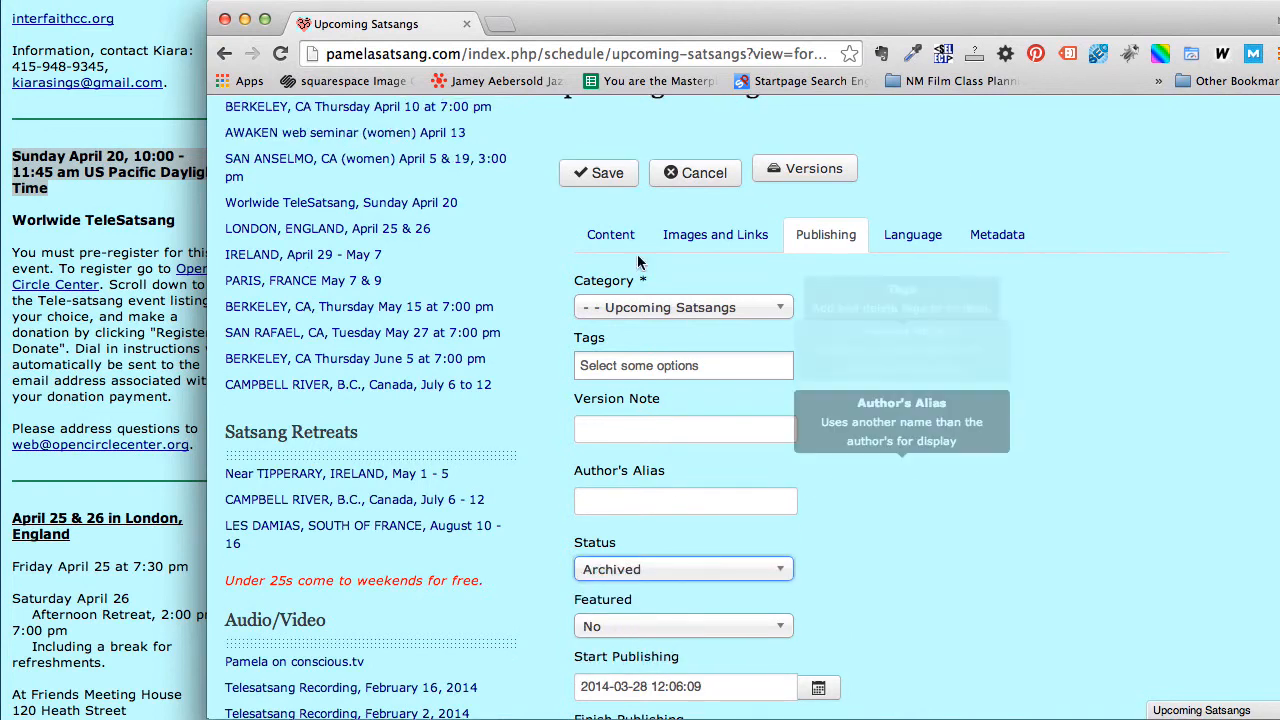
left_click(612, 176)
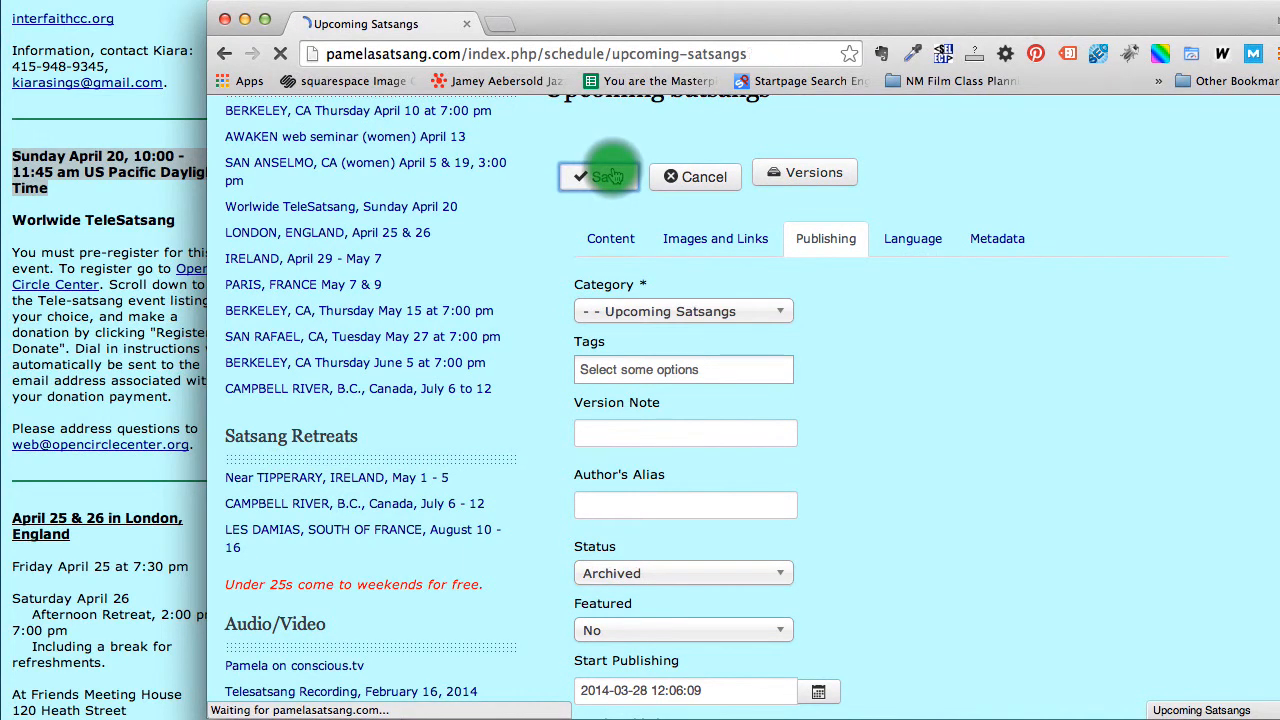
Check the AWAKEN web seminar entry in the listing and its Status in the publishing settings, closing the article without saving.
scroll(640, 310, "down", 10)
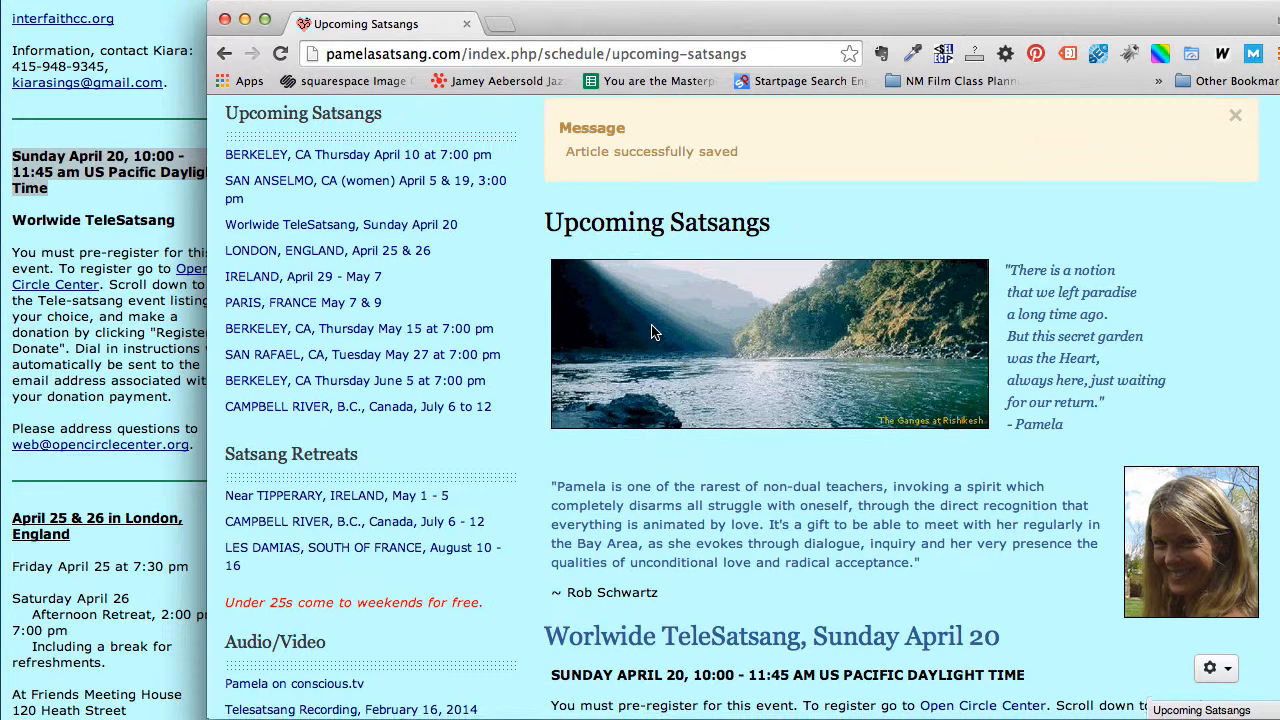
scroll(651, 332, "down", 5)
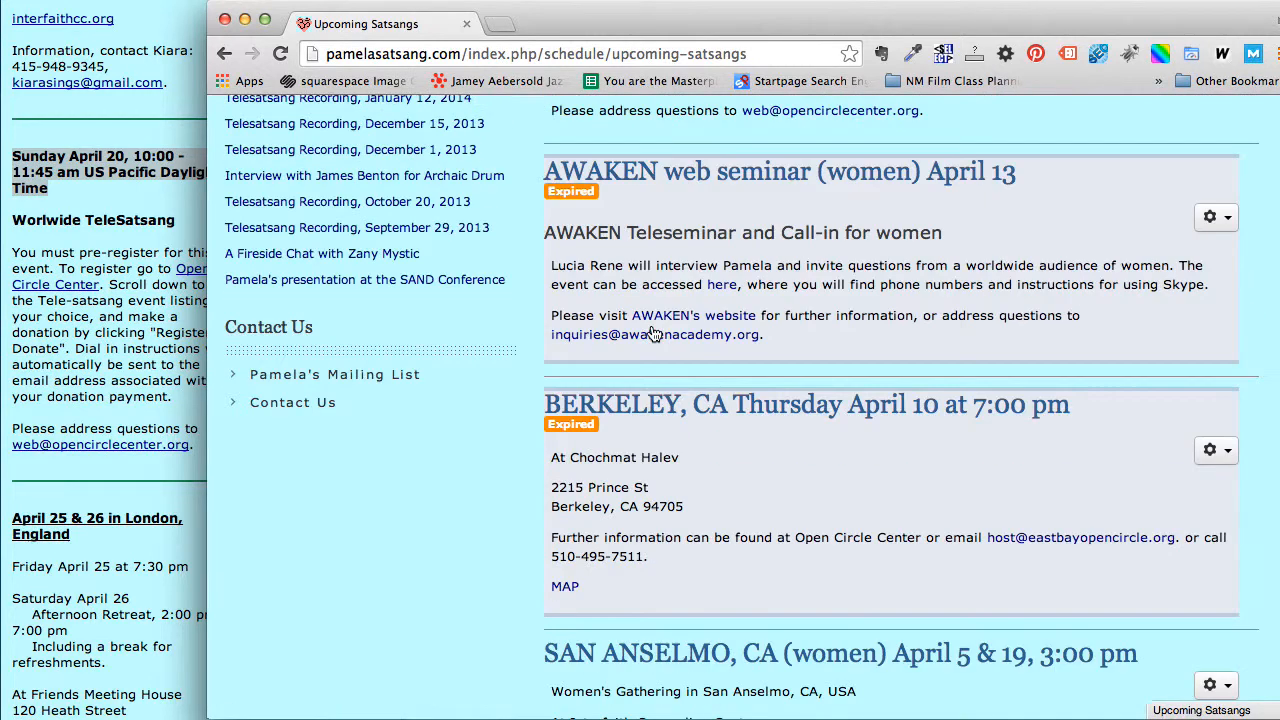
scroll(651, 333, "up", 1)
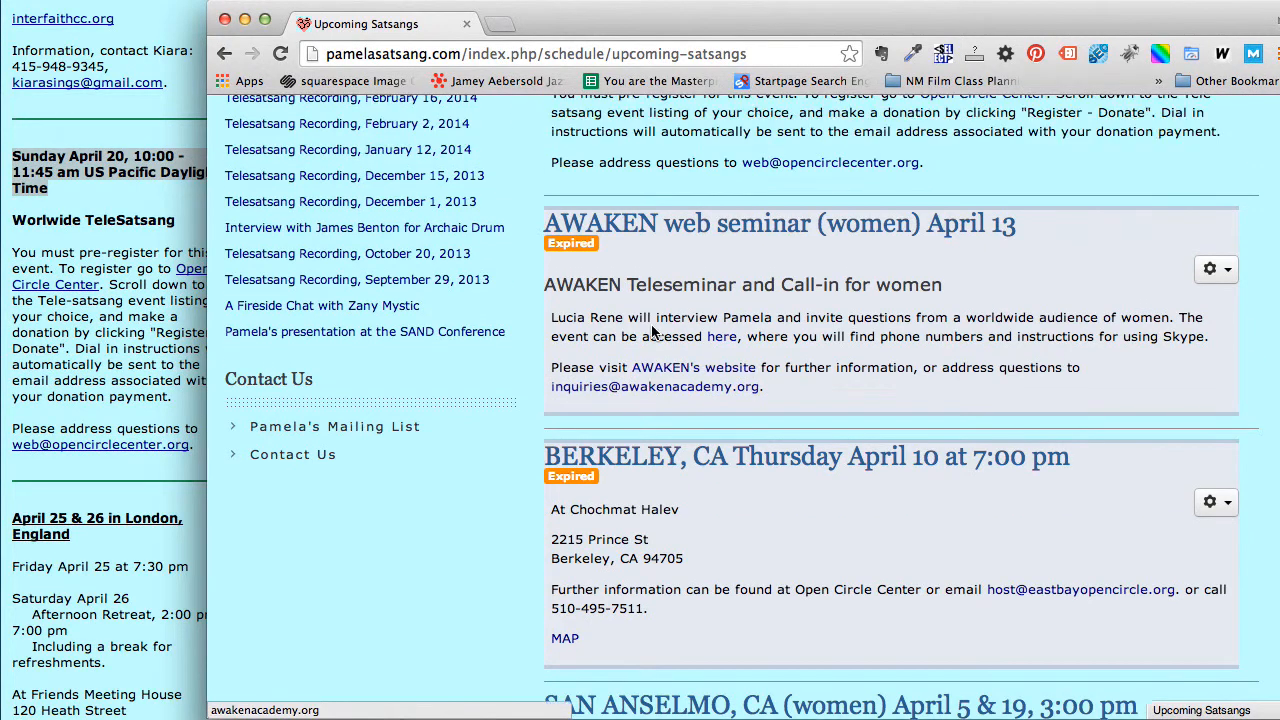
left_click(1216, 268)
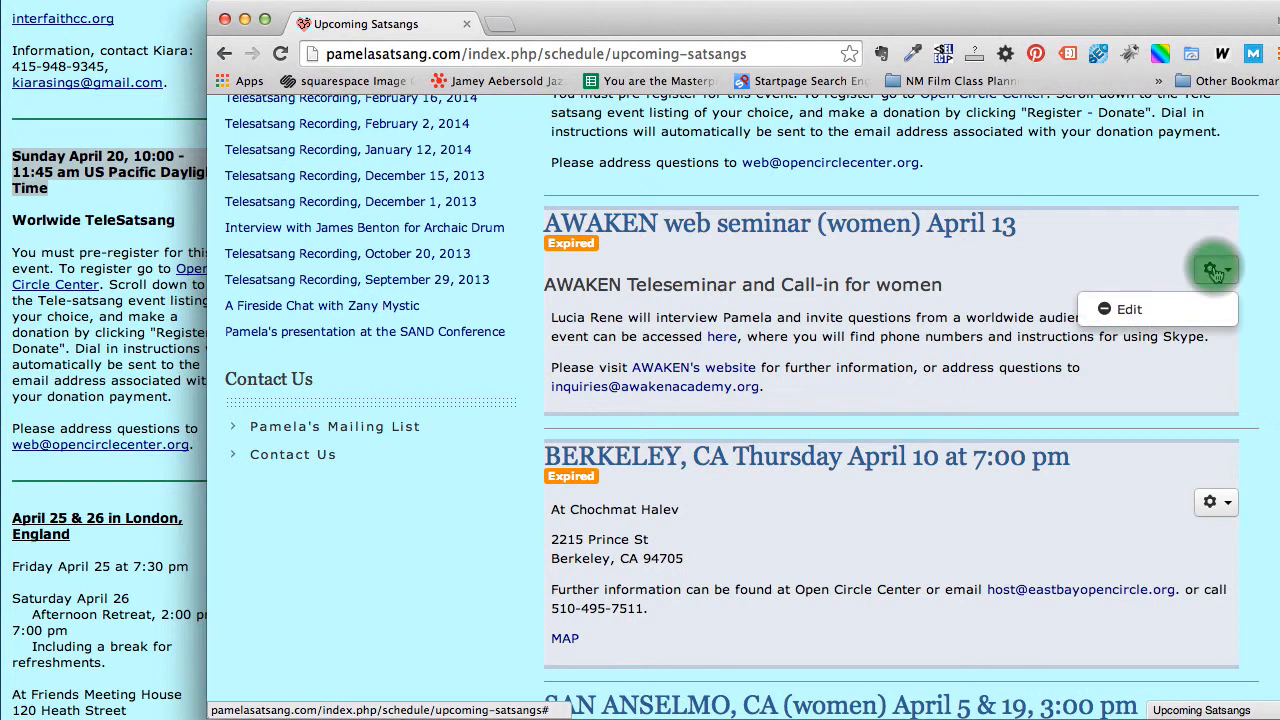
left_click(1122, 312)
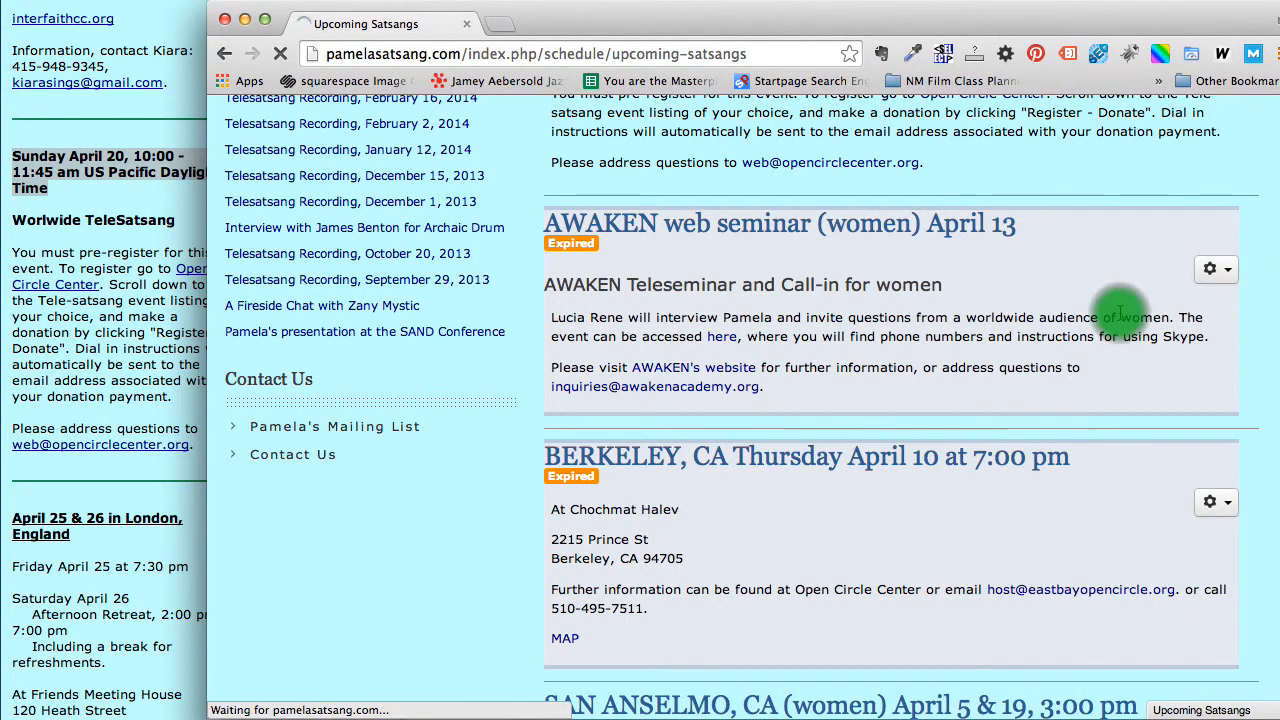
scroll(787, 494, "down", 6)
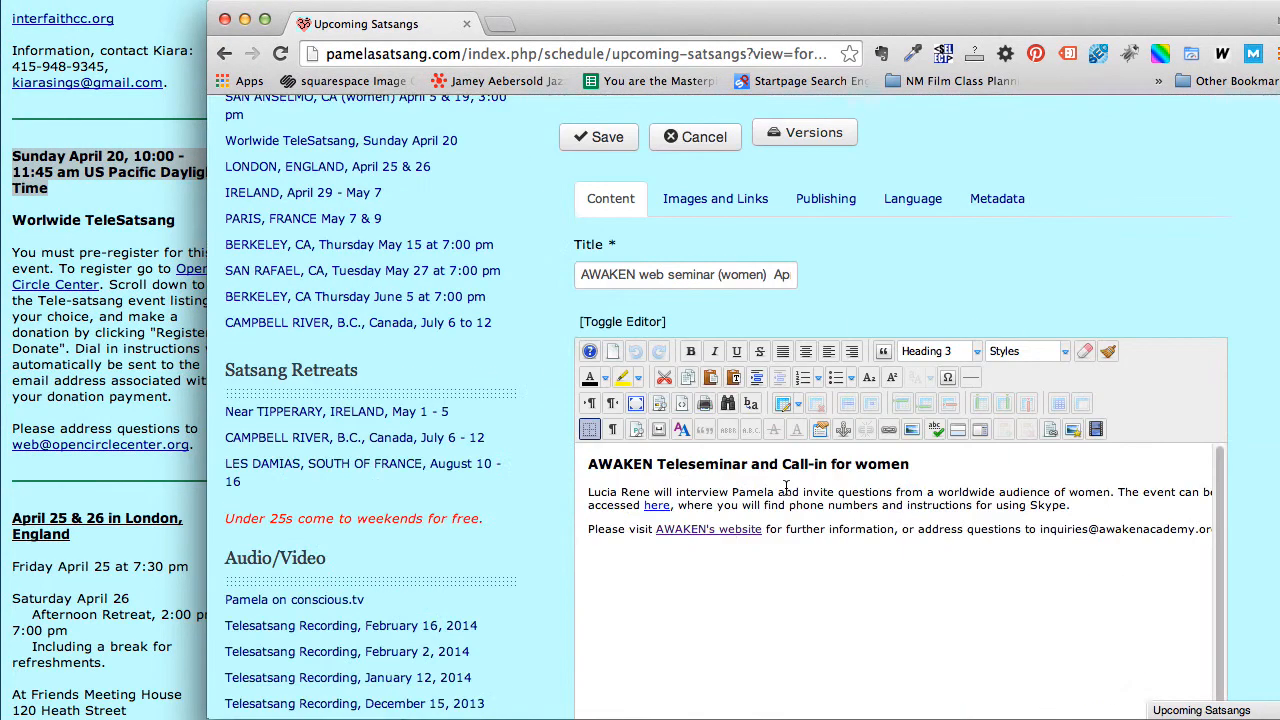
scroll(787, 488, "up", 6)
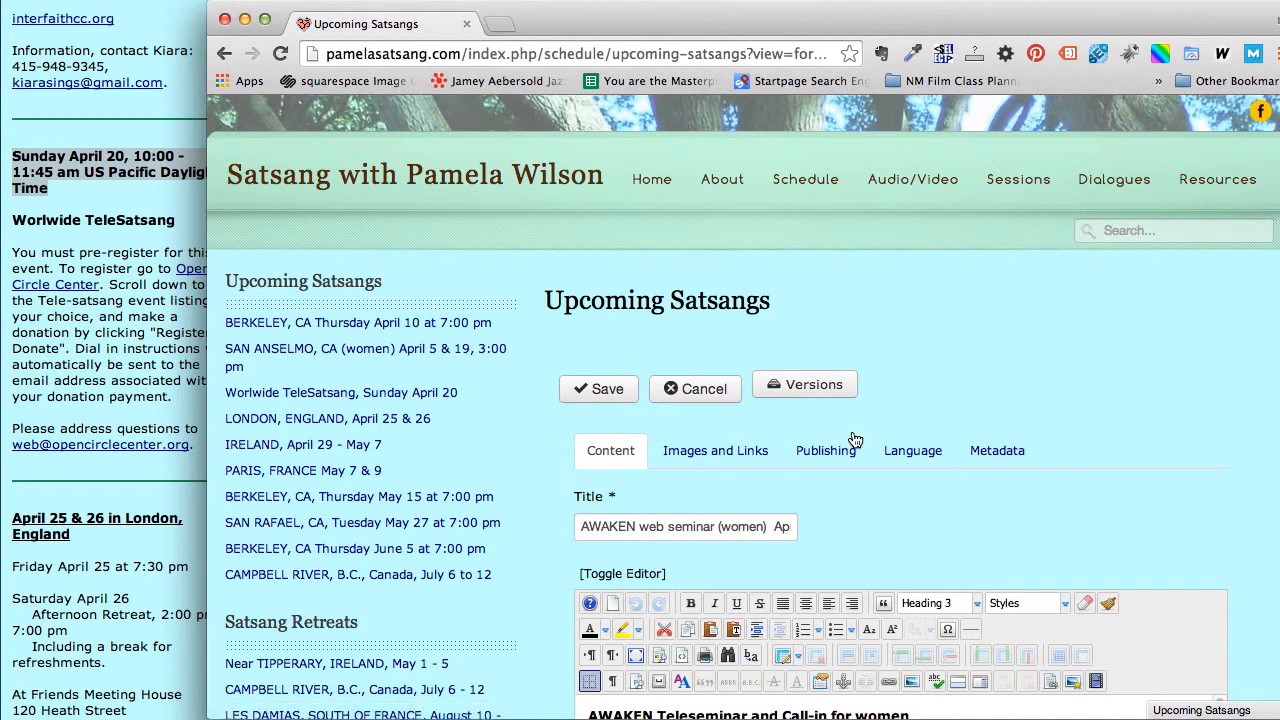
left_click(828, 450)
scroll(829, 445, "down", 5)
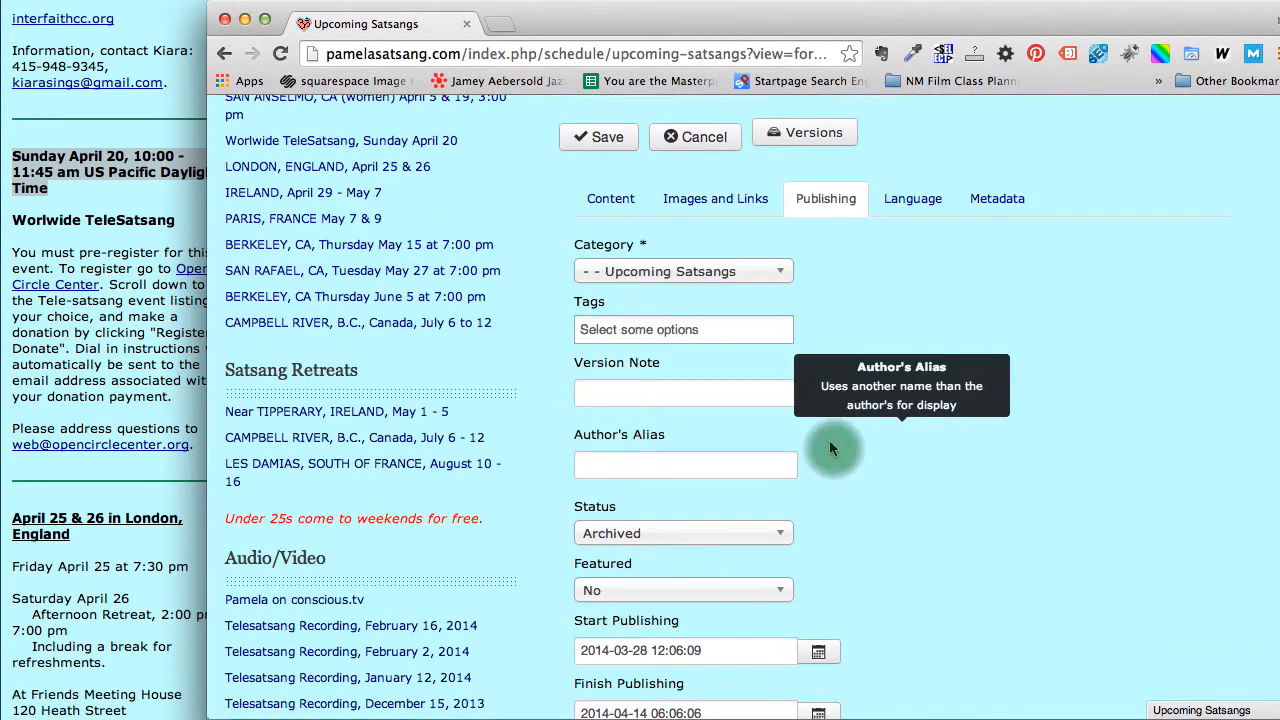
scroll(829, 443, "up", 5)
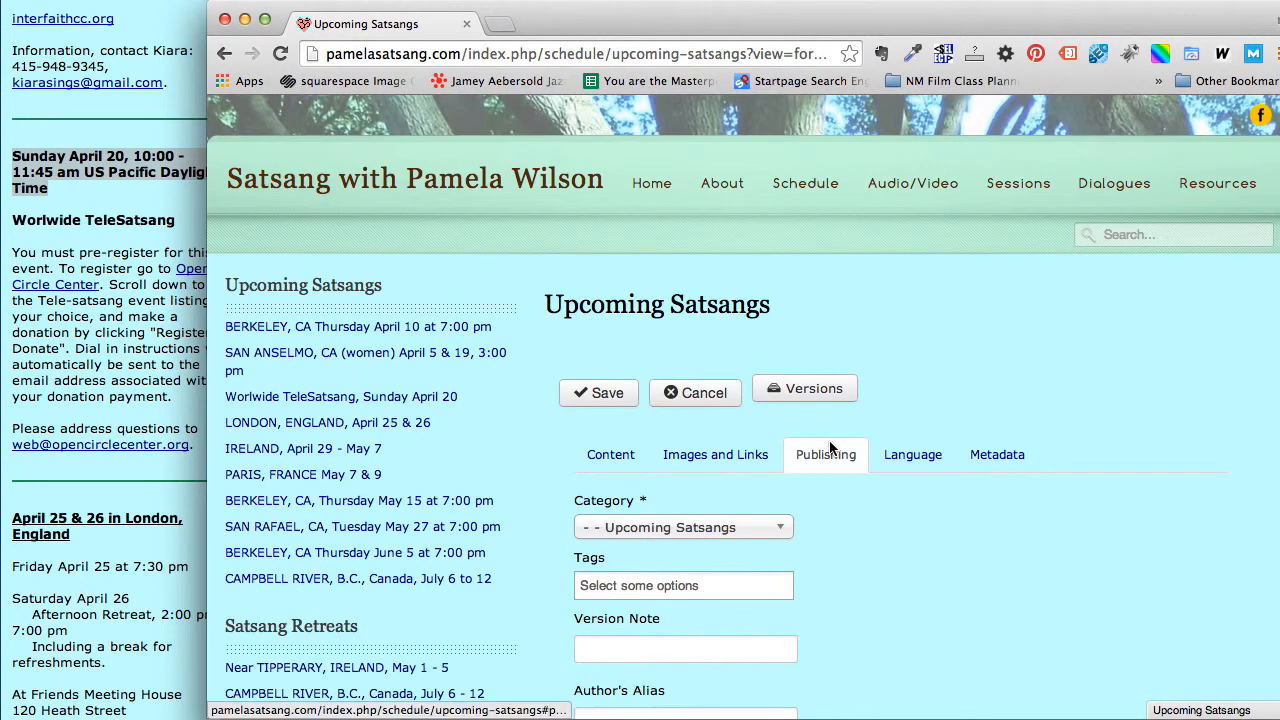
left_click(705, 398)
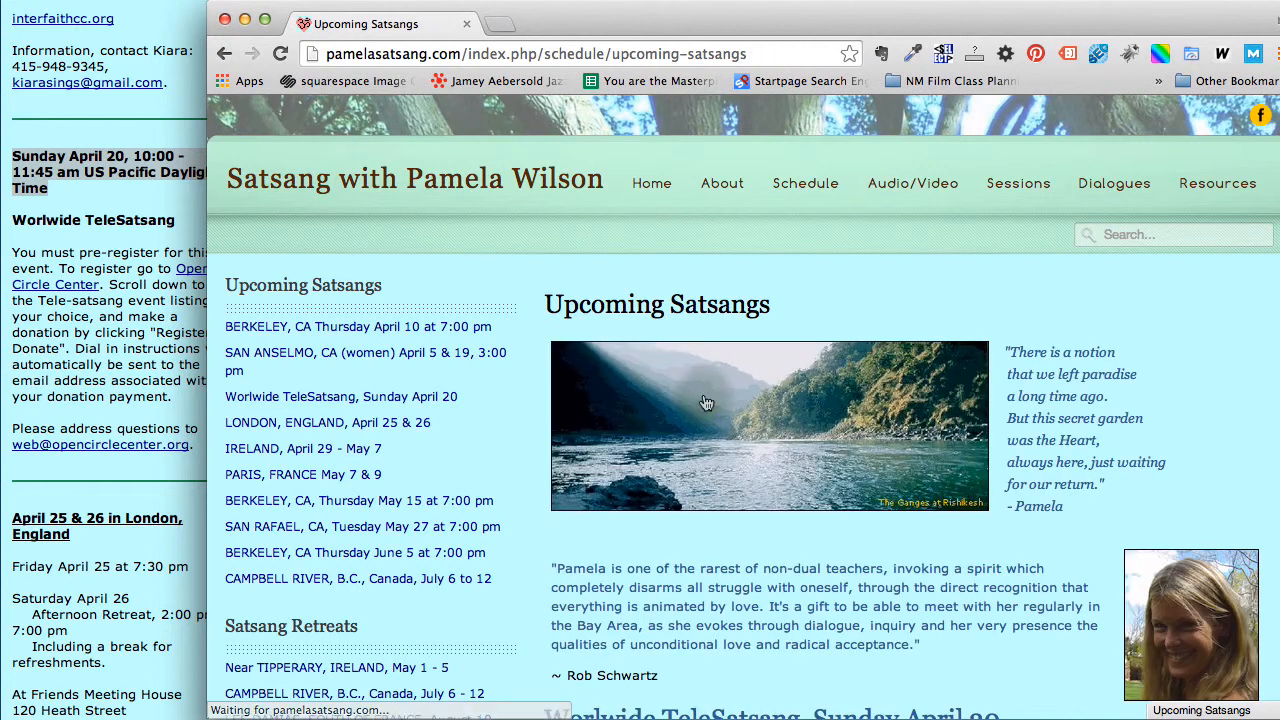
Set the Status of the AWAKEN web seminar (women) April 13 article to Trashed and save it.
scroll(770, 440, "down", 5)
scroll(777, 451, "down", 6)
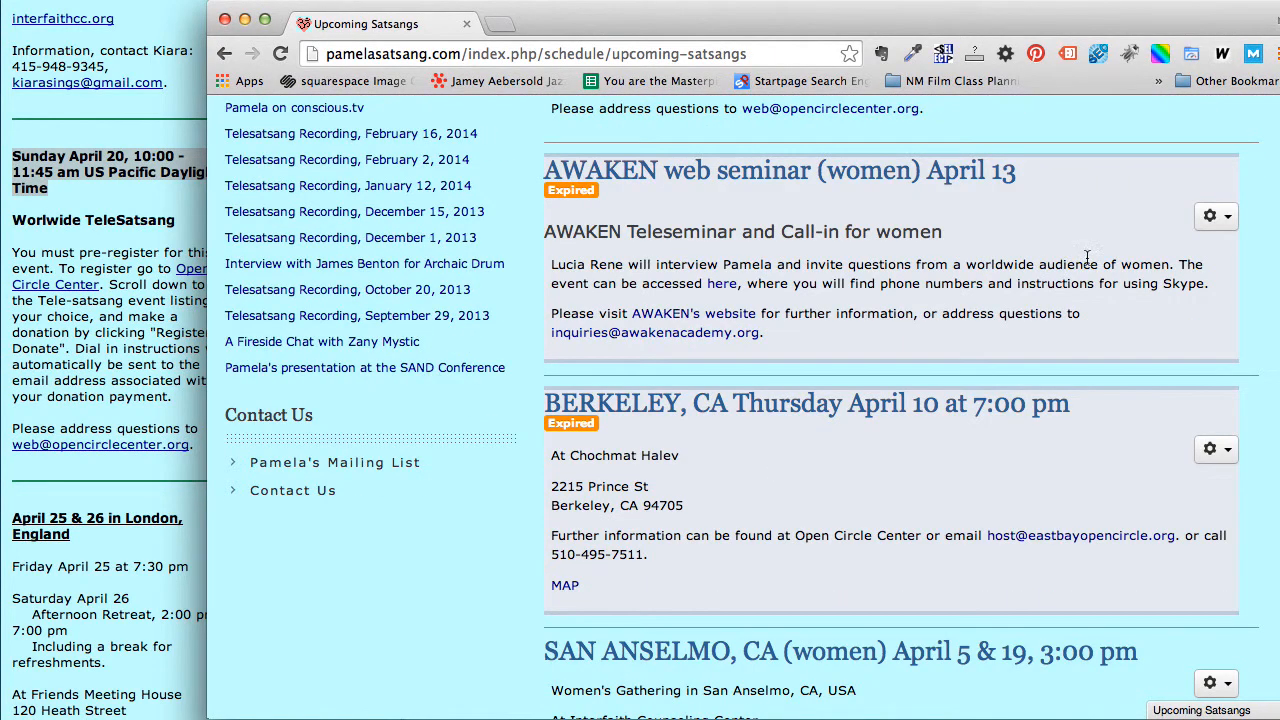
left_click(1229, 228)
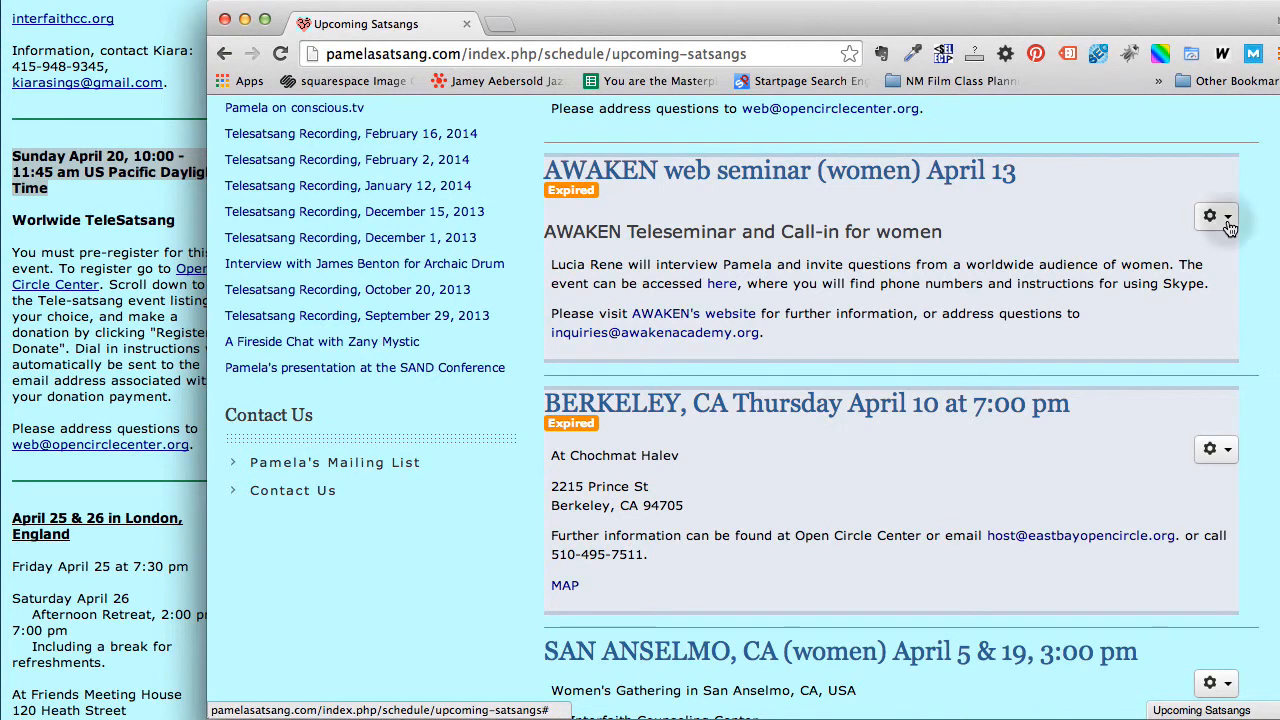
left_click(1128, 259)
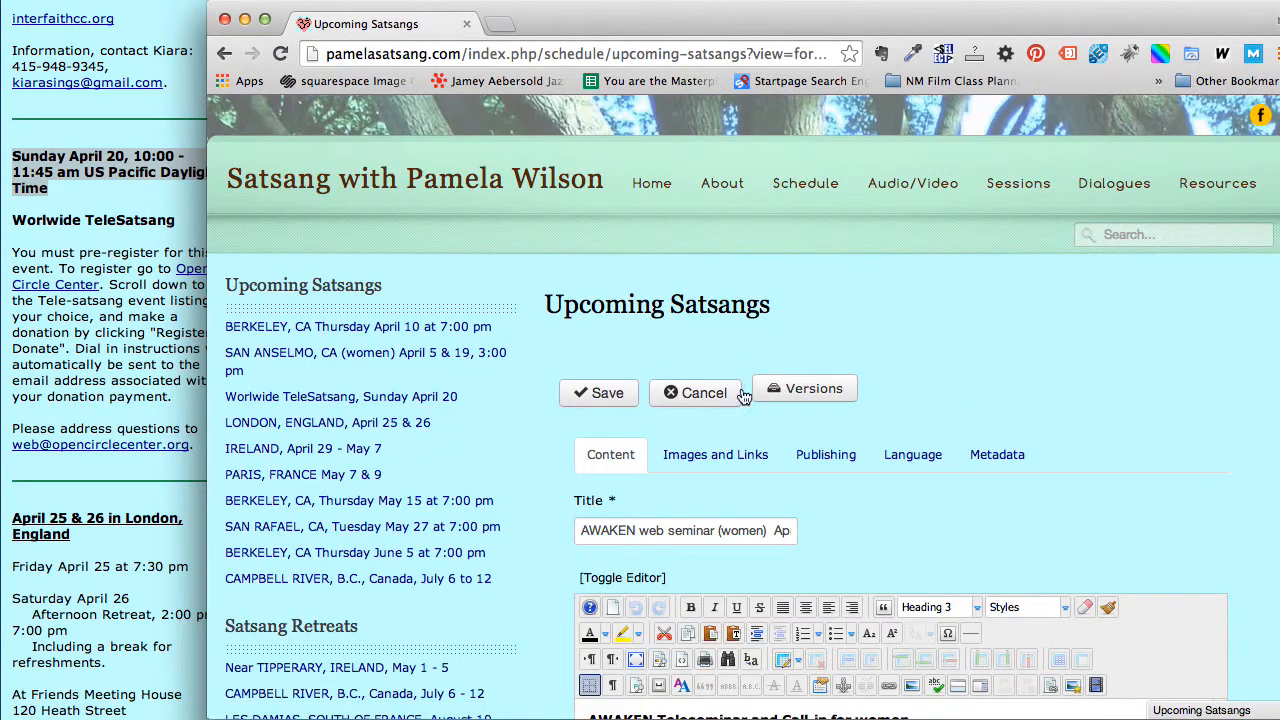
left_click(823, 458)
scroll(780, 460, "down", 5)
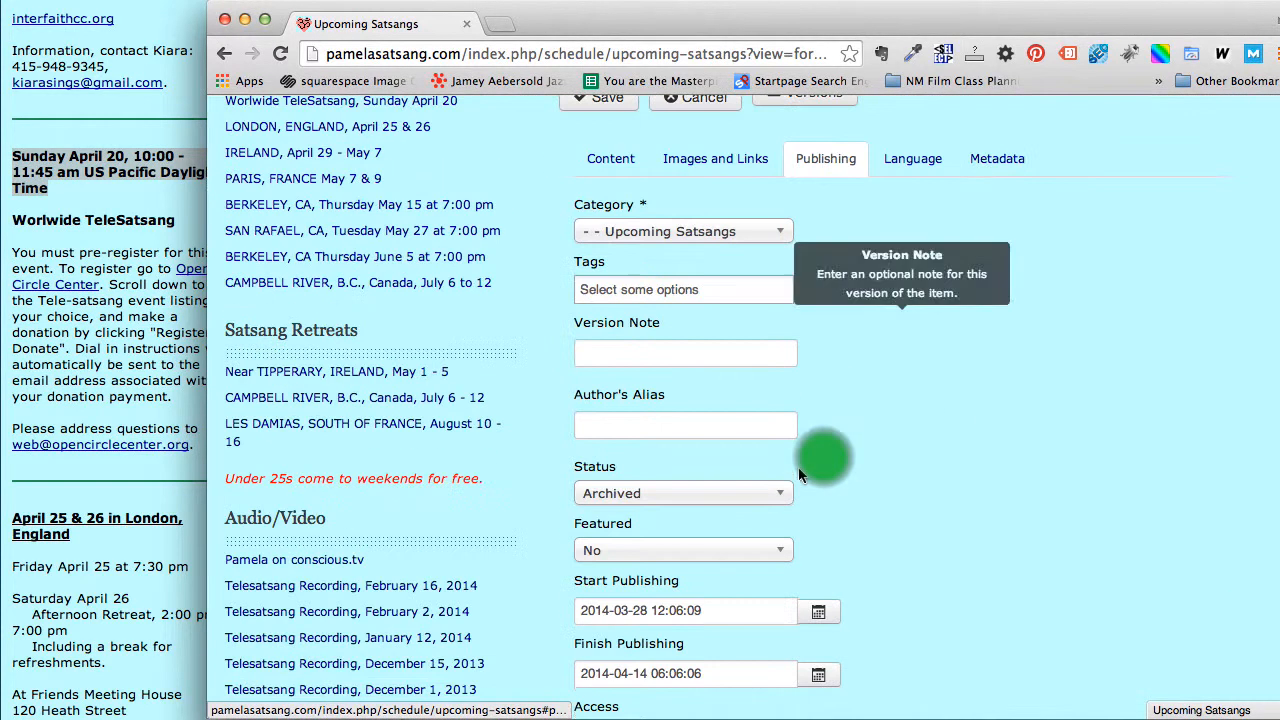
left_click(735, 493)
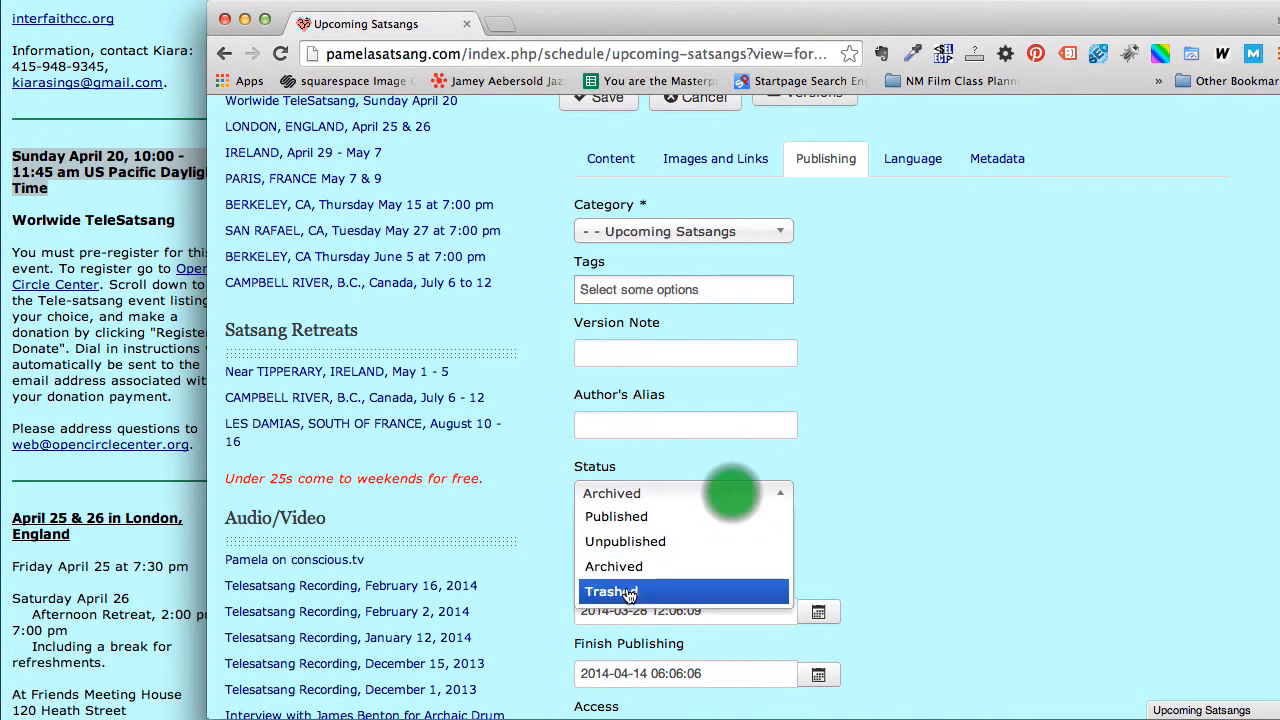
left_click(690, 591)
scroll(934, 496, "up", 5)
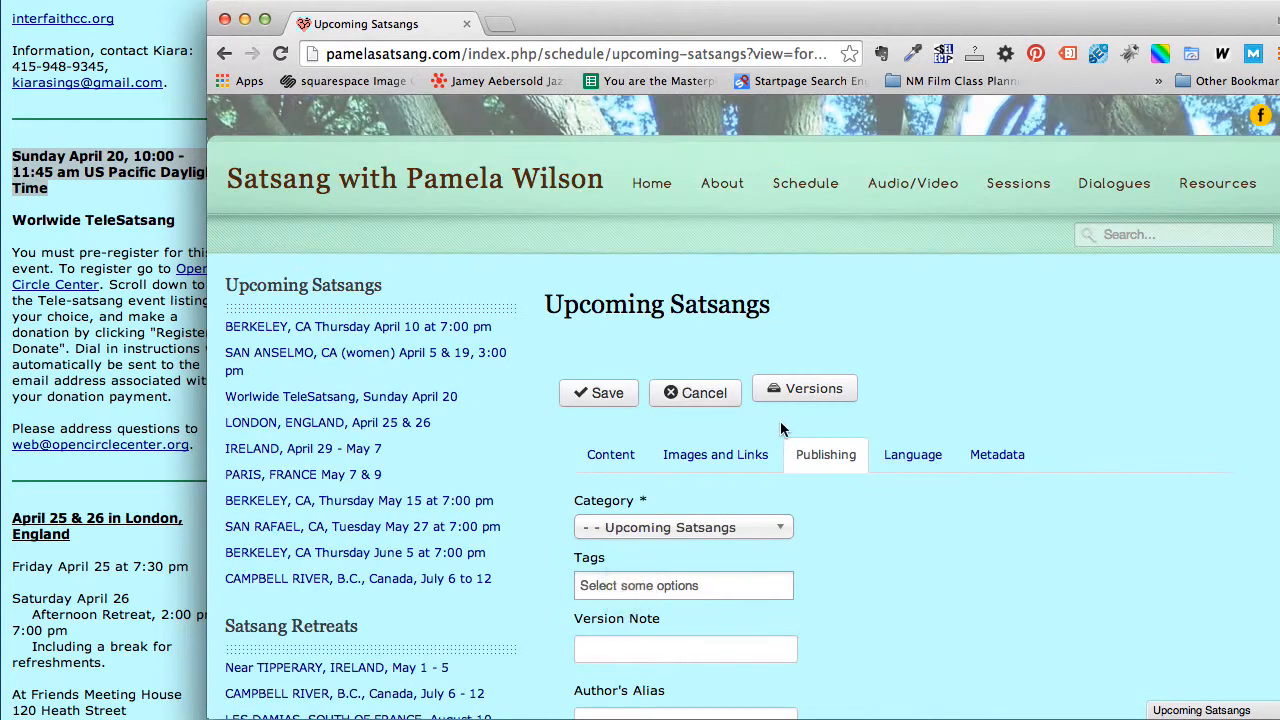
left_click(599, 393)
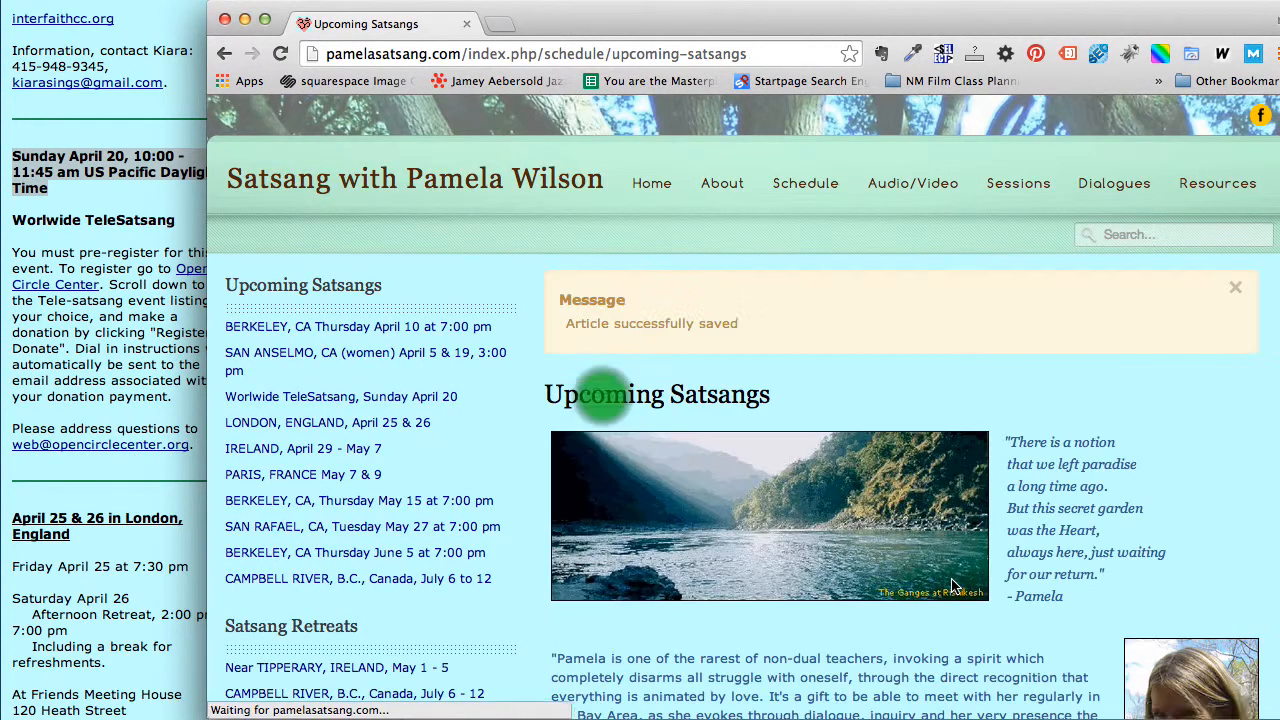
Edit the expired BERKELEY, CA Thursday April 10 article, set its Status to Trashed in the publishing settings and save it.
scroll(948, 569, "down", 5)
scroll(956, 555, "down", 5)
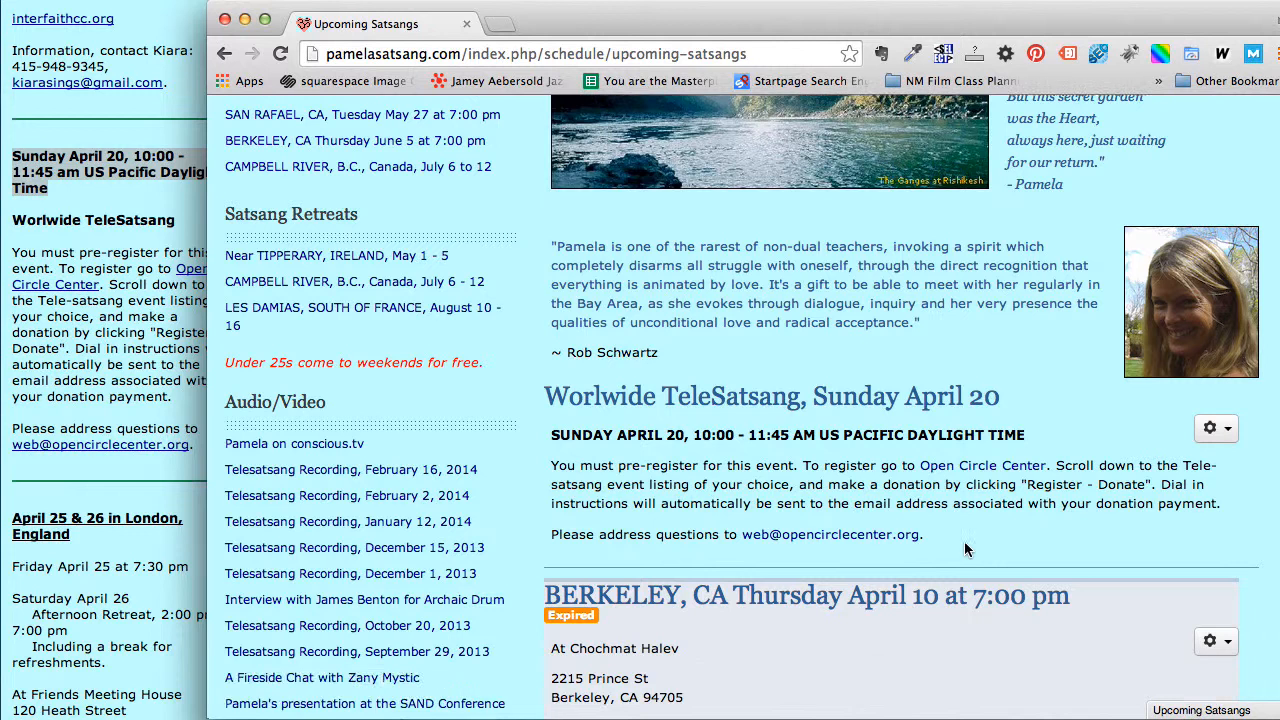
left_click(1225, 316)
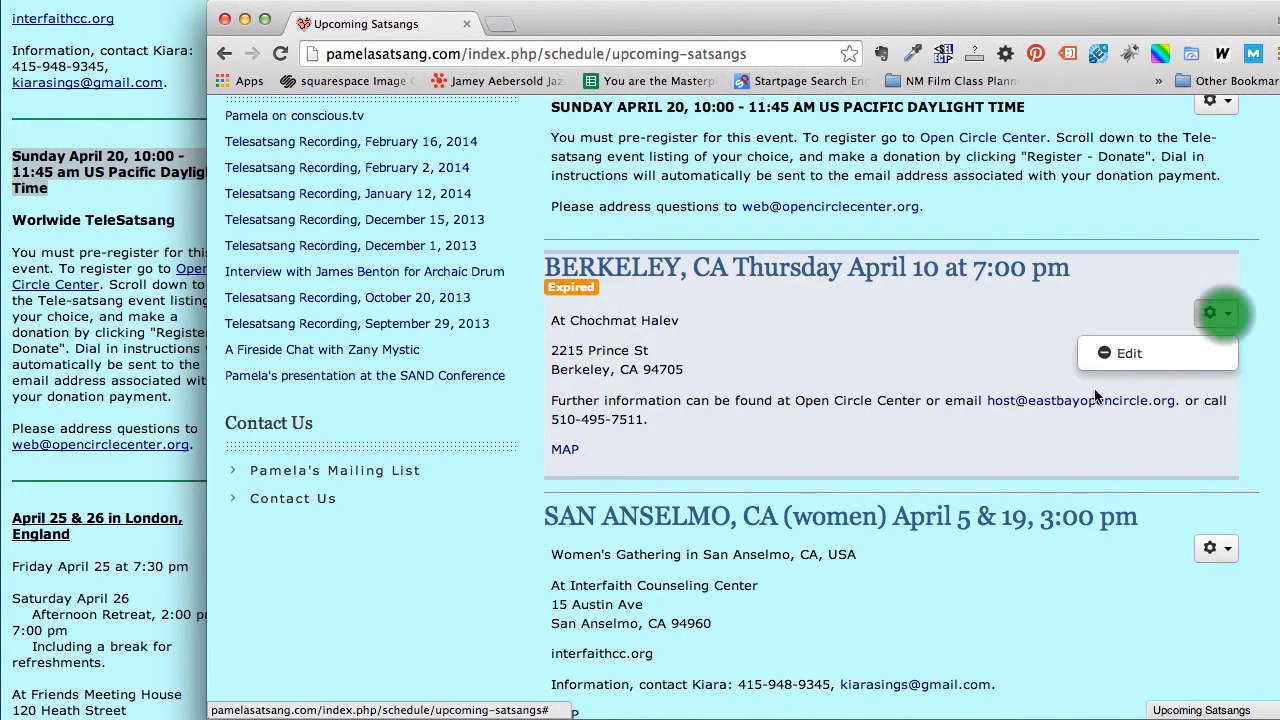
left_click(1142, 354)
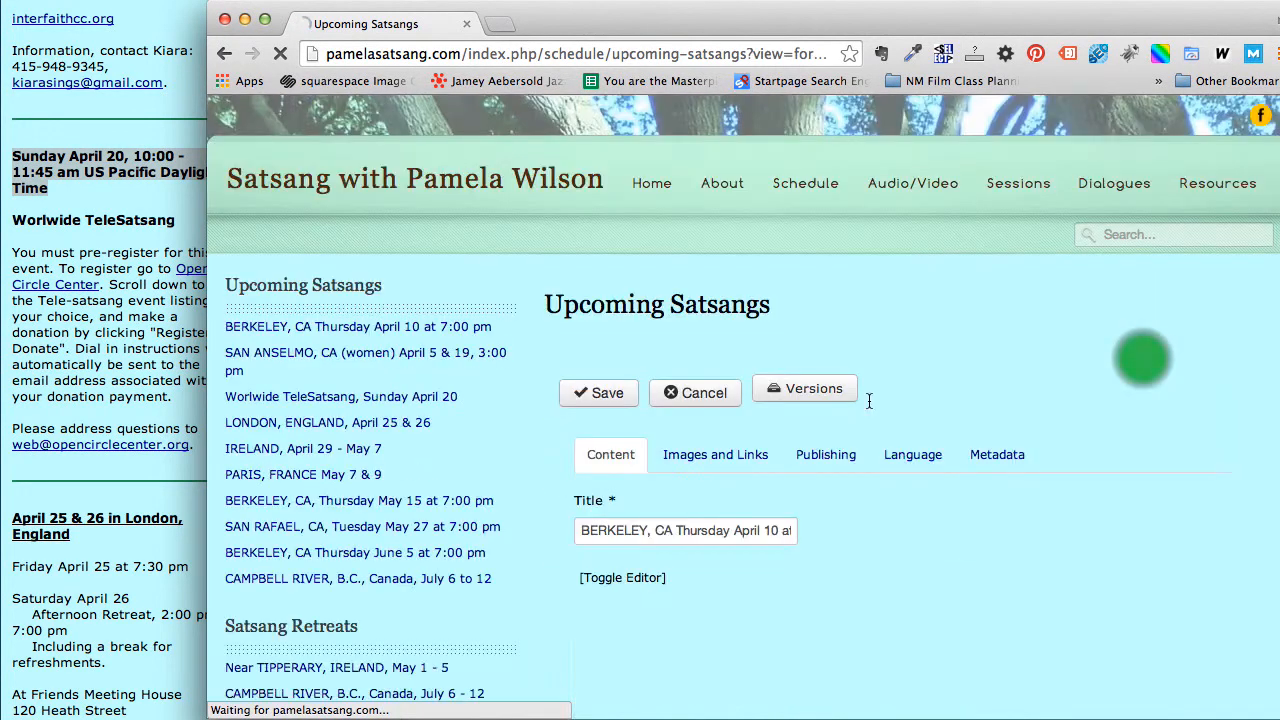
scroll(805, 498, "down", 4)
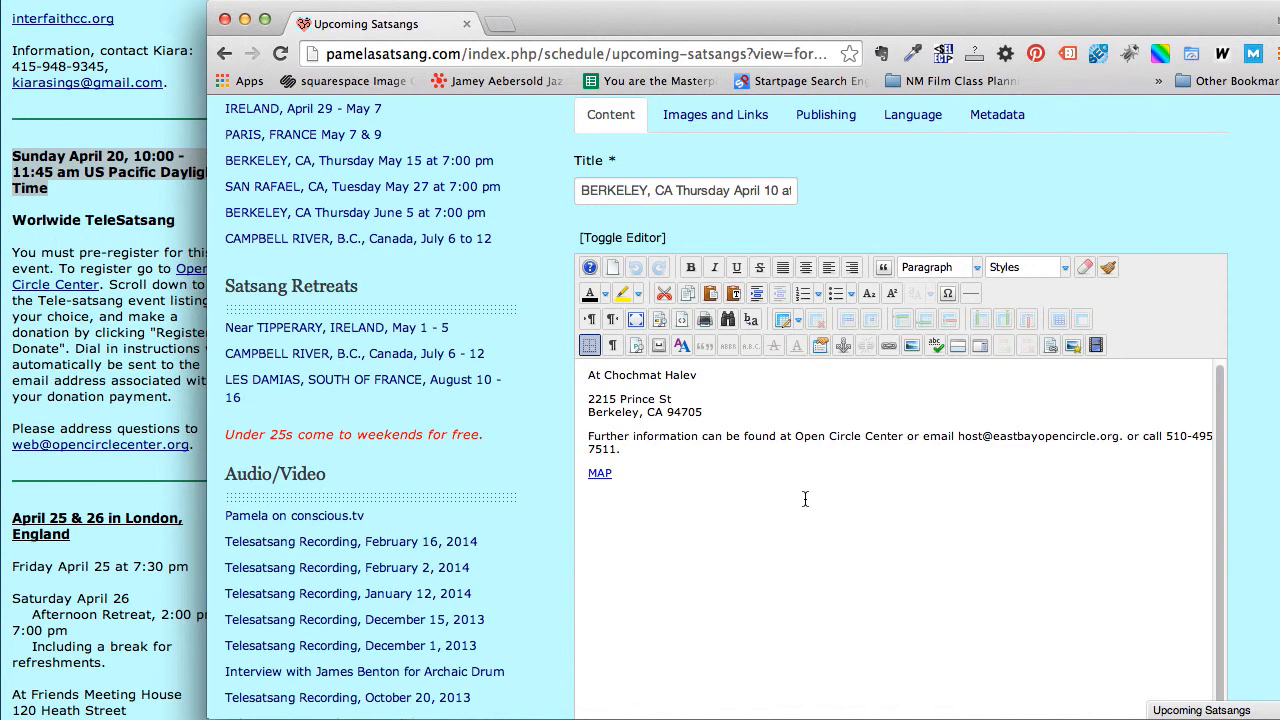
scroll(805, 498, "up", 4)
left_click(826, 442)
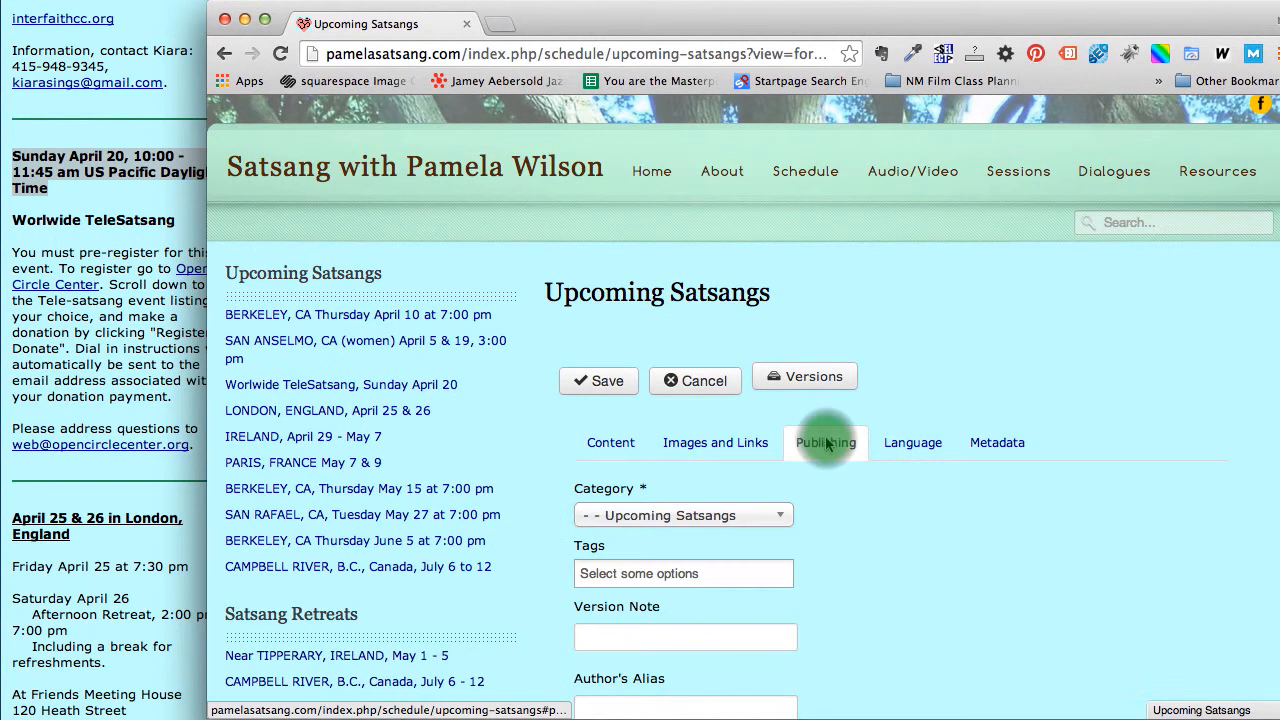
scroll(826, 442, "down", 4)
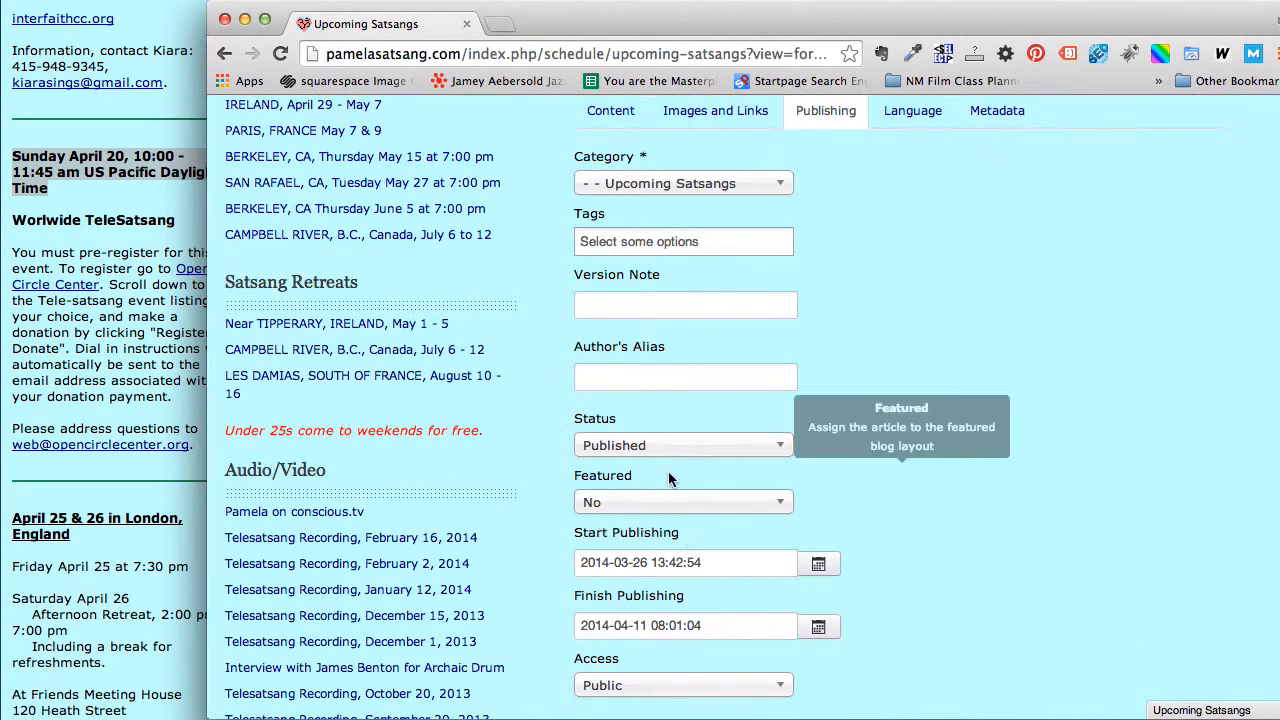
left_click(655, 445)
left_click(623, 545)
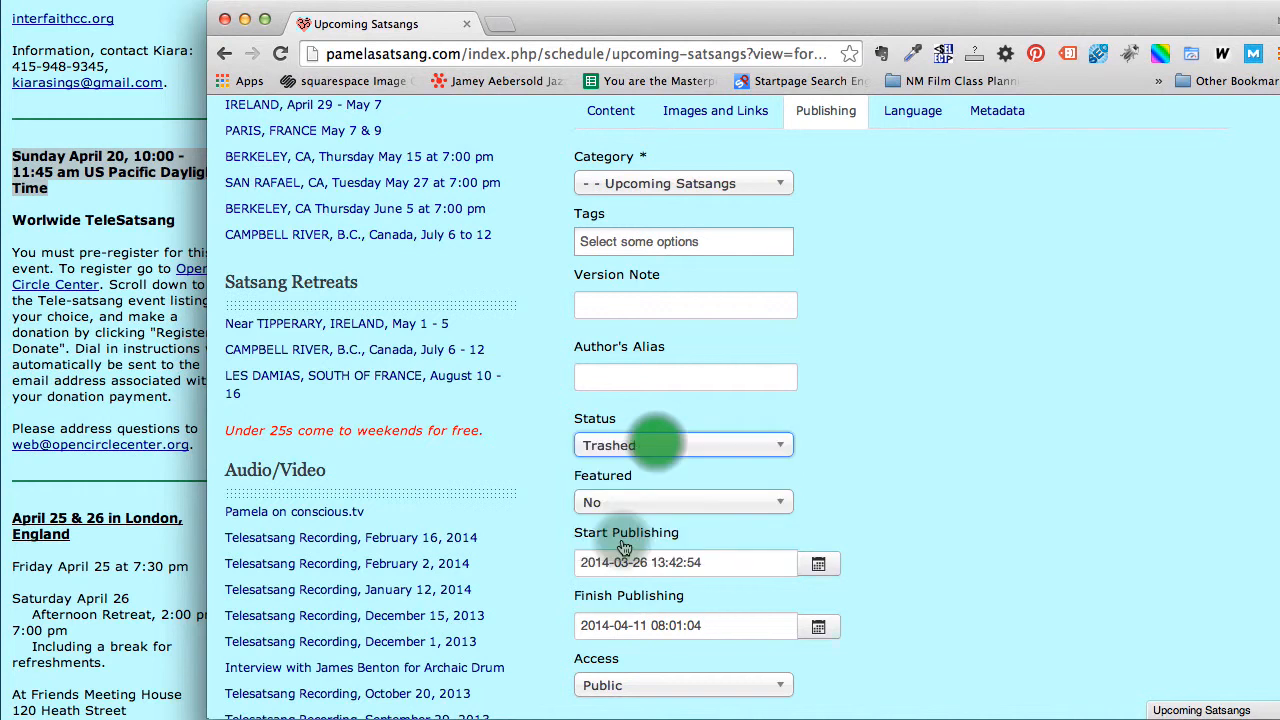
scroll(623, 545, "up", 2)
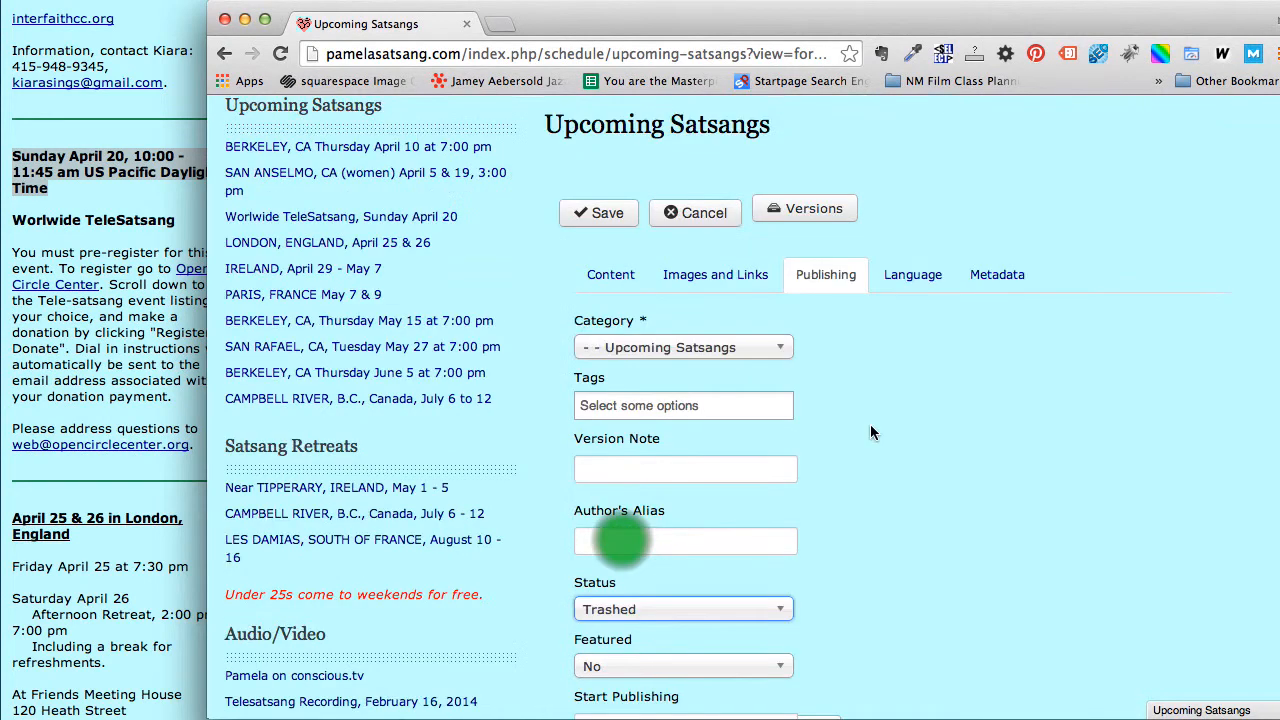
left_click(592, 218)
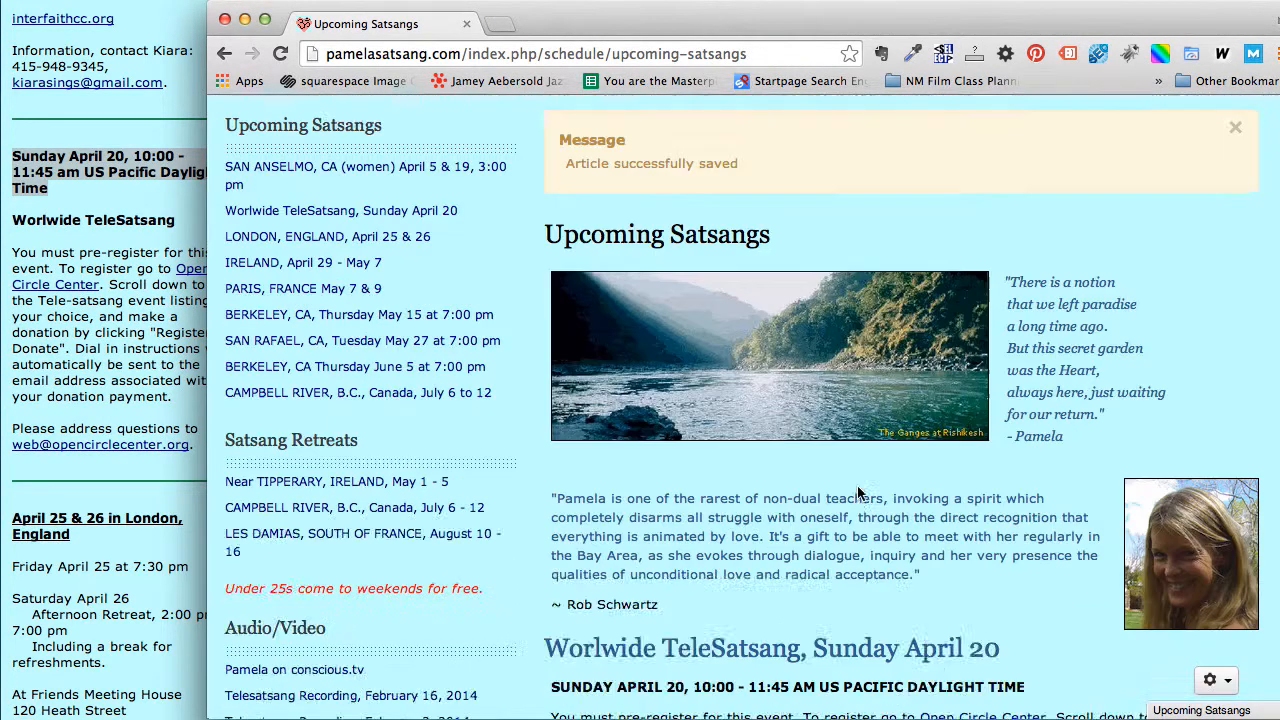
Review the Upcoming Satsangs listing from the Worlwide TeleSatsang entry through to the Campbell River entry.
scroll(857, 492, "down", 10)
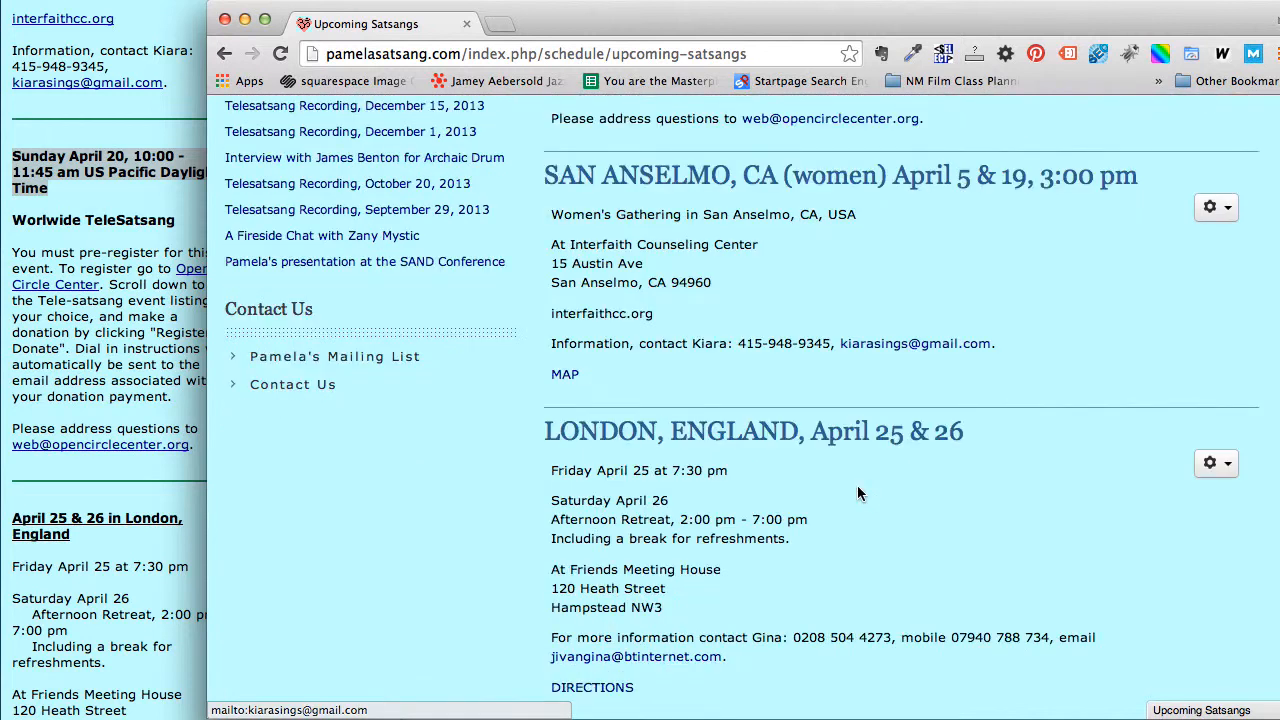
scroll(857, 492, "down", 15)
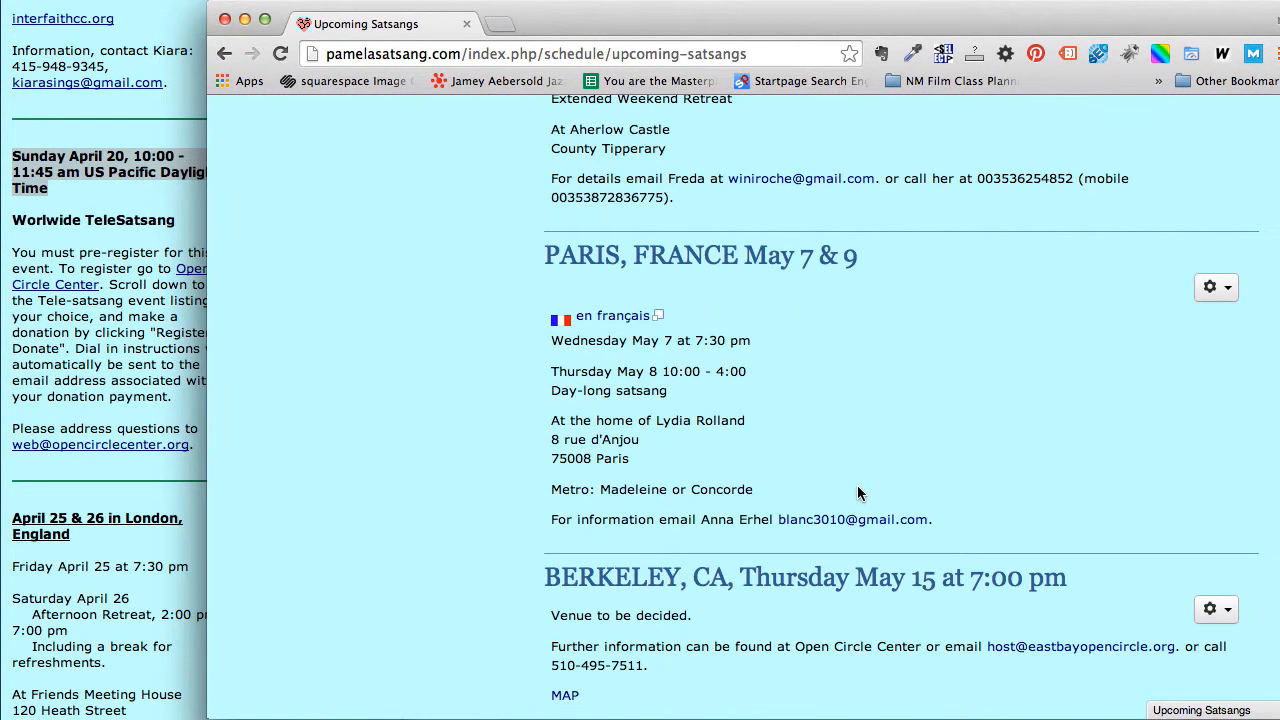
scroll(857, 492, "up", 20)
scroll(857, 492, "down", 5)
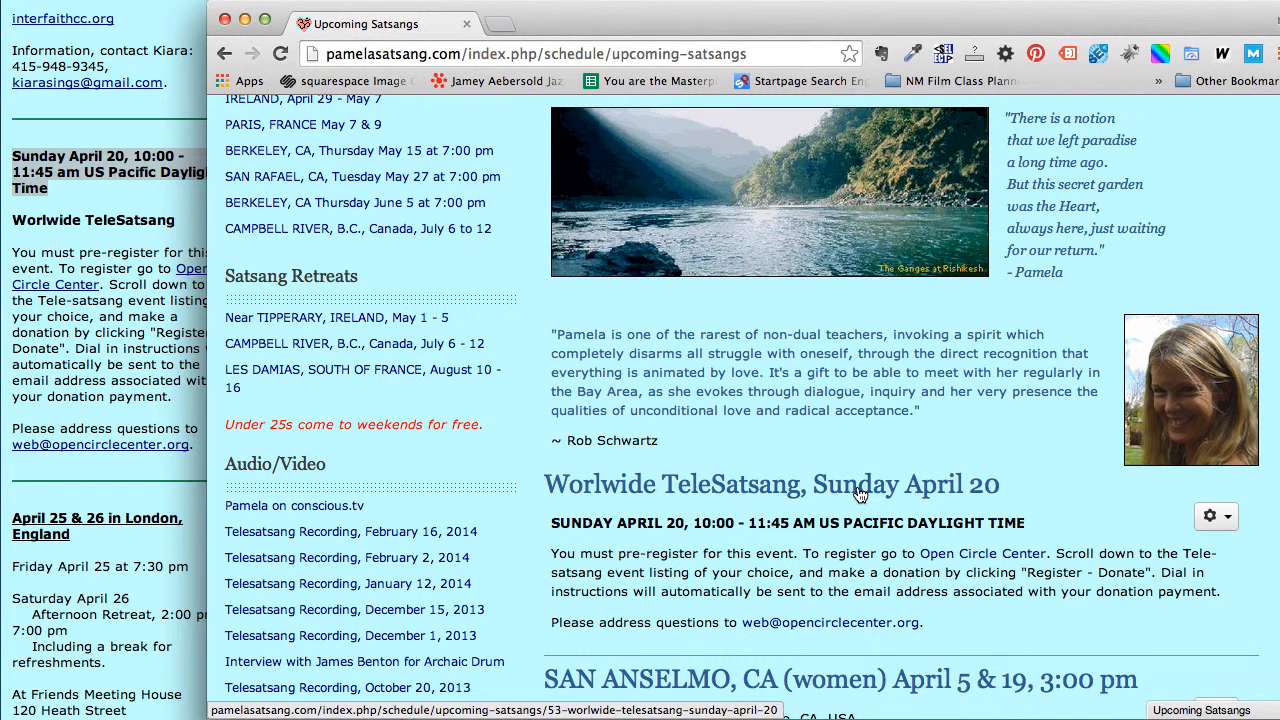
scroll(860, 494, "up", 4)
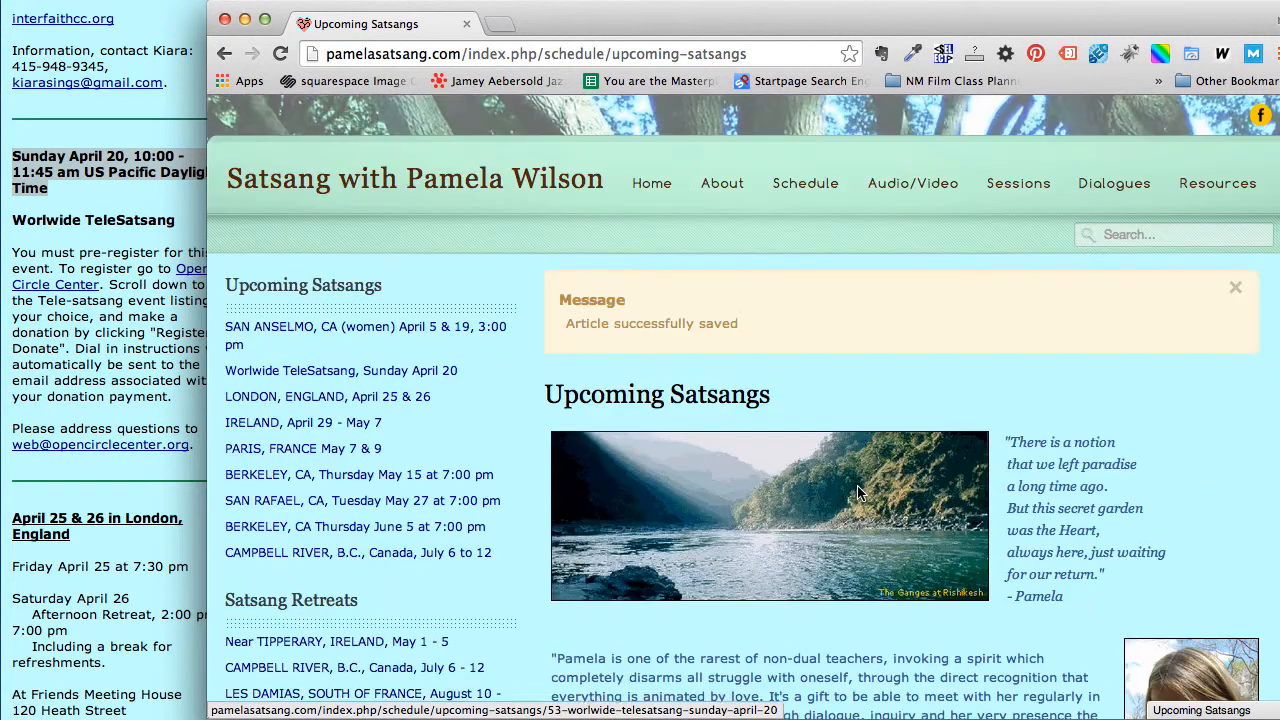
scroll(717, 286, "down", 12)
scroll(738, 322, "down", 15)
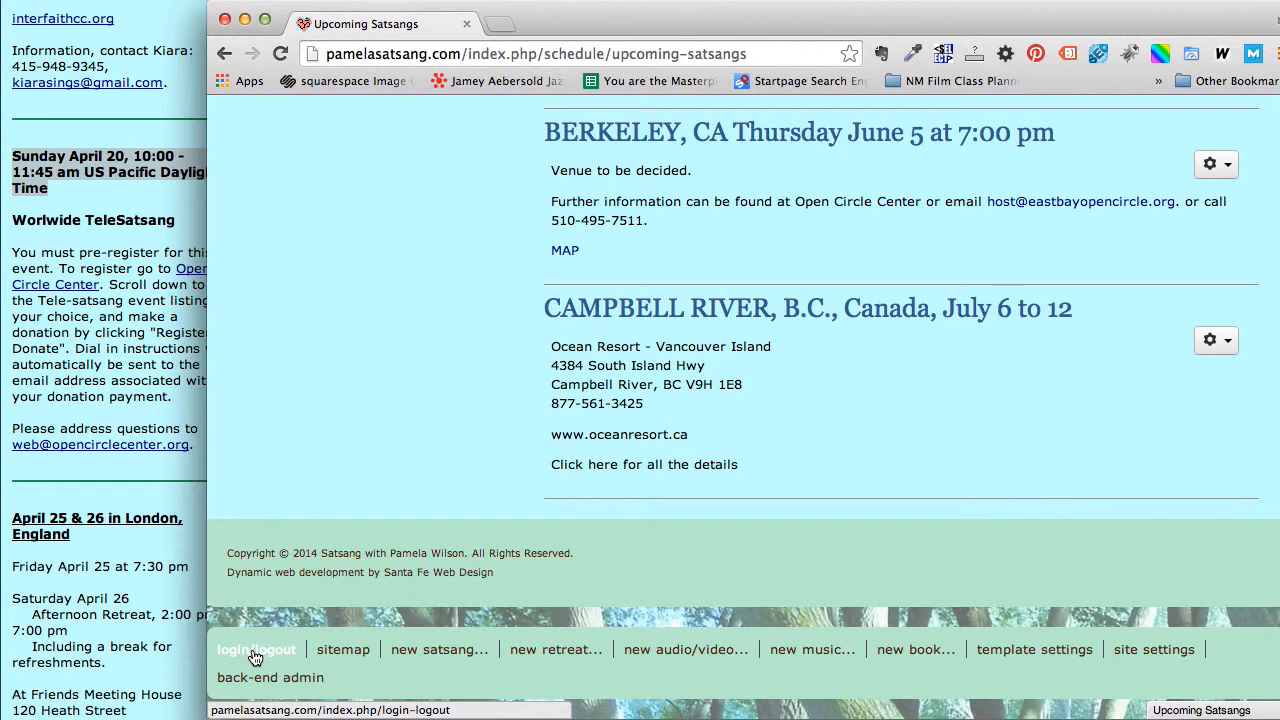
Open the sitemap and capture a screenshot of the Worlwide TeleSatsang, Sunday April 20 entry under Upcoming Satsangs.
left_click(343, 652)
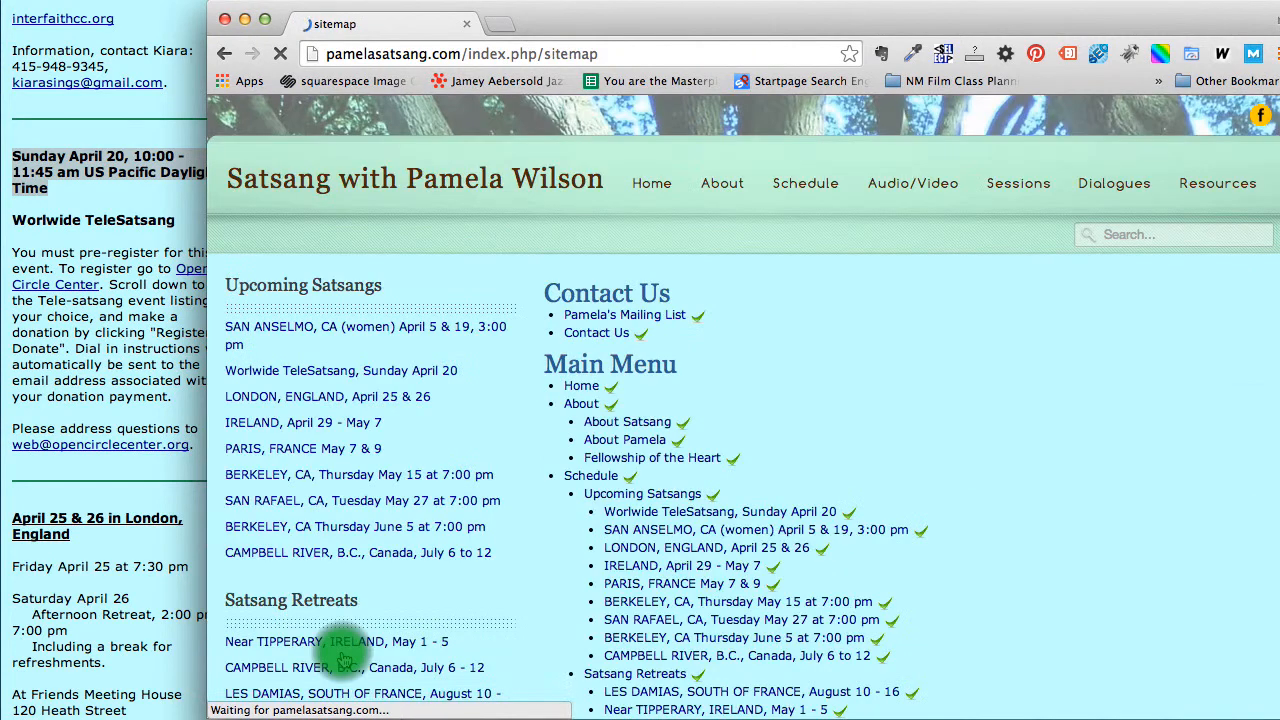
scroll(812, 440, "down", 2)
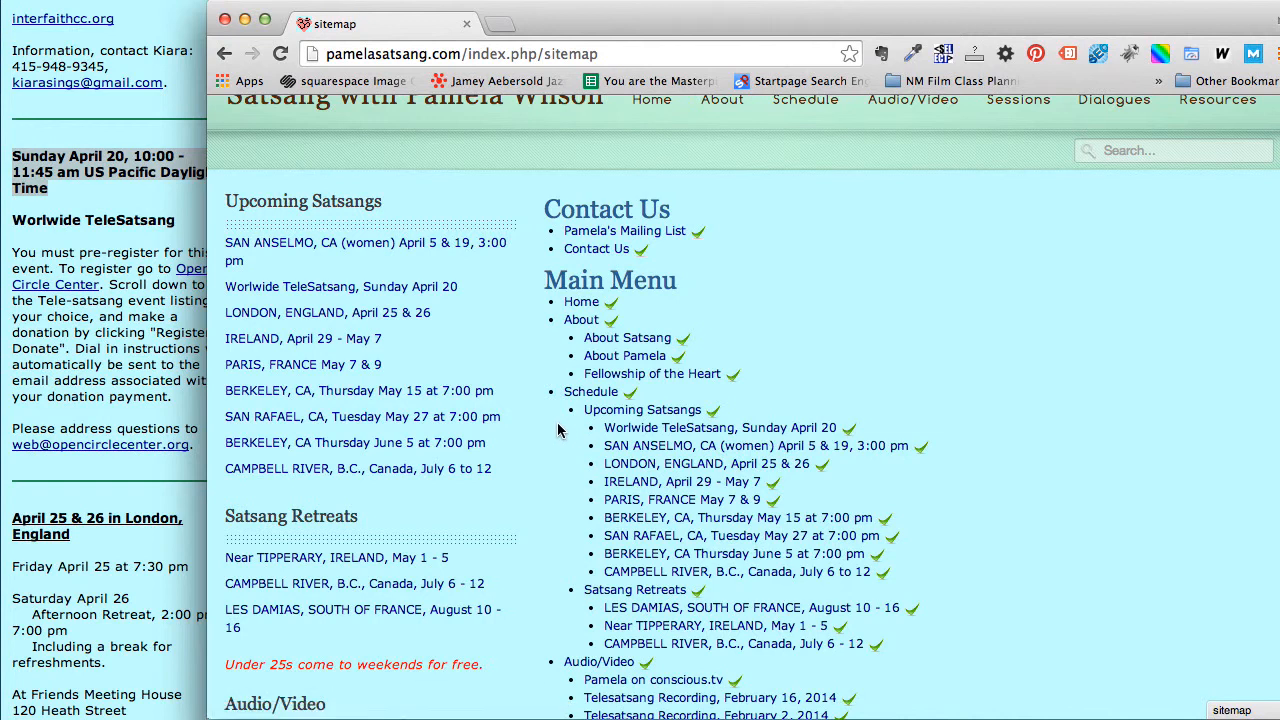
key("super+shift+4")
mouse_move(586, 414)
left_mouse_down()
mouse_move(885, 450)
mouse_move(868, 440)
left_mouse_up()
scroll(708, 675, "down", 1)
scroll(708, 675, "down", 2)
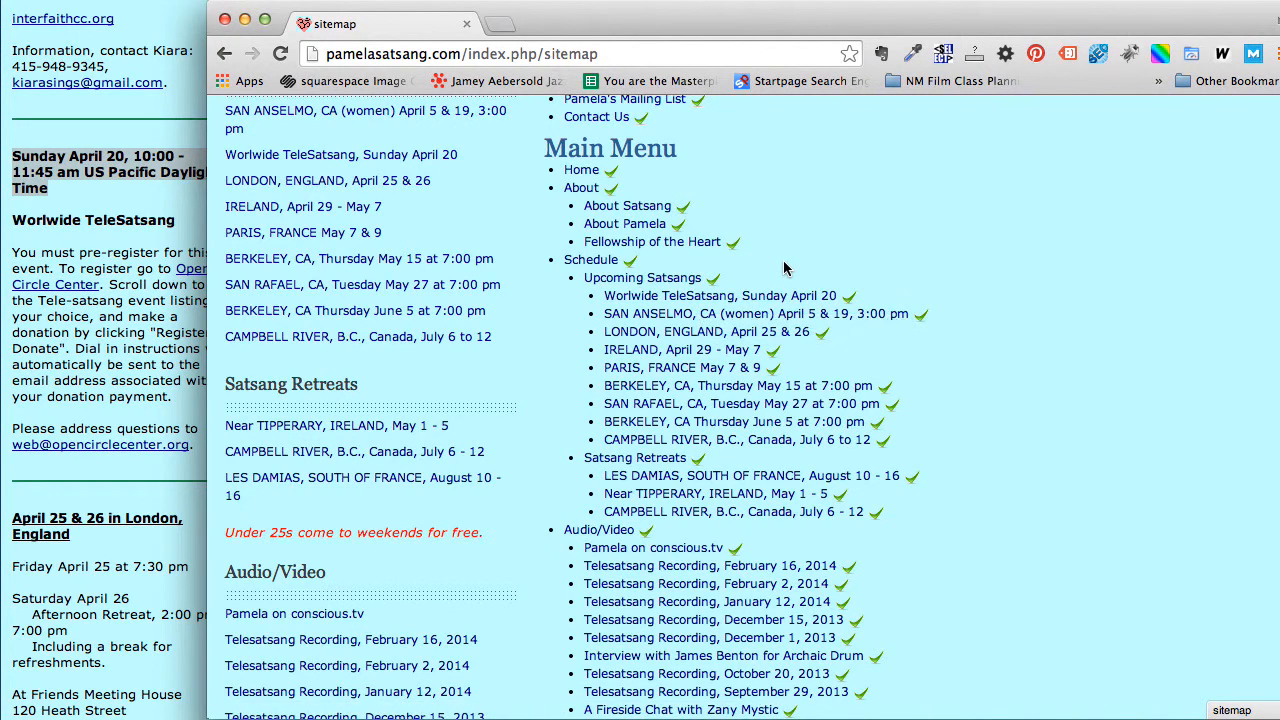
Go to the login/logout page and log out of the site.
scroll(784, 268, "down", 10)
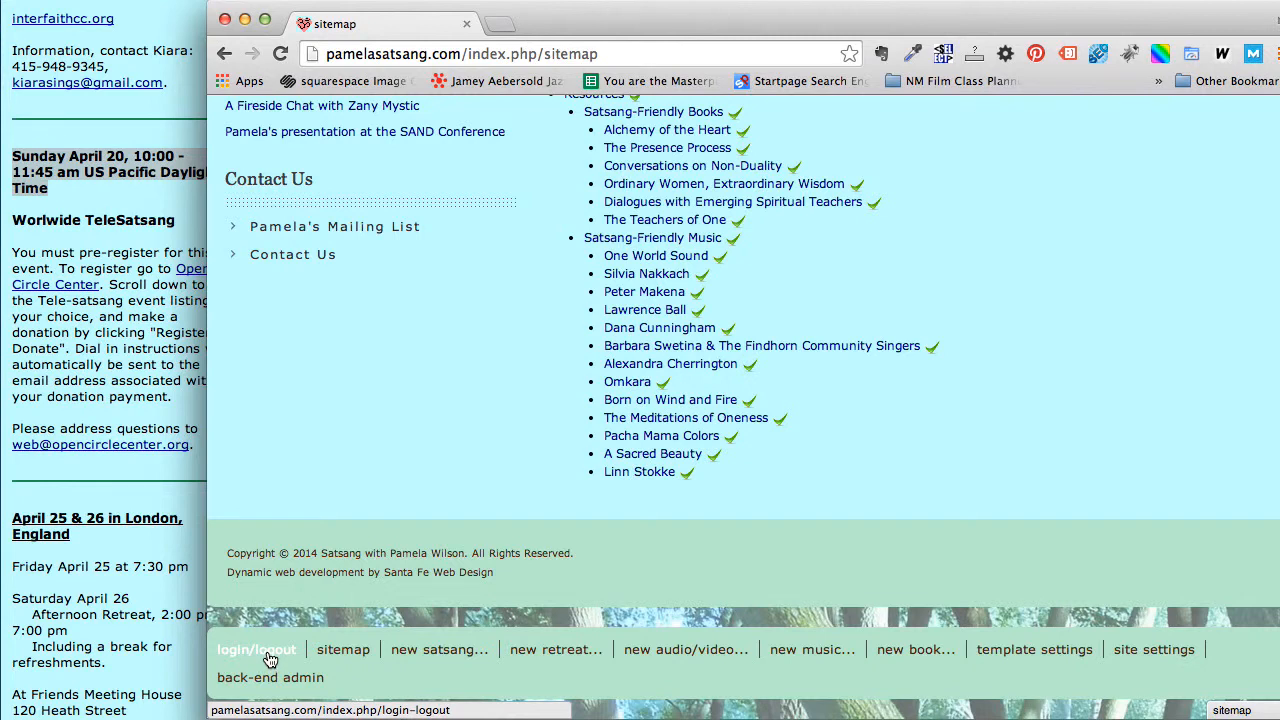
left_click(267, 652)
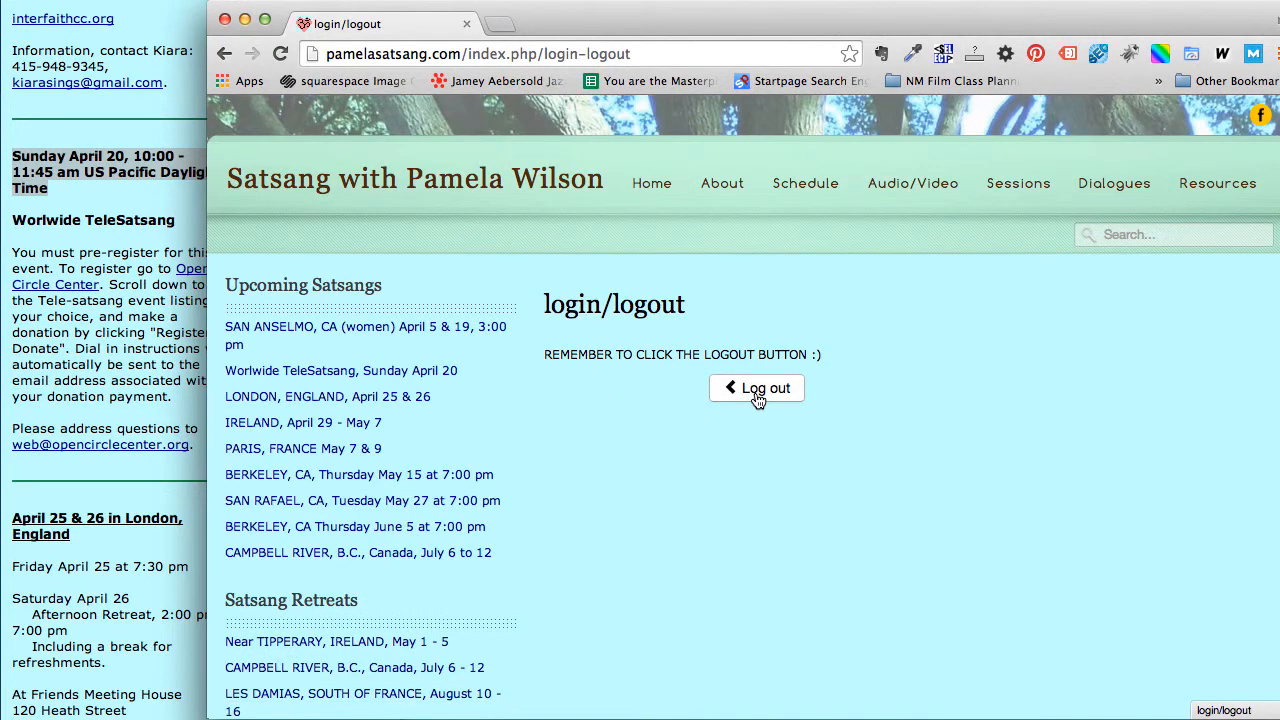
left_click(757, 392)
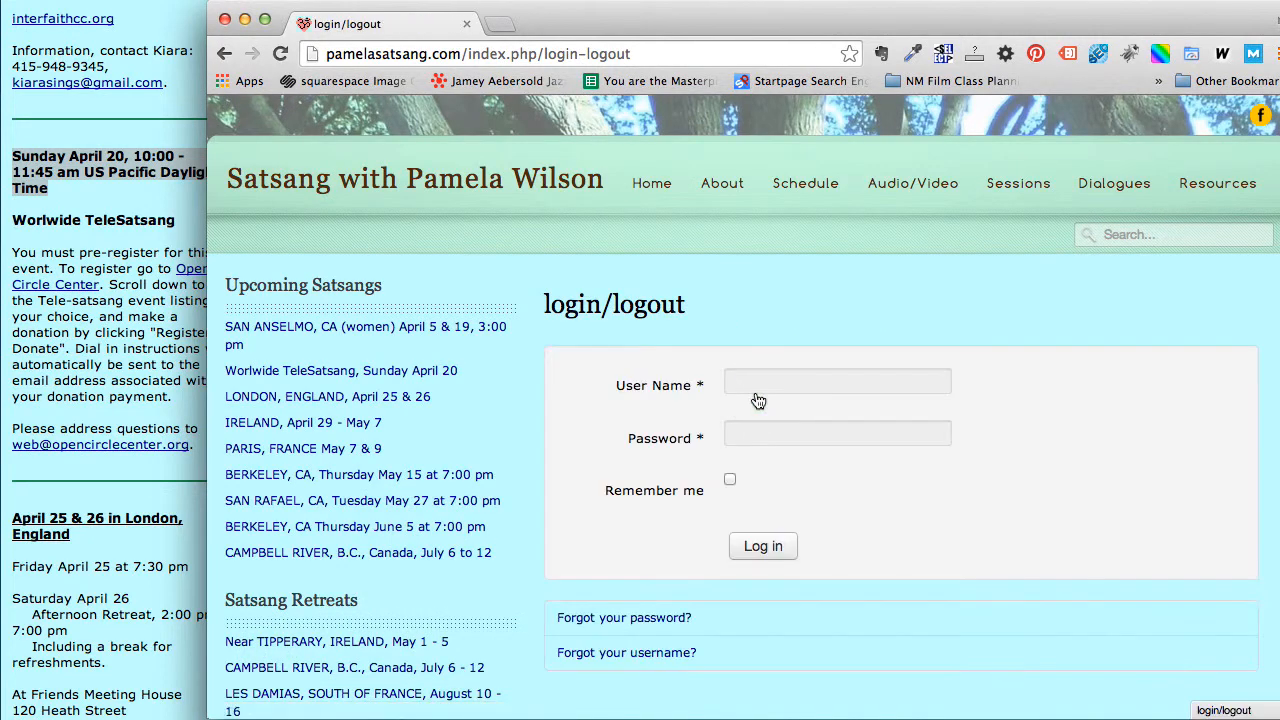
scroll(690, 480, "down", 1)
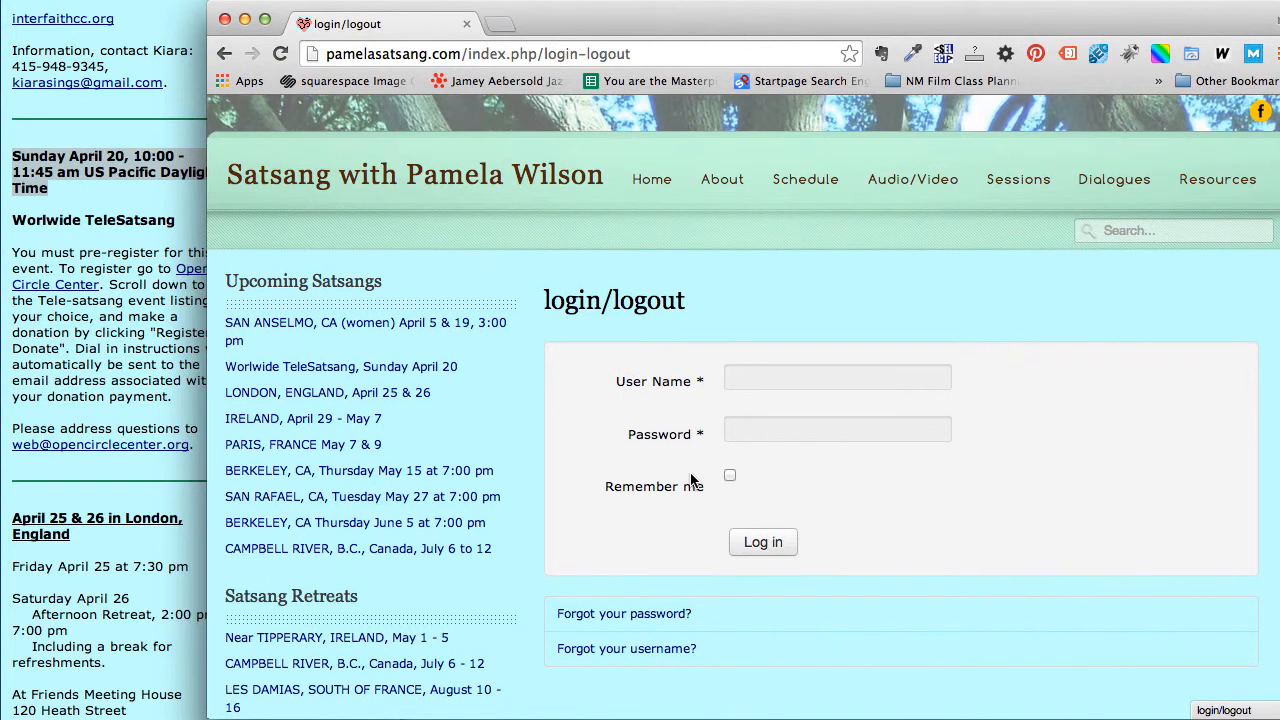
Open the Upcoming Satsangs page as a logged-out visitor and examine the TeleSatsang, San Anselmo, London and Ireland entries.
mouse_move(786, 210)
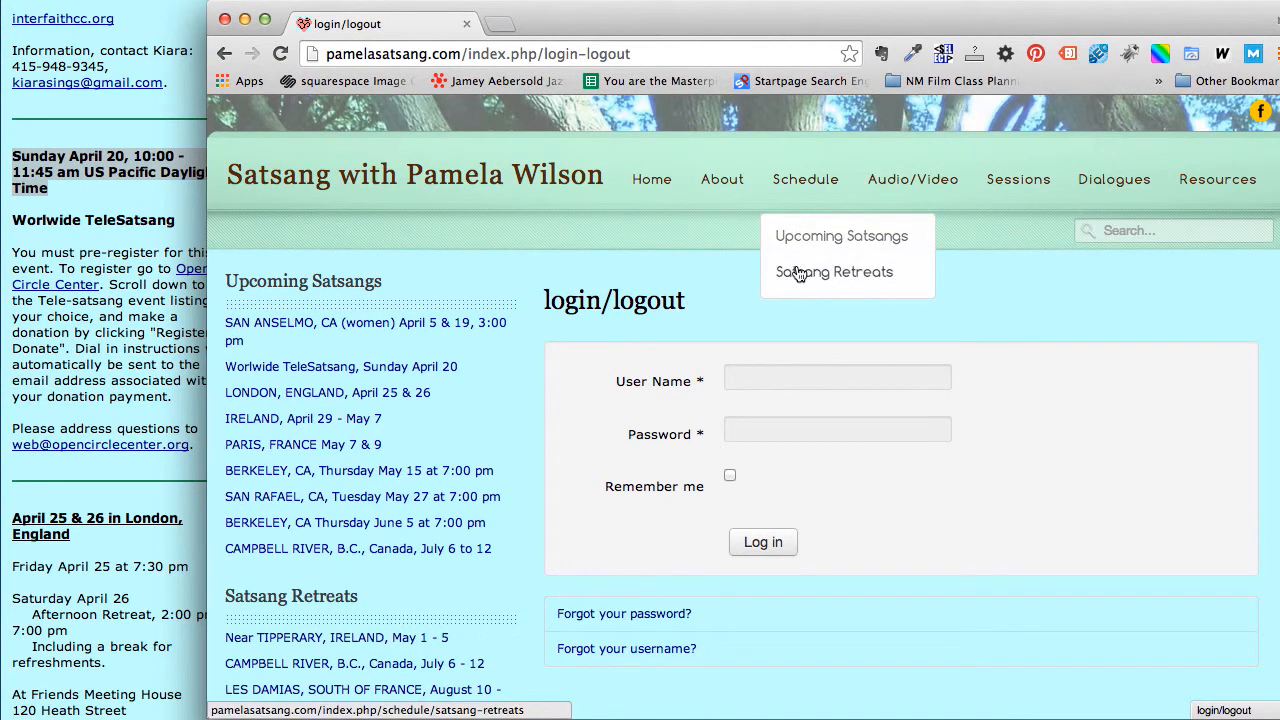
left_click(806, 237)
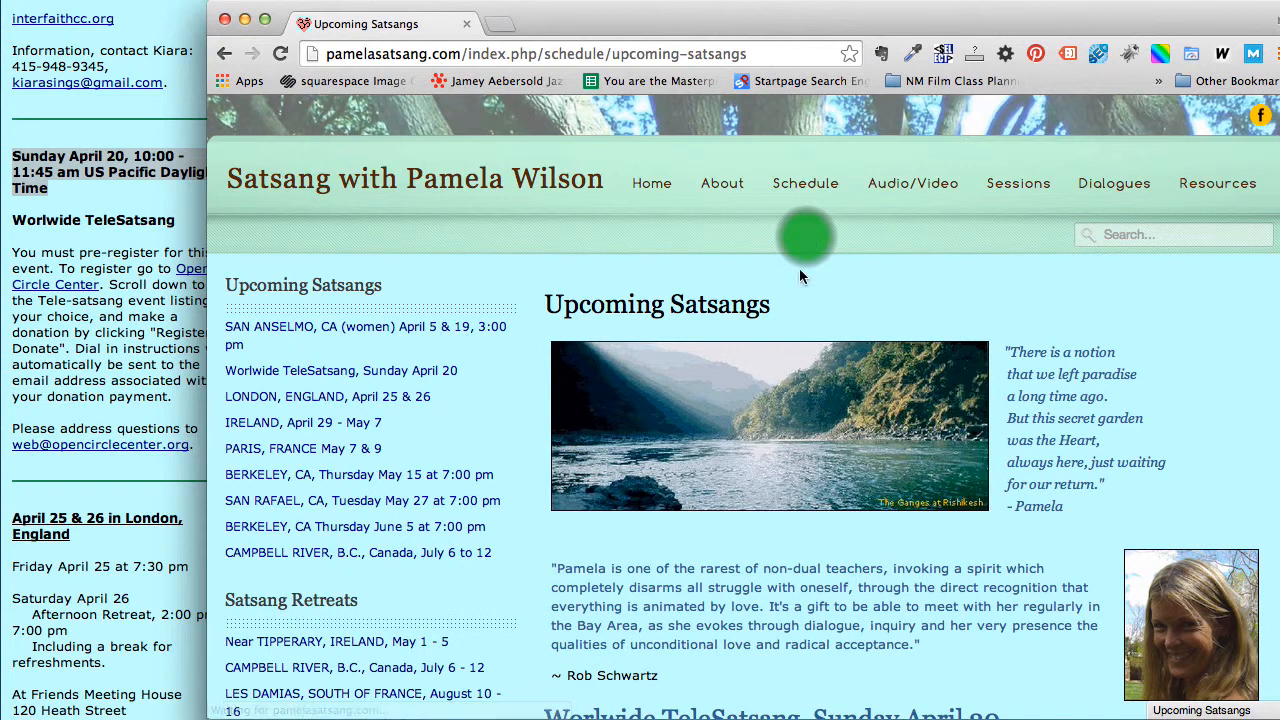
scroll(791, 318, "down", 5)
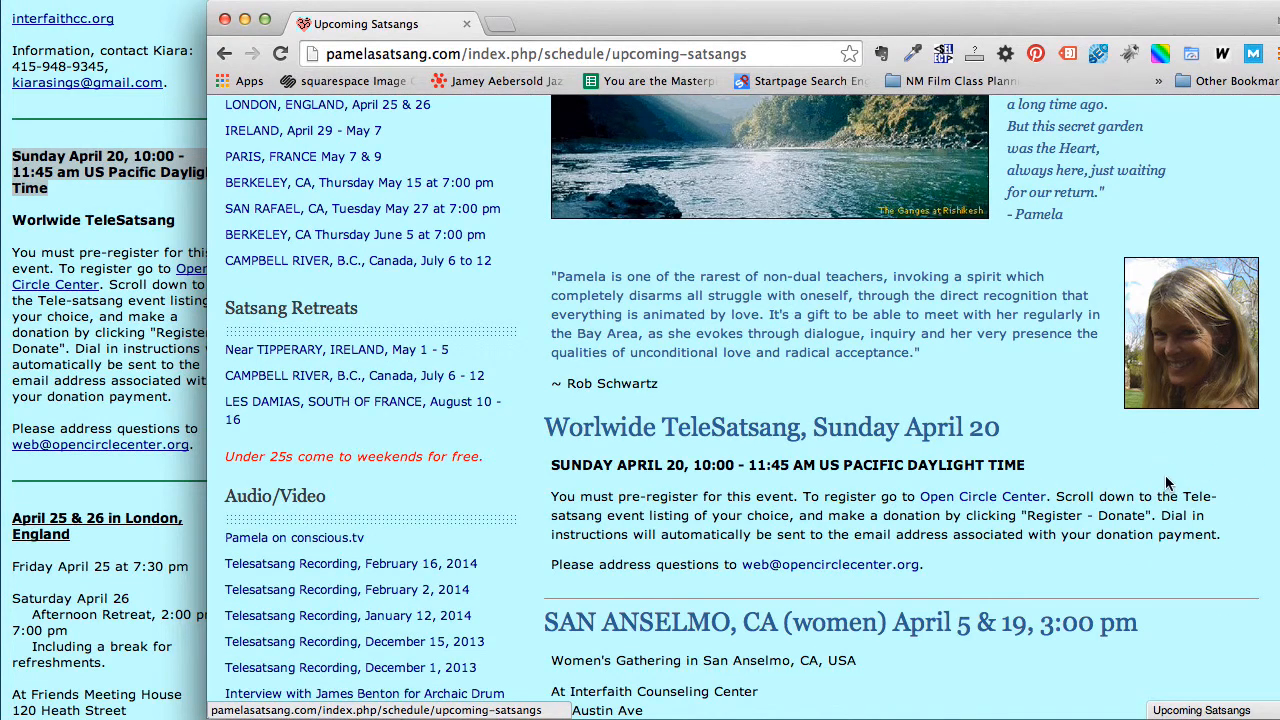
scroll(1205, 490, "down", 8)
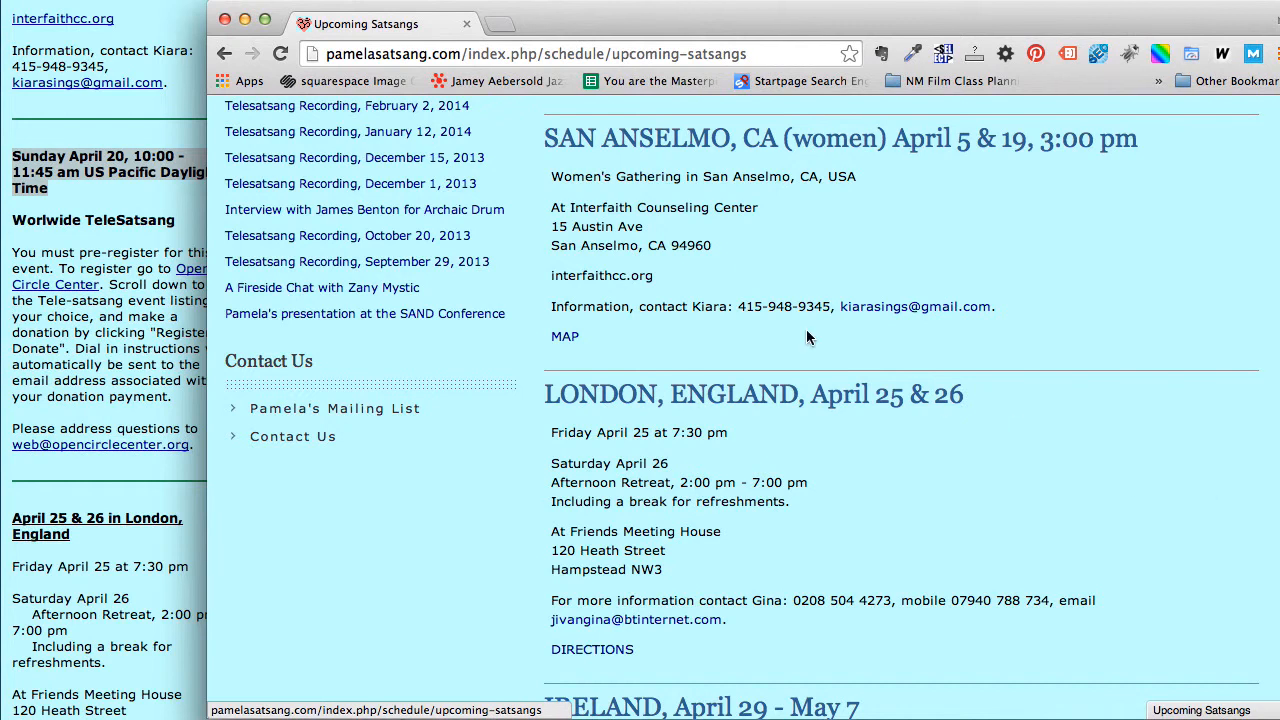
scroll(785, 330, "up", 3)
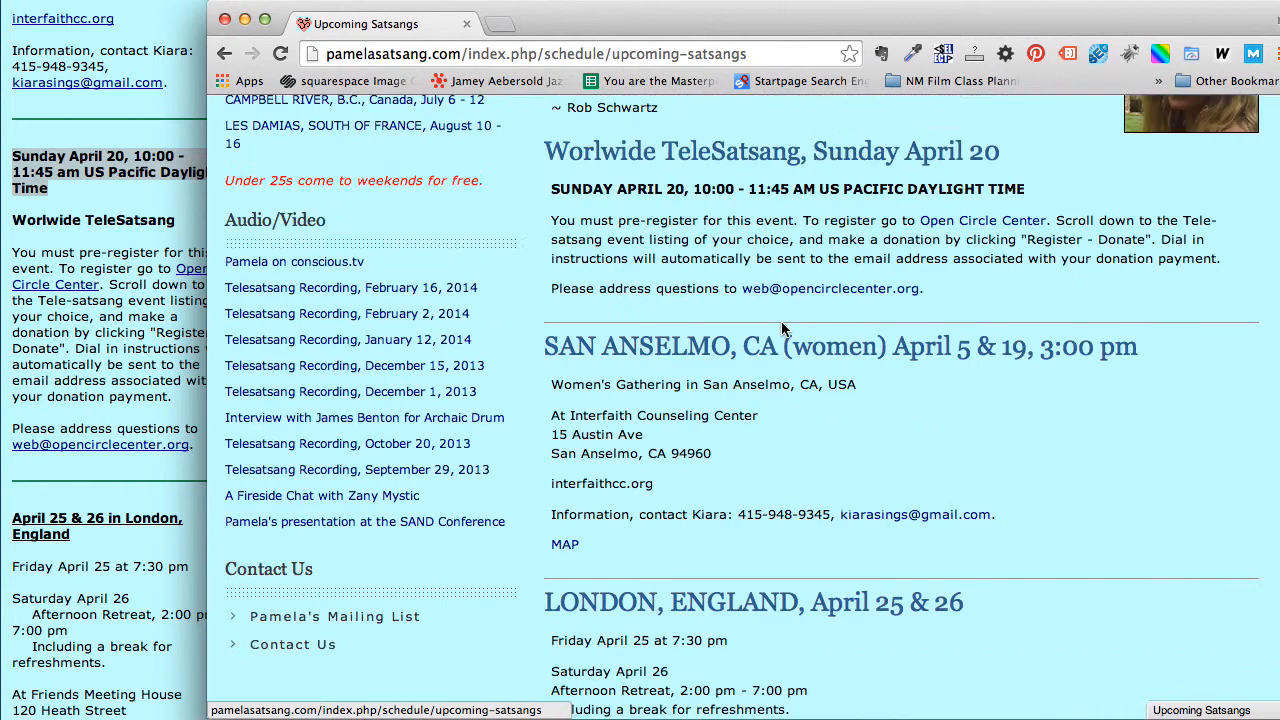
triple_click(716, 385)
left_click(669, 638)
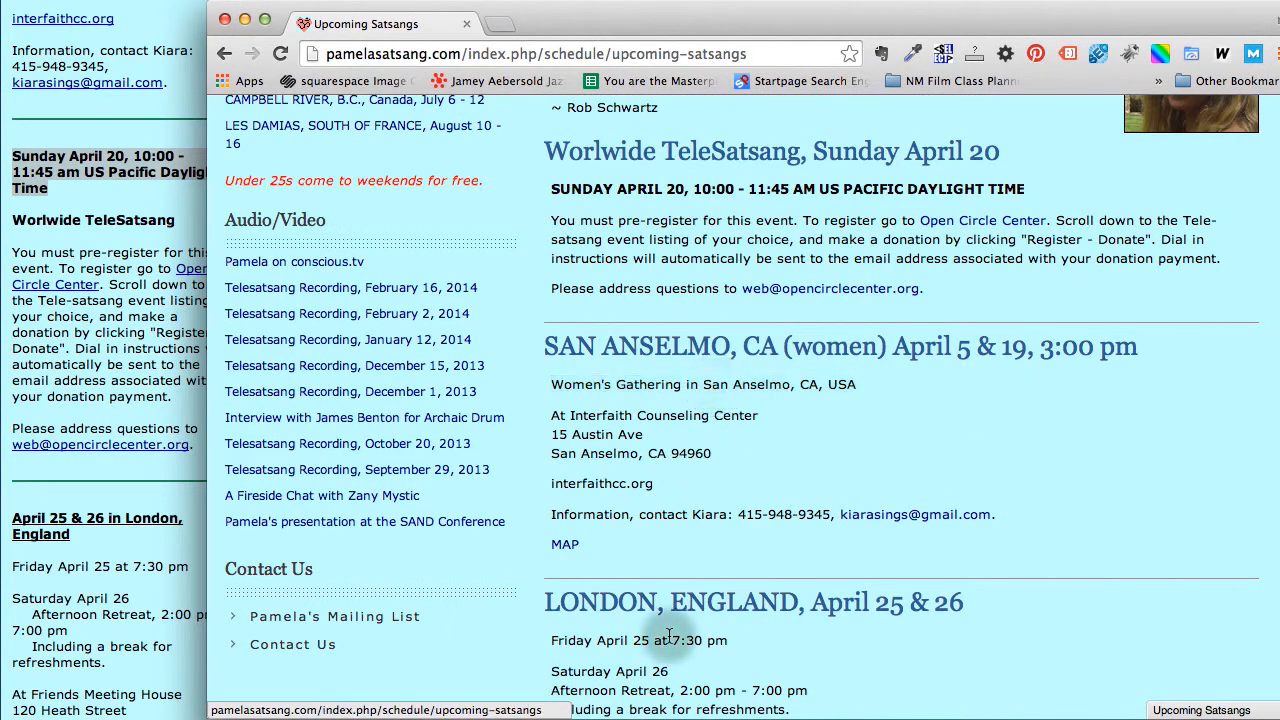
scroll(669, 636, "down", 5)
scroll(669, 636, "down", 2)
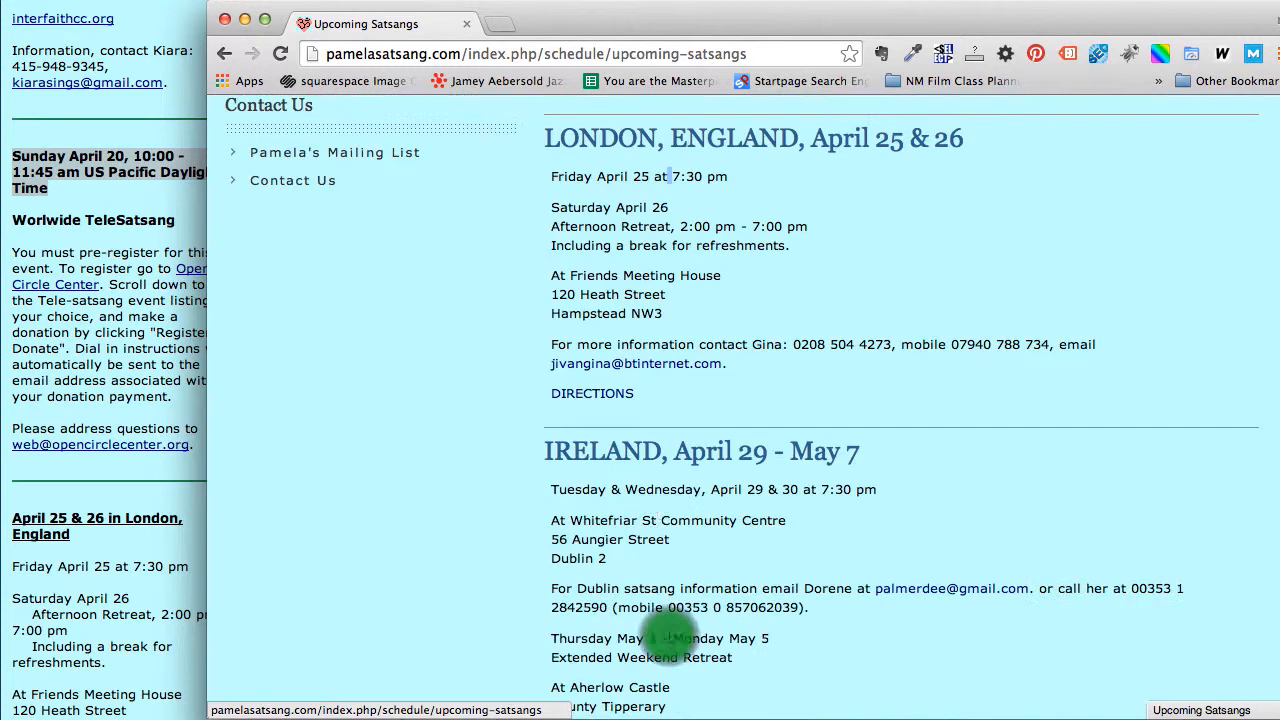
triple_click(651, 490)
scroll(651, 490, "down", 4)
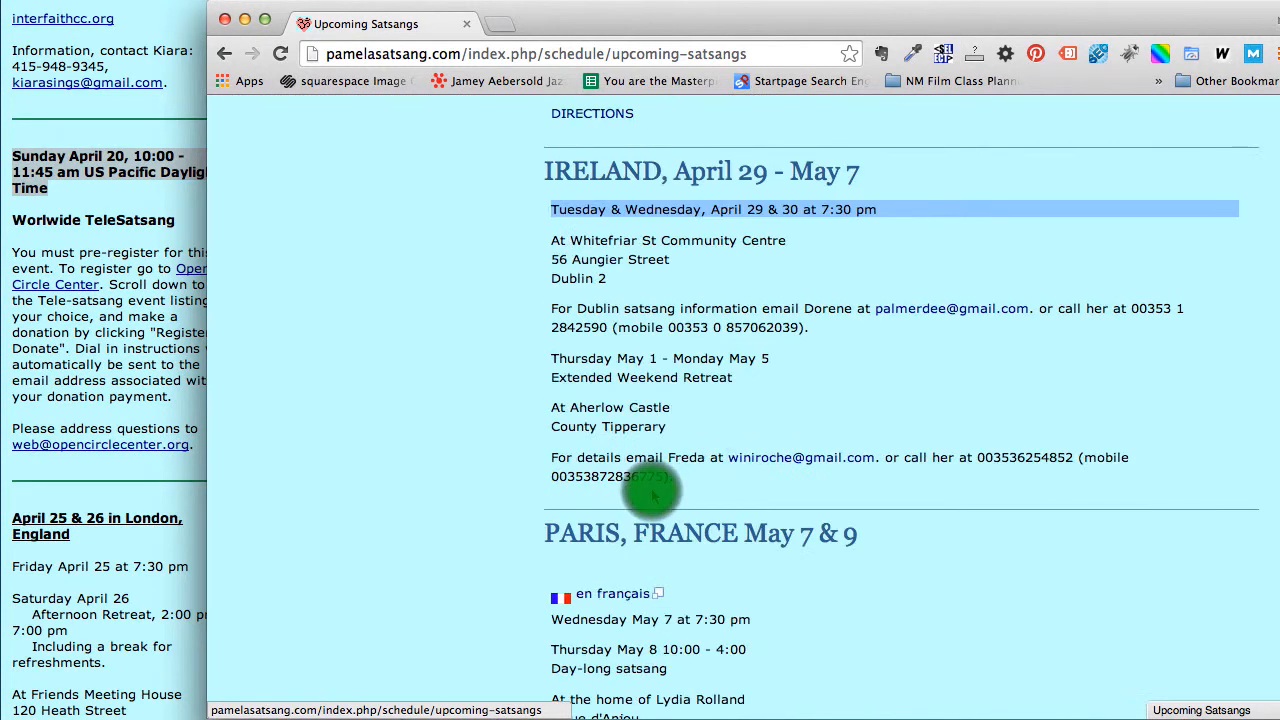
Compare the date lines of the TeleSatsang and London entries, and read the public listing through to the Campbell River entry.
scroll(657, 491, "up", 12)
scroll(651, 495, "up", 7)
scroll(656, 513, "down", 3)
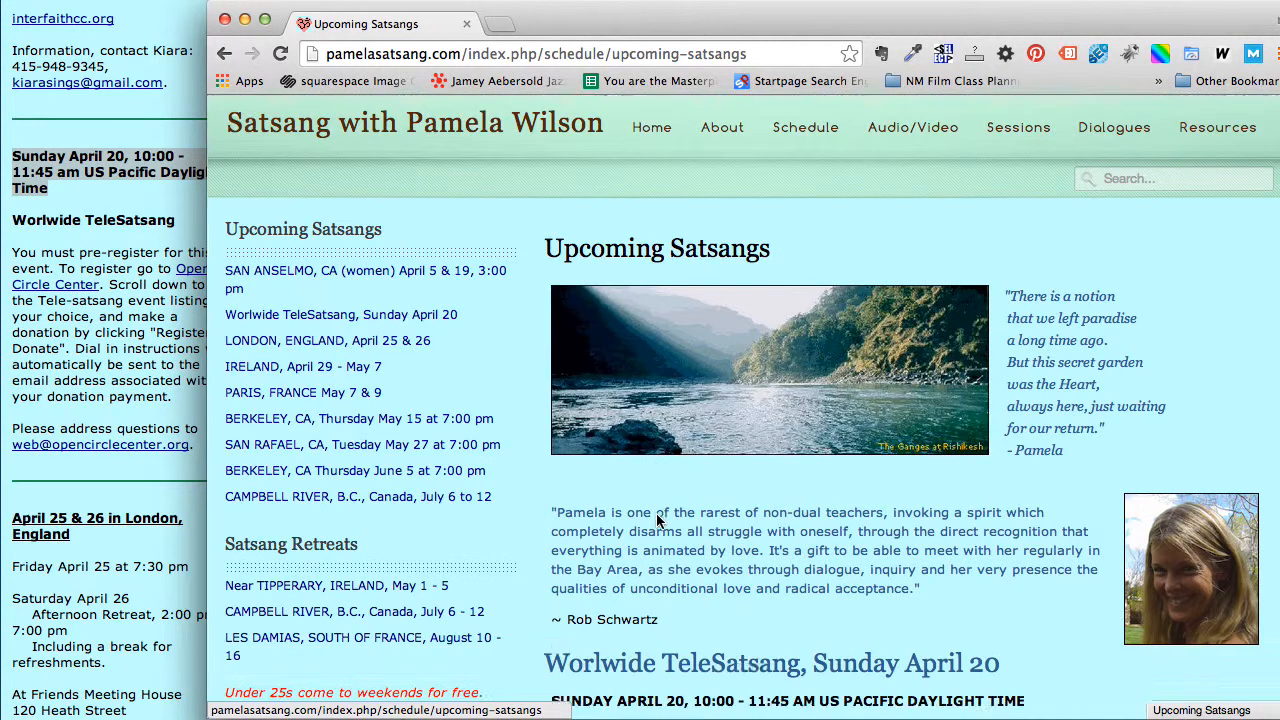
double_click(724, 633)
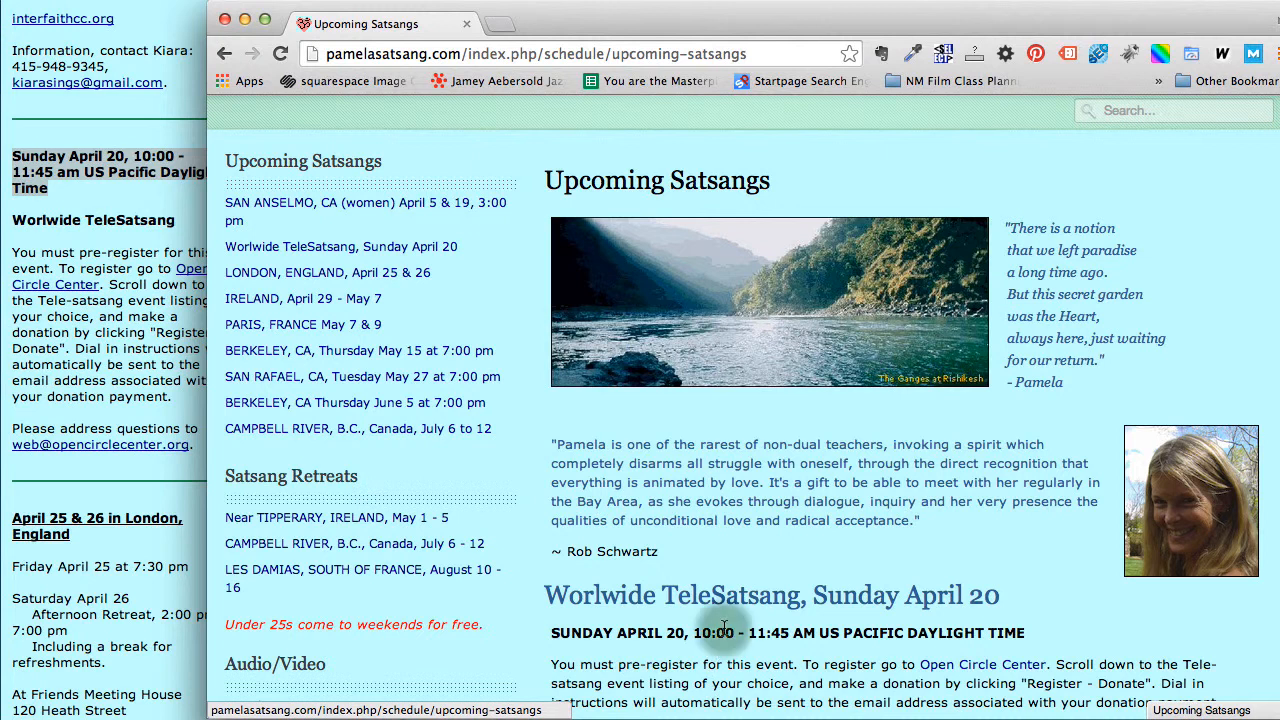
scroll(720, 600, "down", 4)
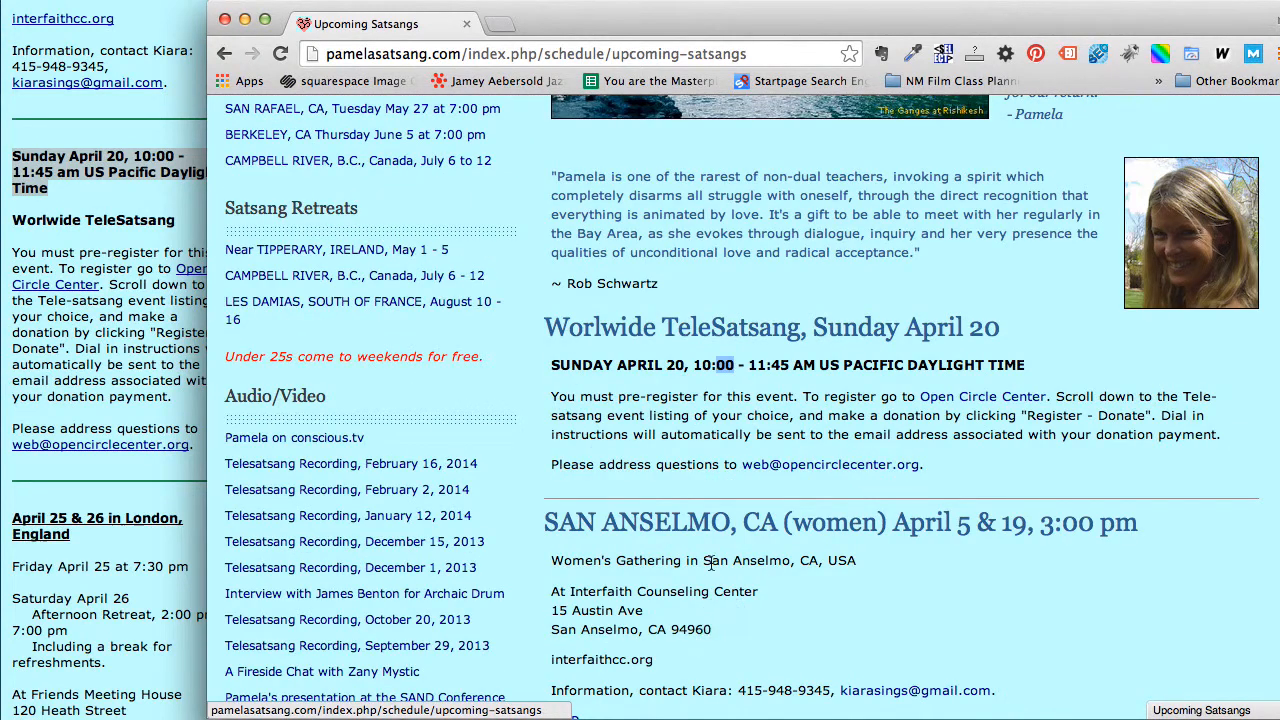
scroll(711, 563, "down", 5)
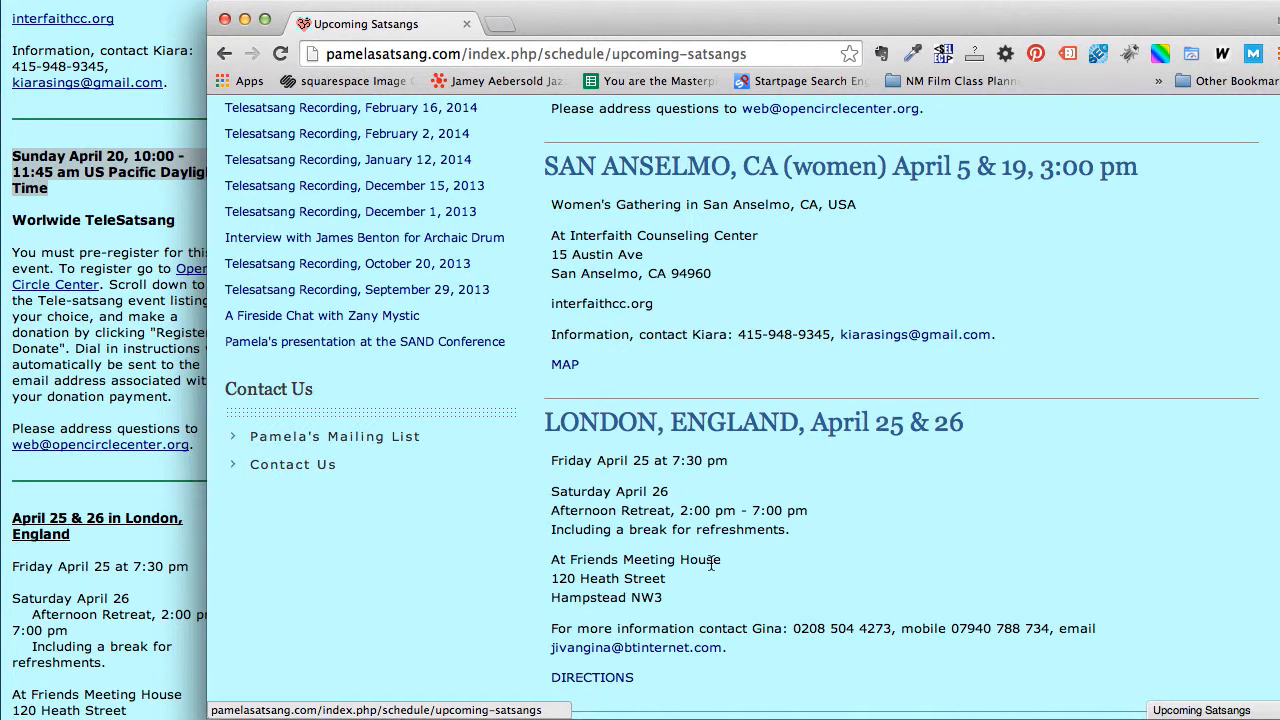
mouse_move(553, 462)
left_mouse_down()
mouse_move(702, 462)
mouse_move(610, 478)
mouse_move(553, 465)
left_mouse_up()
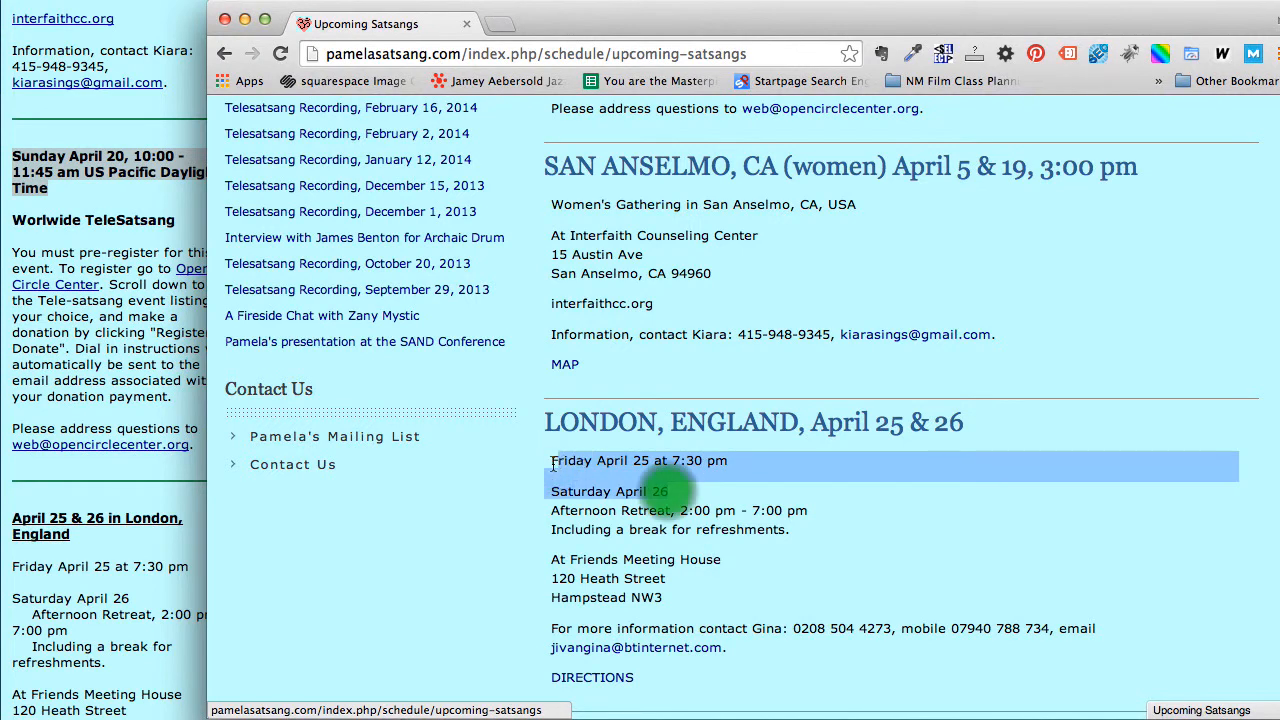
scroll(764, 292, "up", 15)
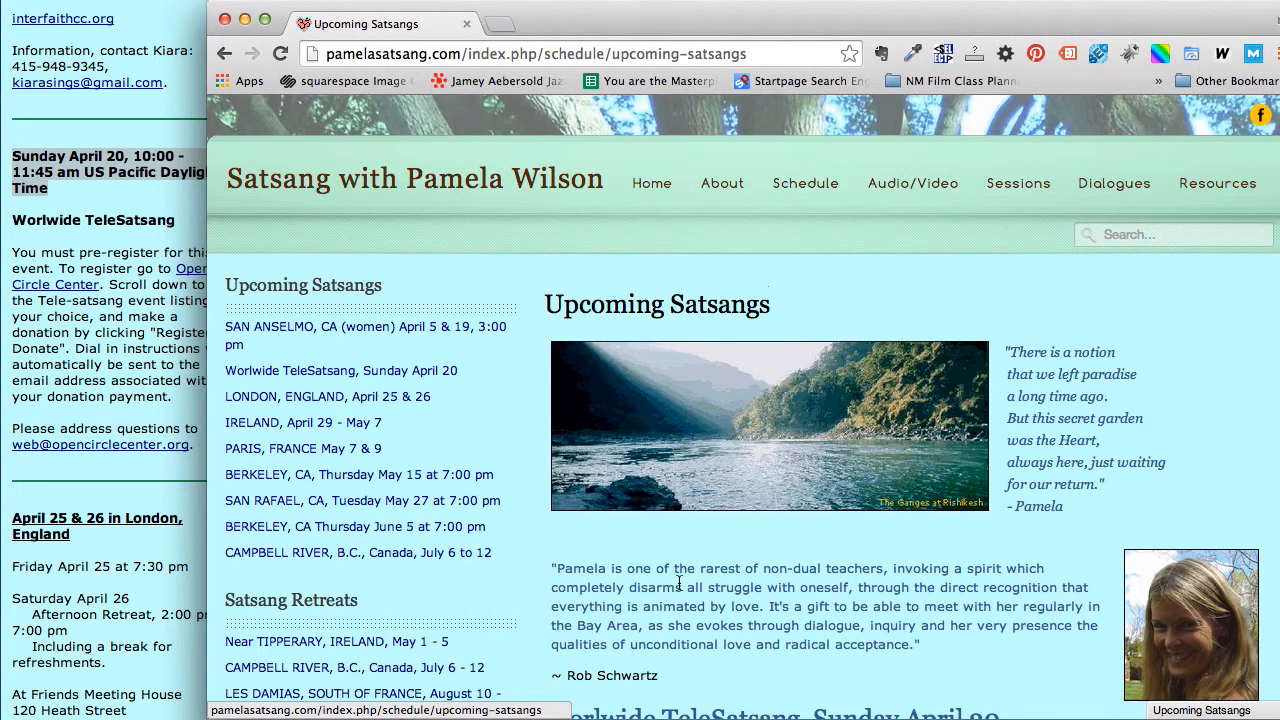
scroll(679, 583, "down", 4)
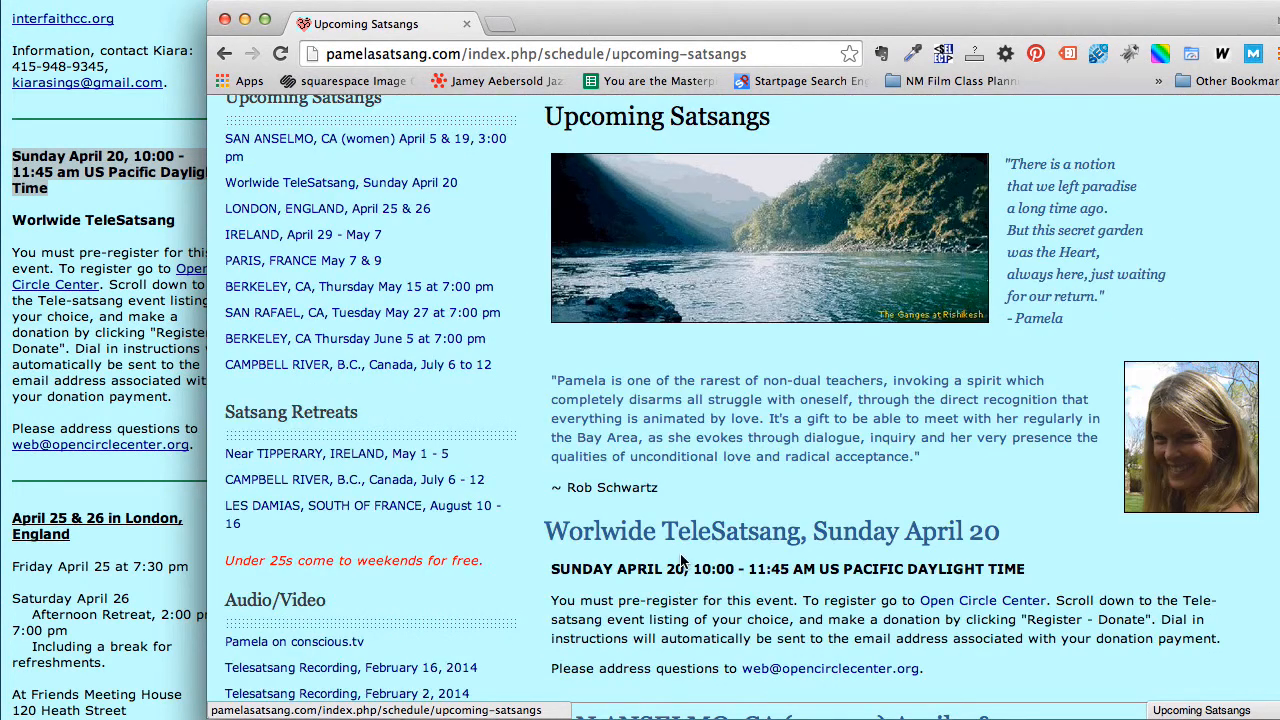
scroll(832, 541, "down", 7)
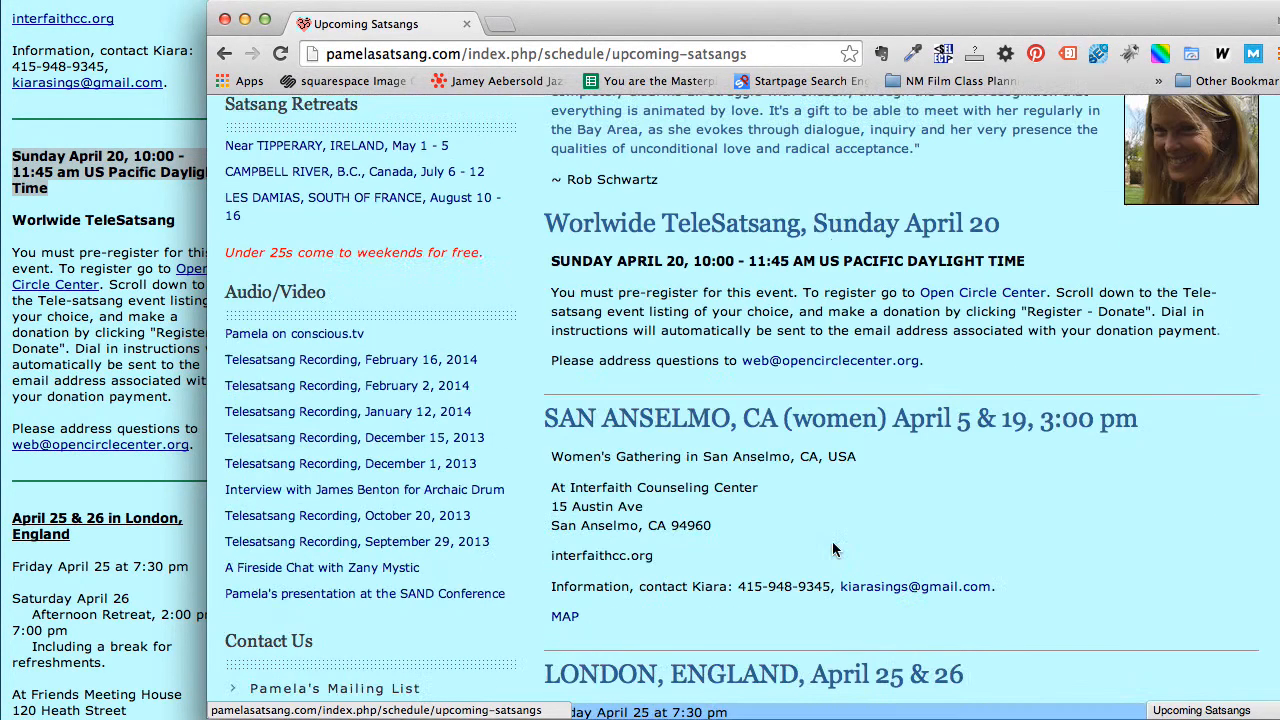
scroll(832, 541, "down", 6)
scroll(834, 546, "down", 10)
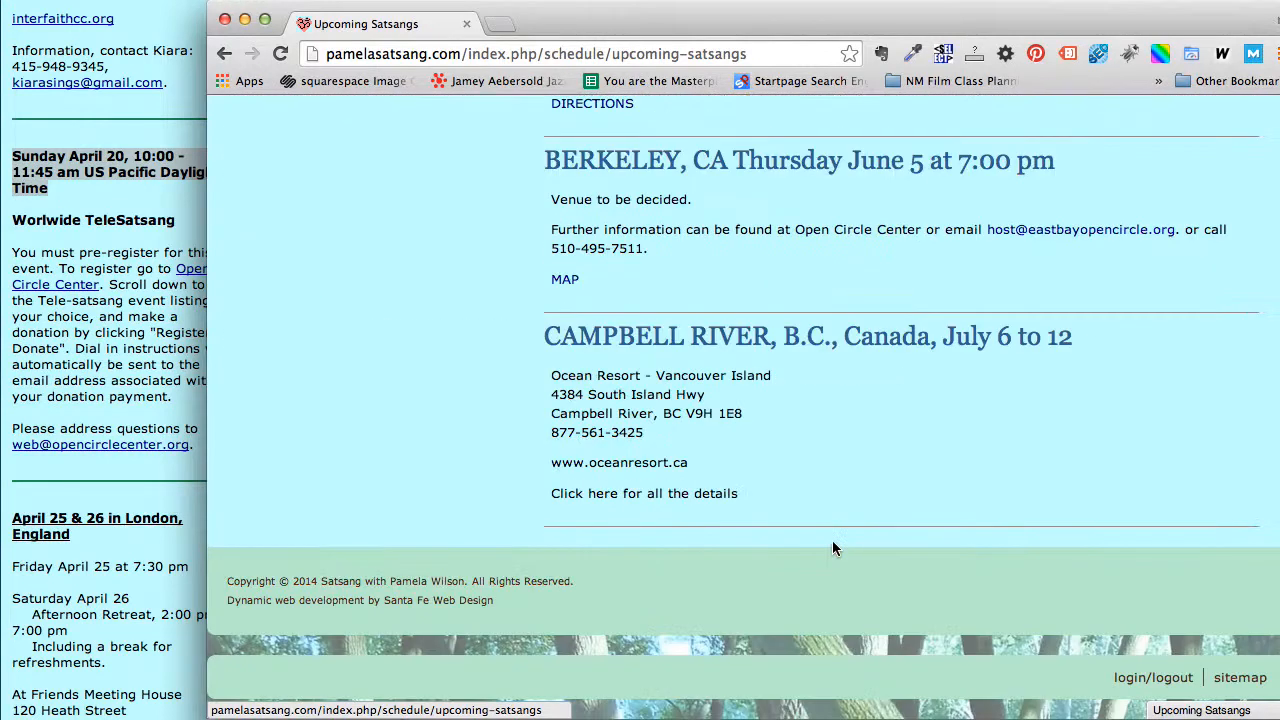